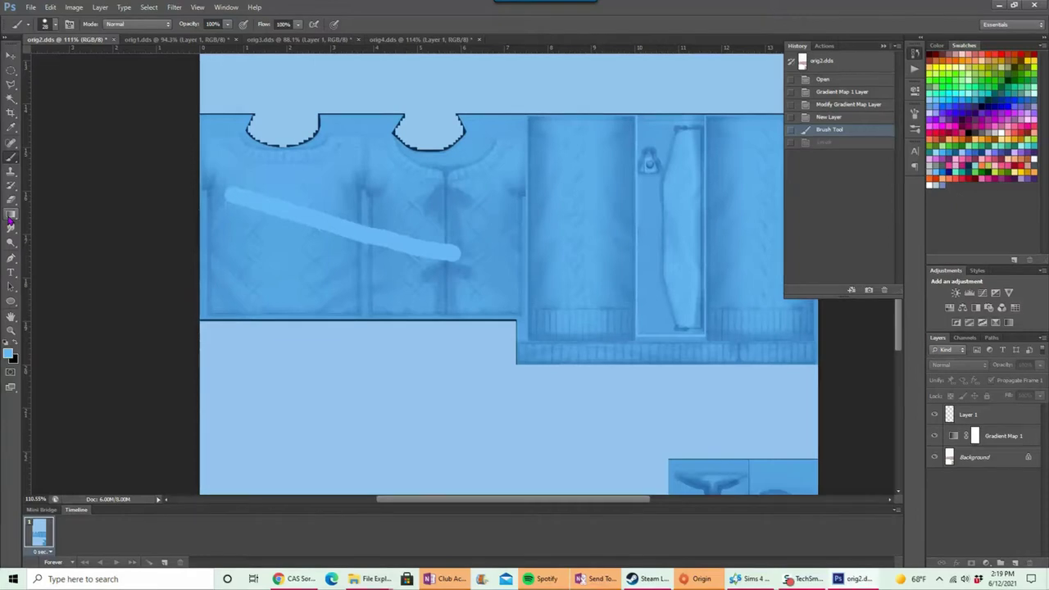
- Activate the Gradient tool and check the gradient files in File Explorer's Adobe Photoshop CS6 Presets\Gradients folder
left_click(11, 216)
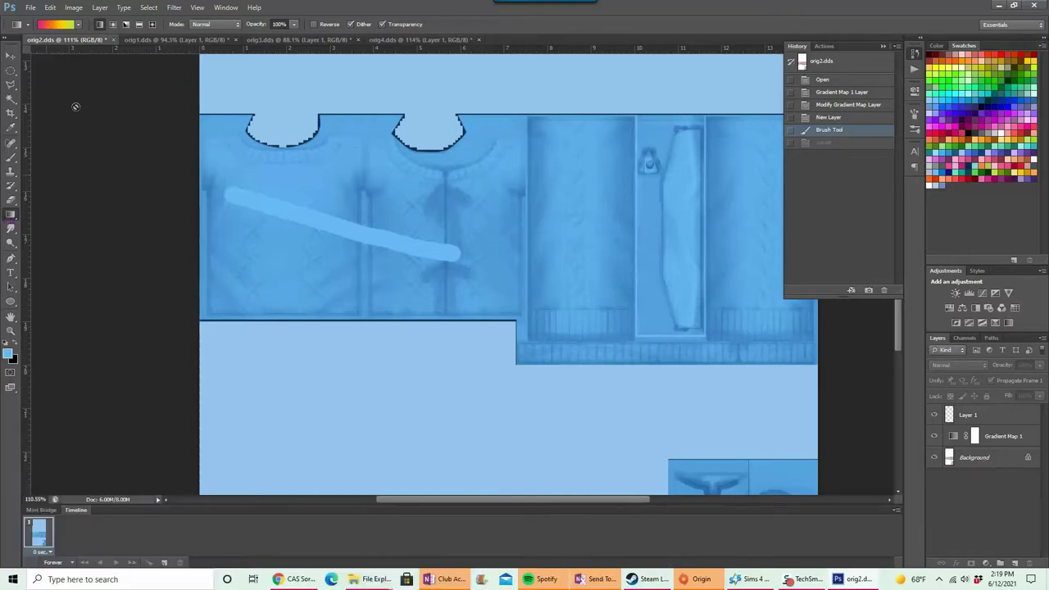
left_click(79, 24)
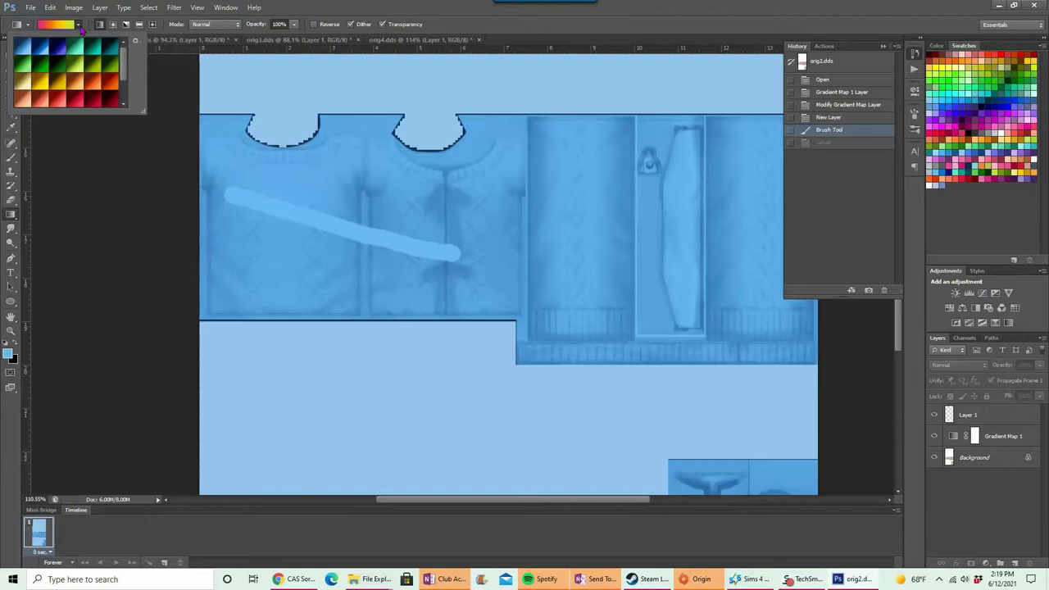
left_click(136, 40)
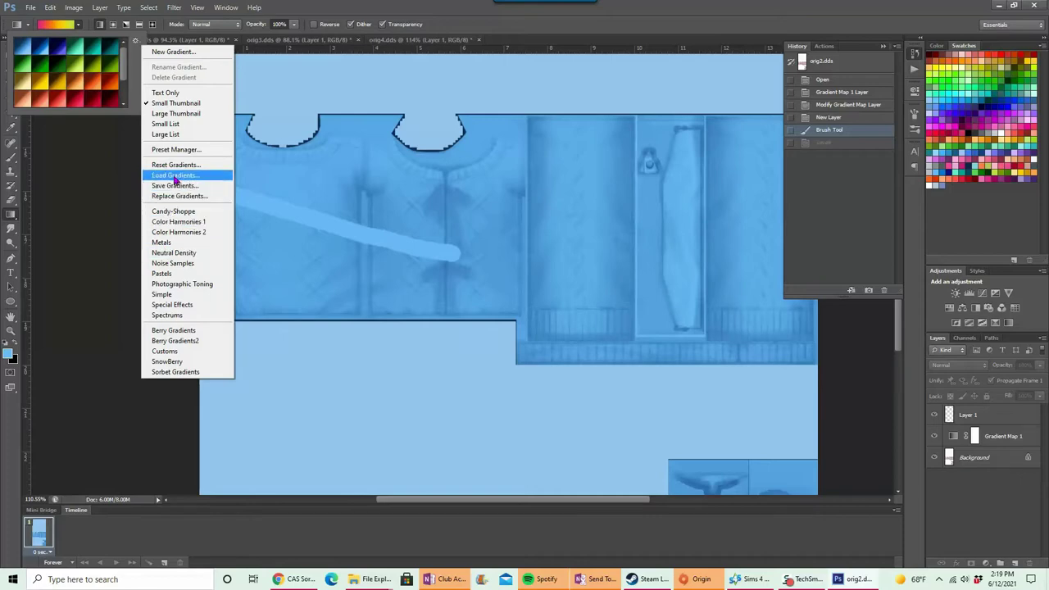
key("alt+Tab")
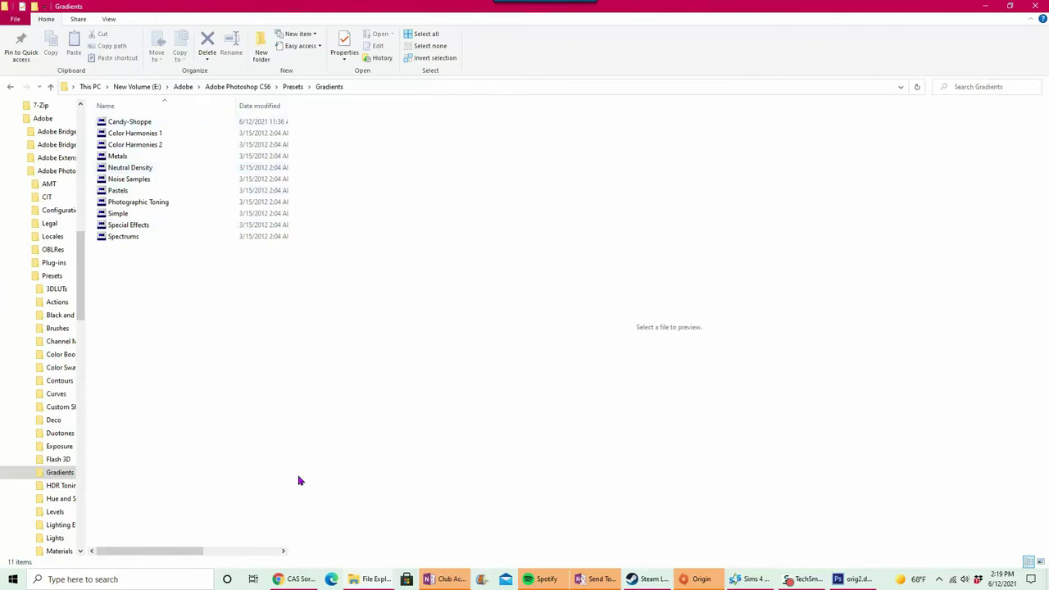
mouse_move(371, 581)
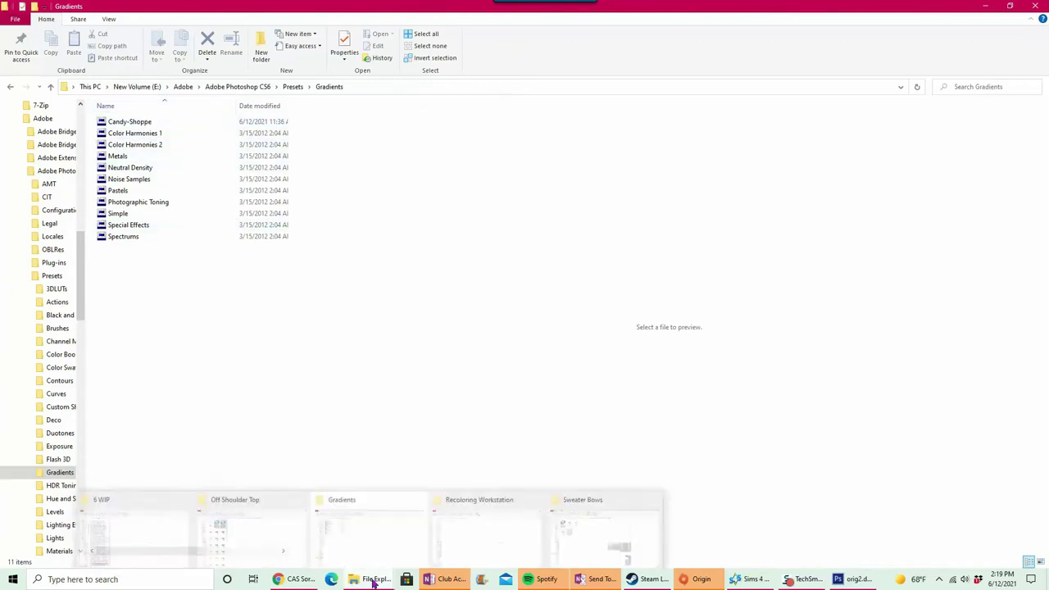
key("alt+Tab")
- Switch the Gradient tool's presets in Photoshop to a different built-in gradient library
left_click(79, 26)
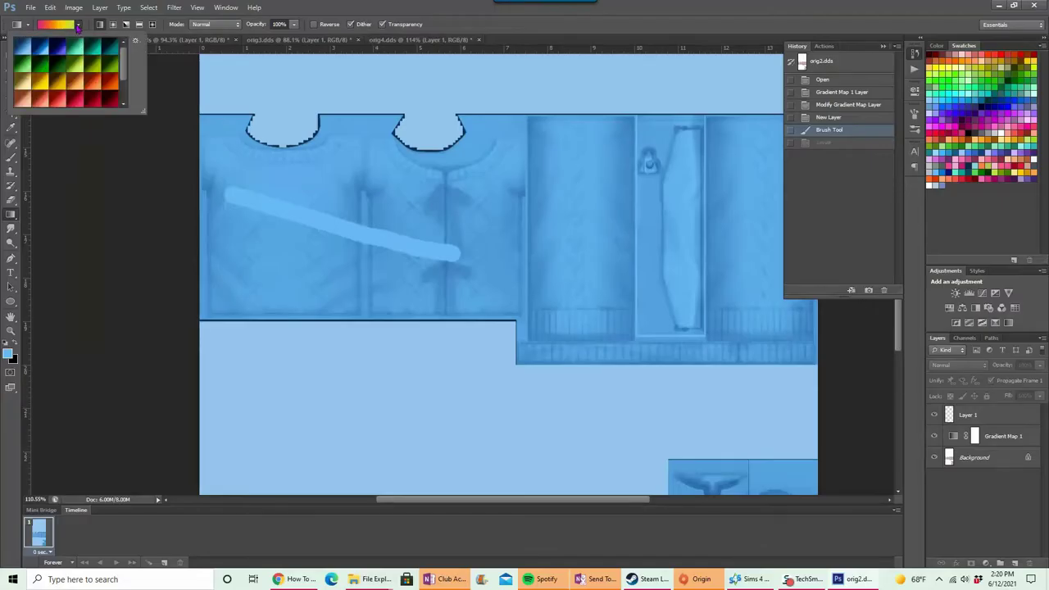
left_click(137, 42)
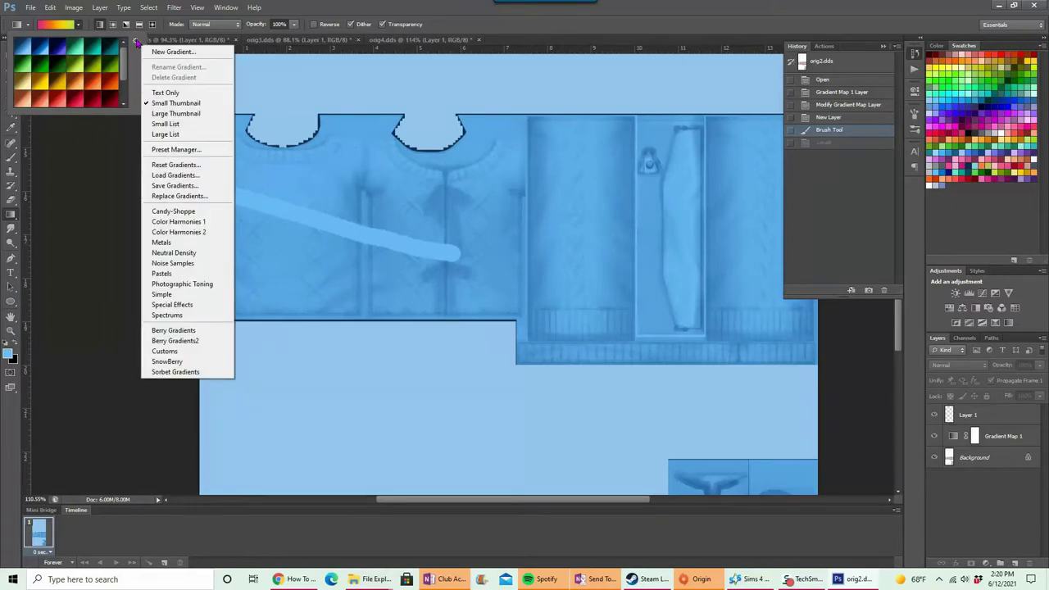
left_click(205, 315)
- Load the Candy-Shoppe gradient file from the Downloads folder into the current gradient presets
left_click(136, 41)
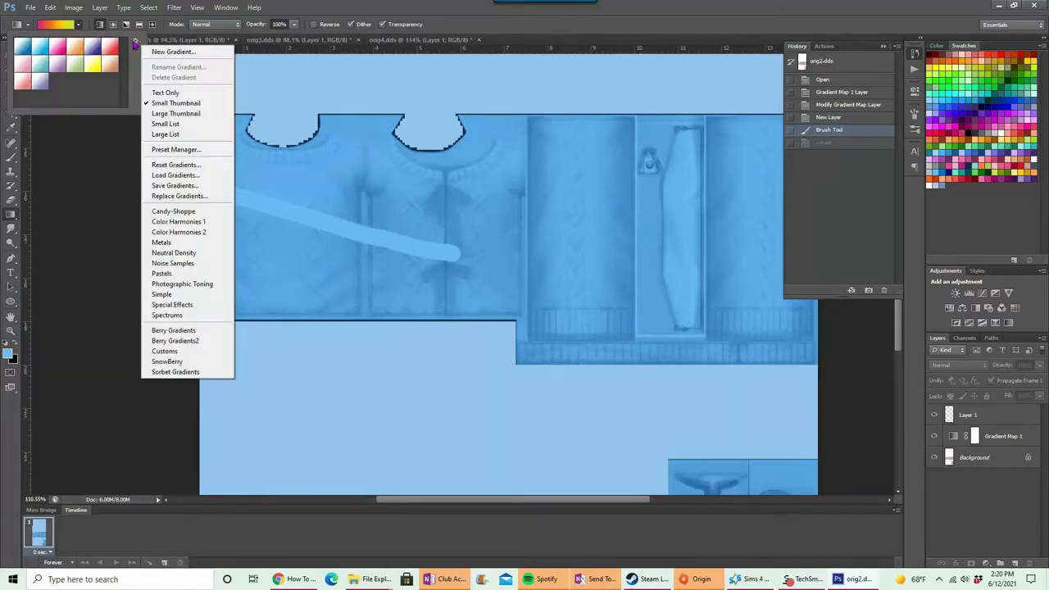
left_click(174, 178)
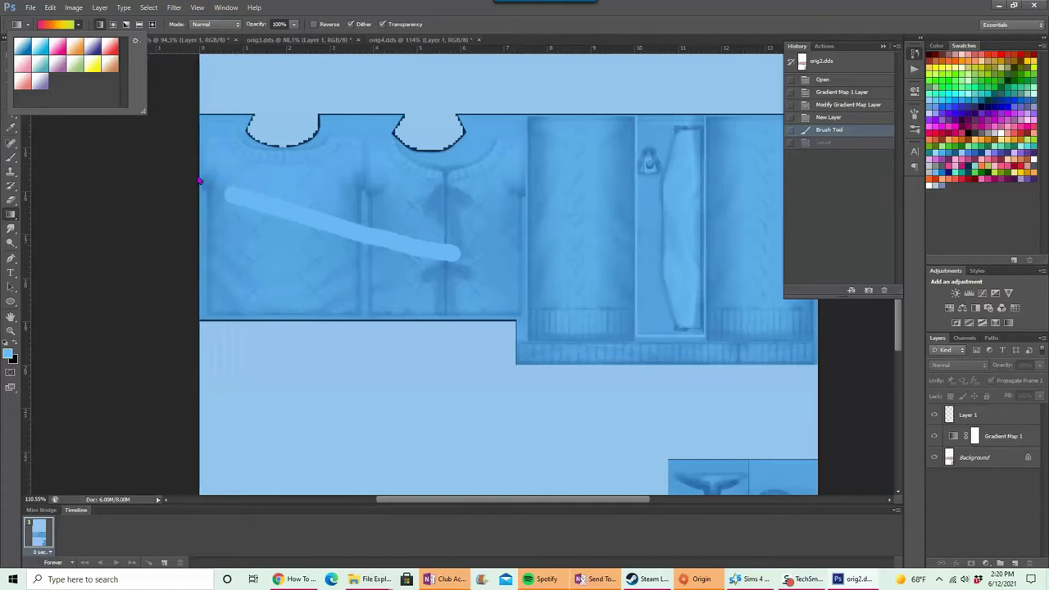
left_click(473, 179)
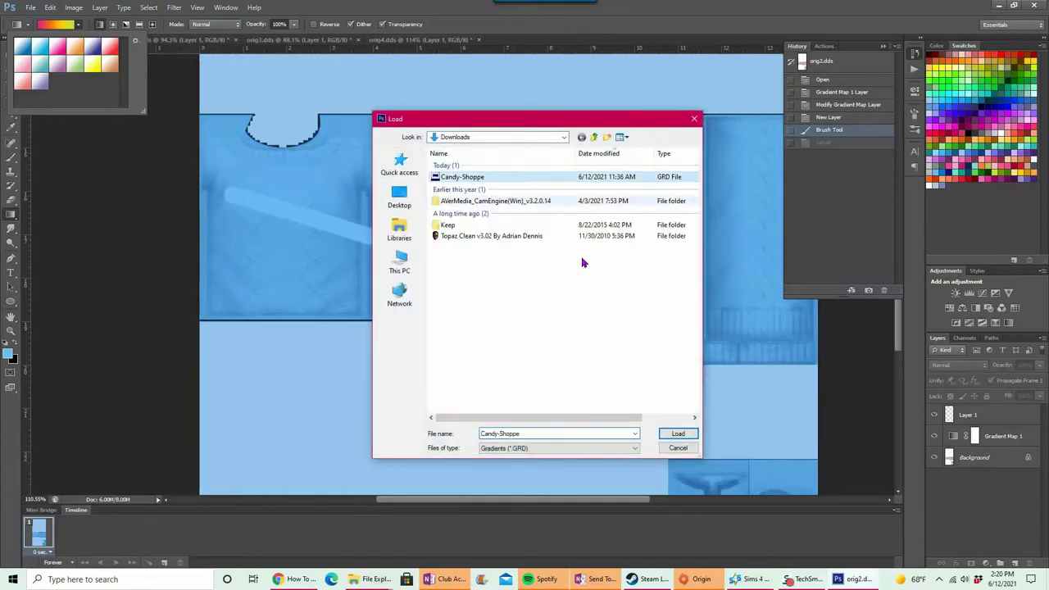
left_click(679, 435)
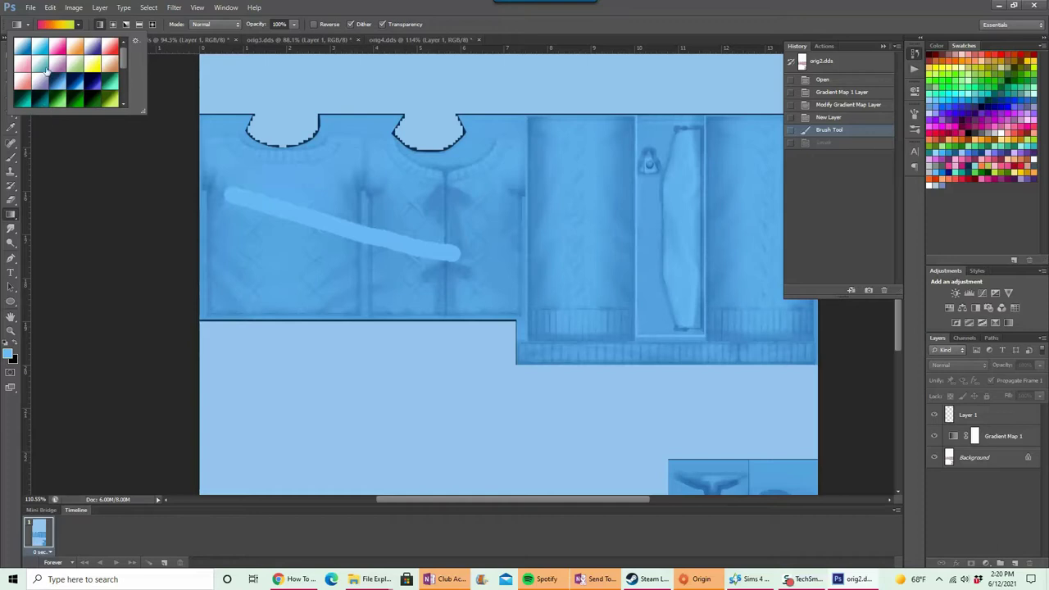
scroll(109, 59, "down", 5)
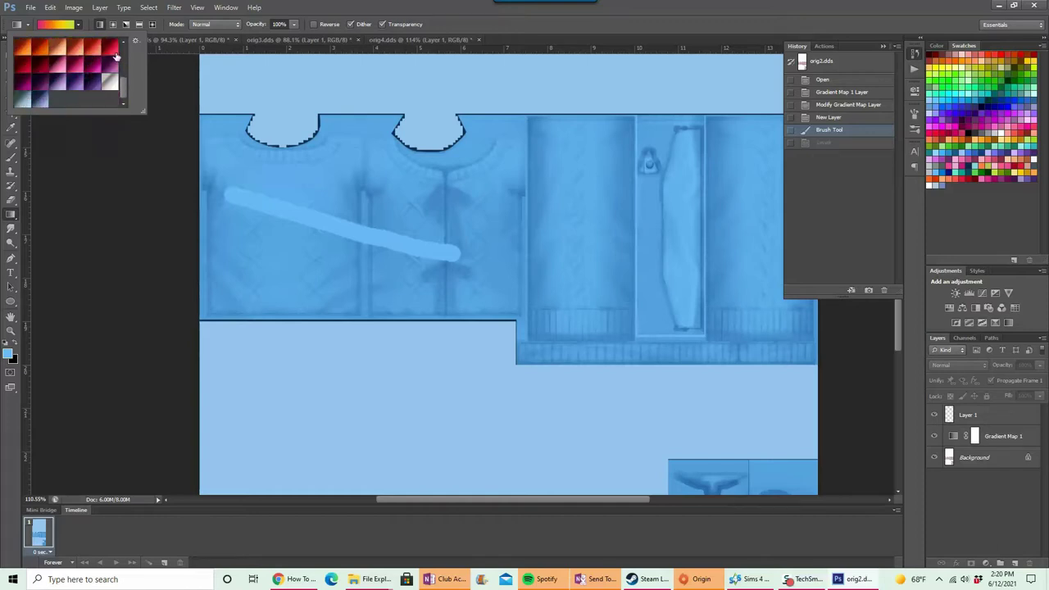
- Replace the entire set of gradient presets with the installed Candy-Shoppe library
left_click(136, 40)
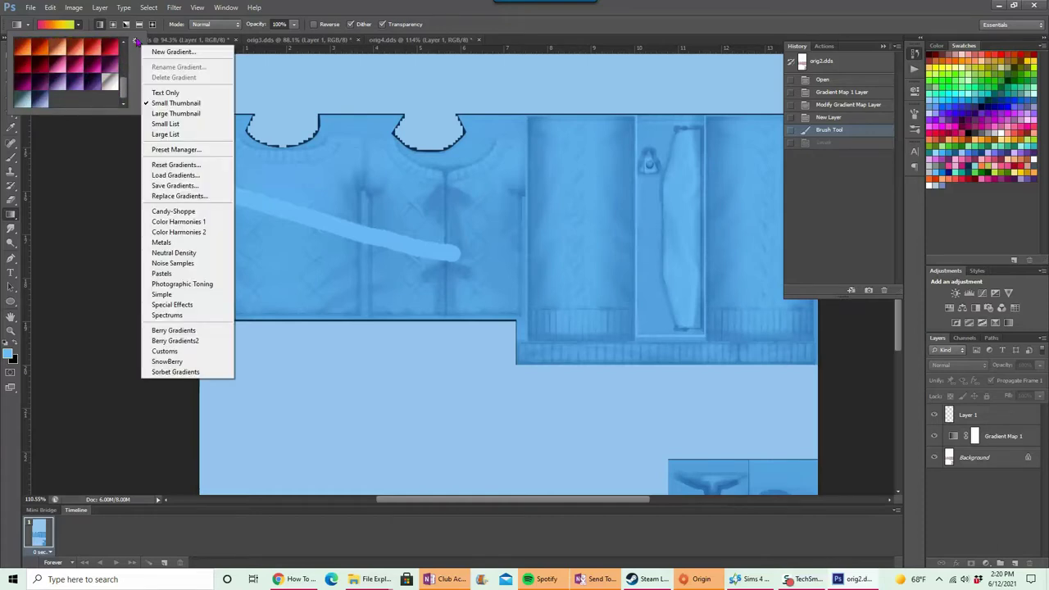
left_click(187, 212)
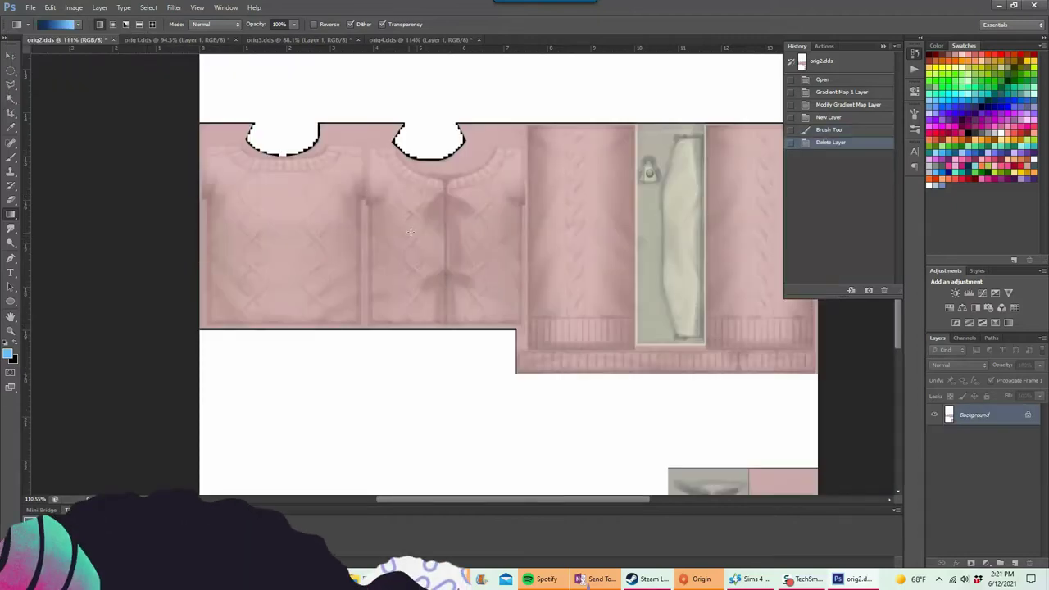
- Add a Gradient Map adjustment layer above the Background of orig2.dds
key("ctrl+0")
scroll(471, 215, "down", 2)
scroll(514, 272, "up", 4)
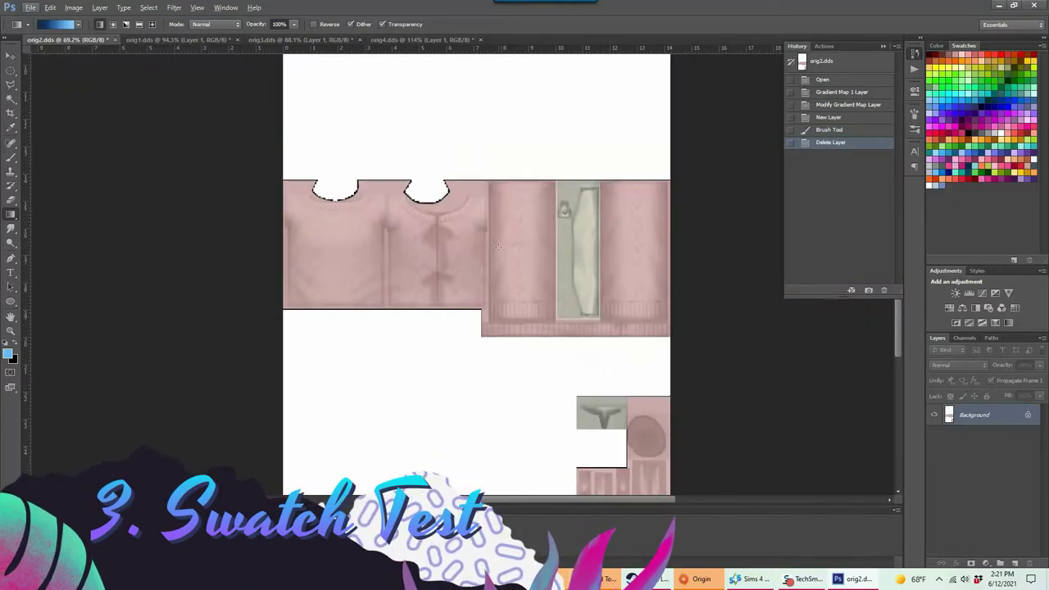
scroll(514, 273, "up", 1)
scroll(533, 268, "down", 3)
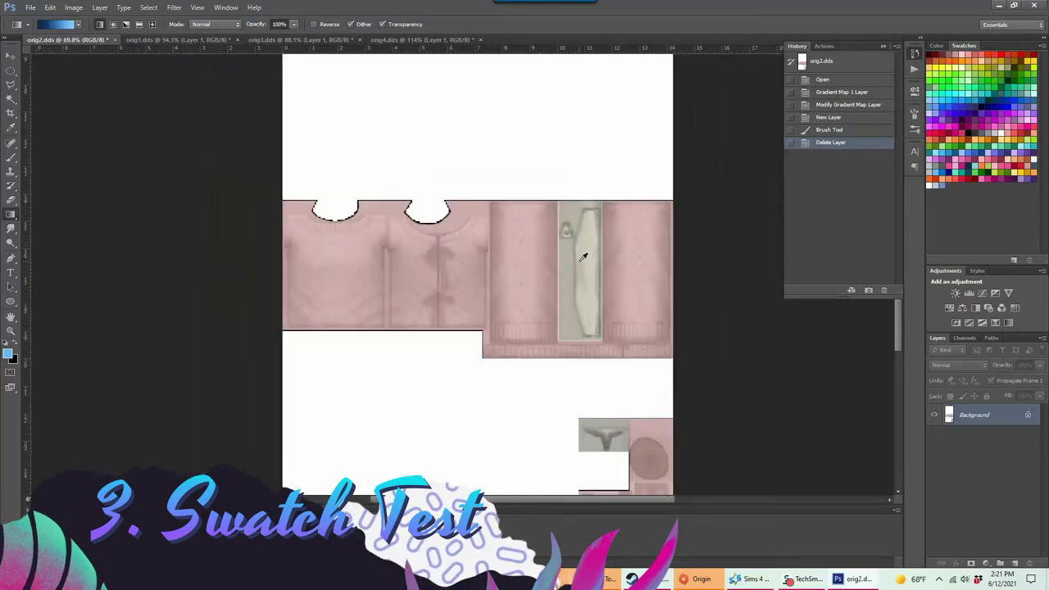
scroll(546, 267, "up", 3)
scroll(527, 276, "down", 3)
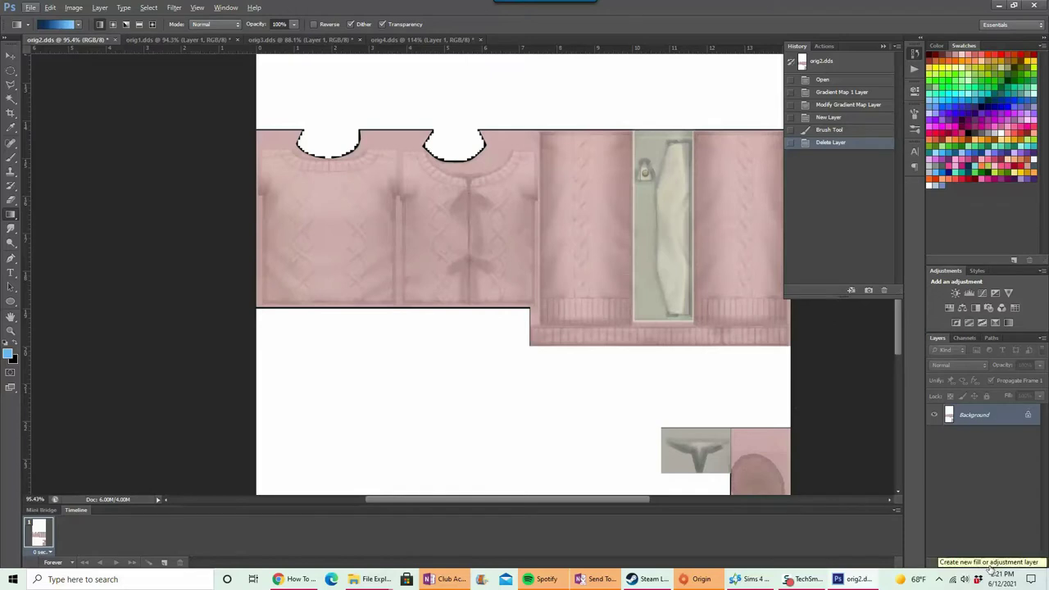
left_click(986, 564)
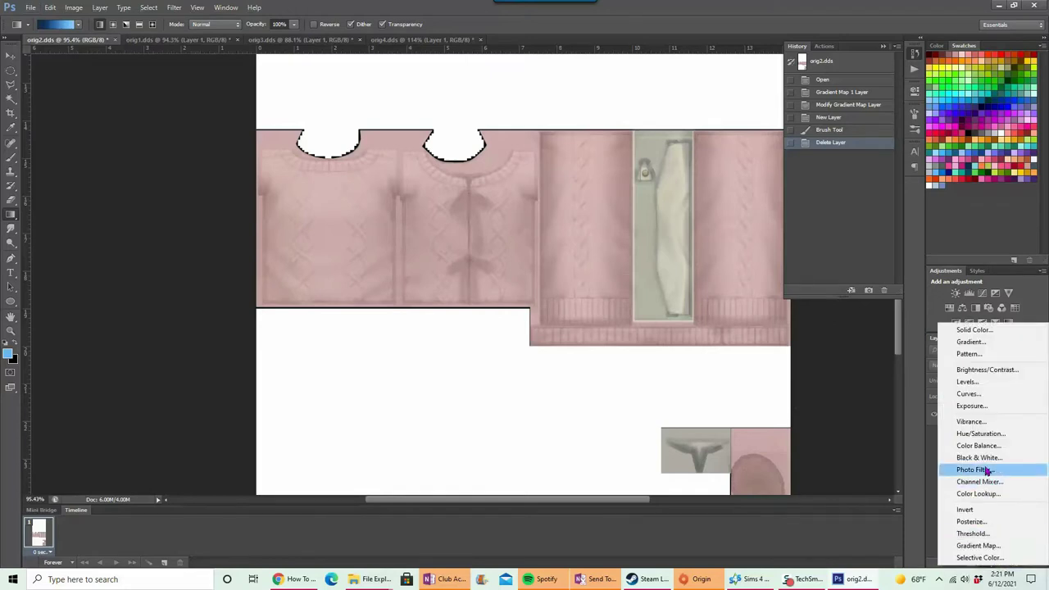
left_click(990, 548)
- Apply the Popsicle preset to the gradient map and try the Reverse option, leaving it off
left_click(824, 123)
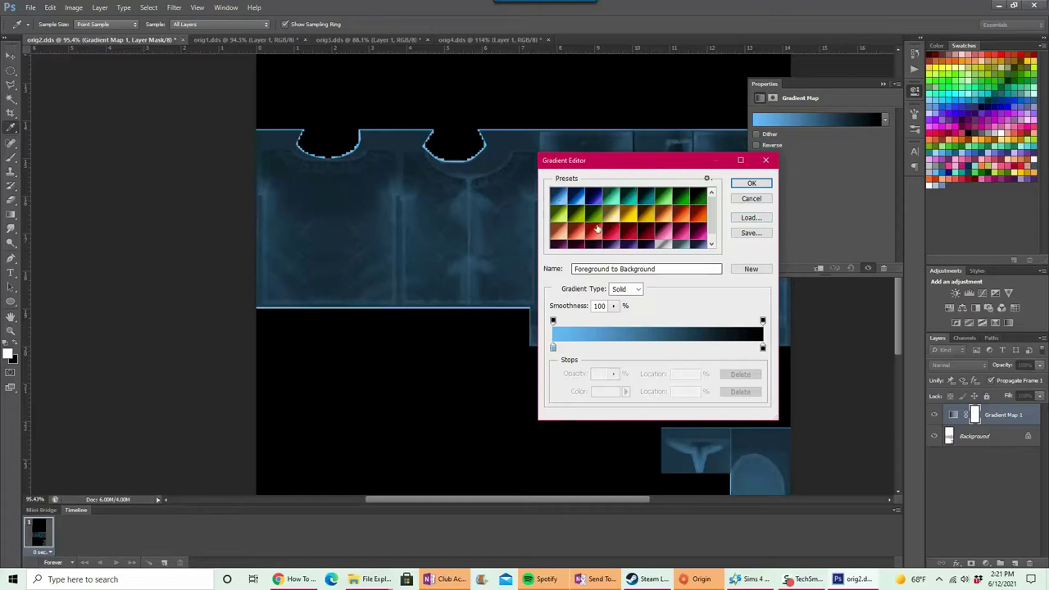
scroll(602, 227, "down", 1)
scroll(602, 227, "up", 1)
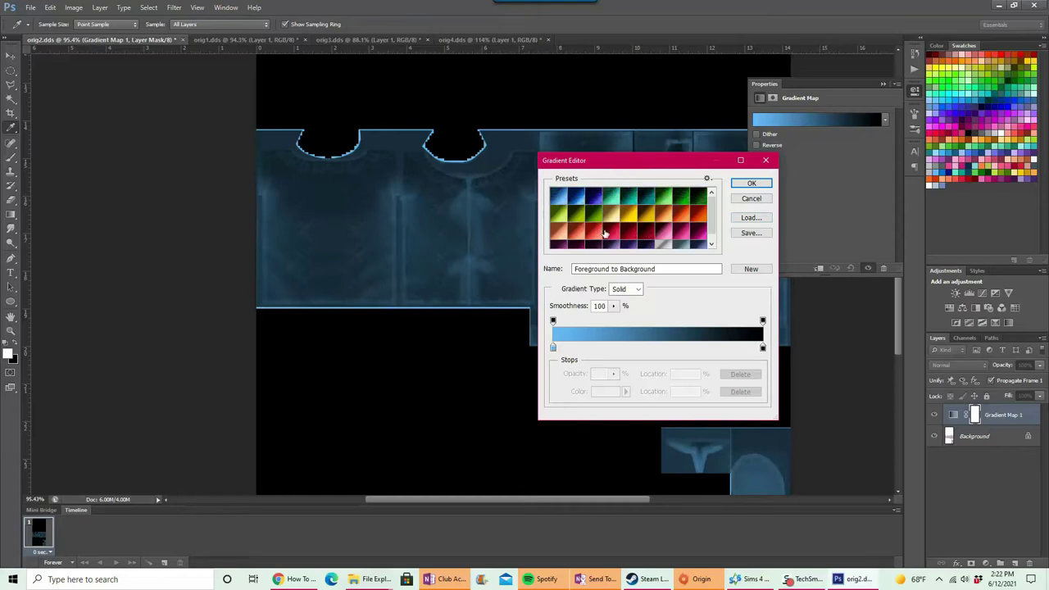
left_click(560, 199)
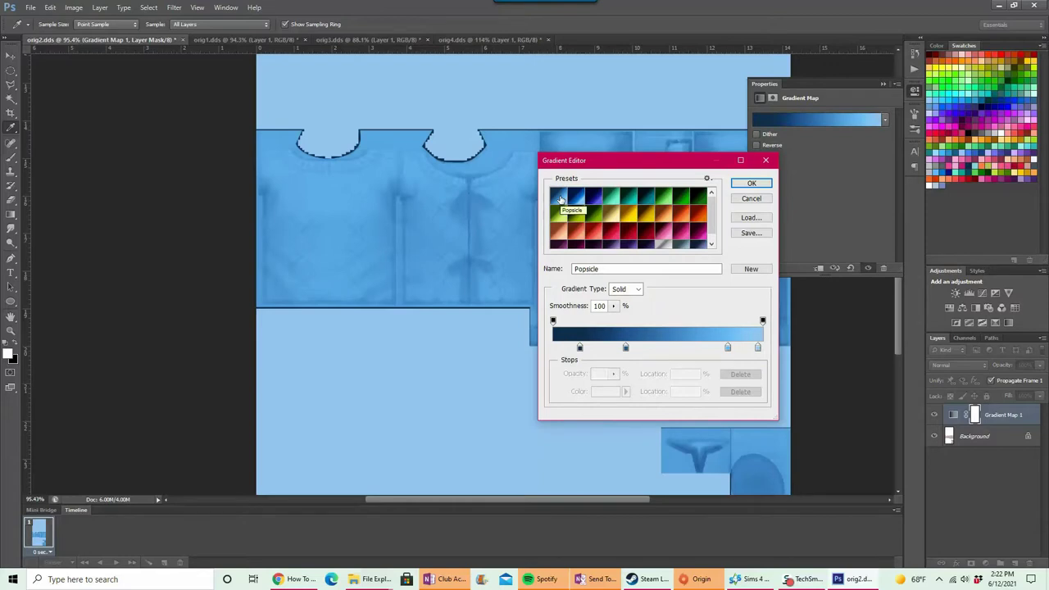
left_click(750, 184)
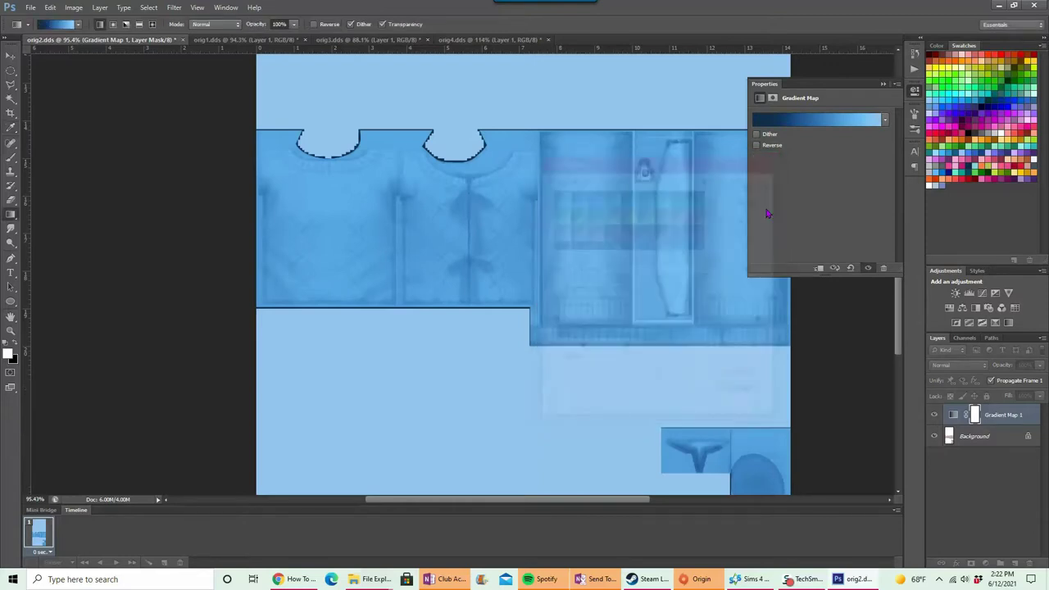
left_click(756, 146)
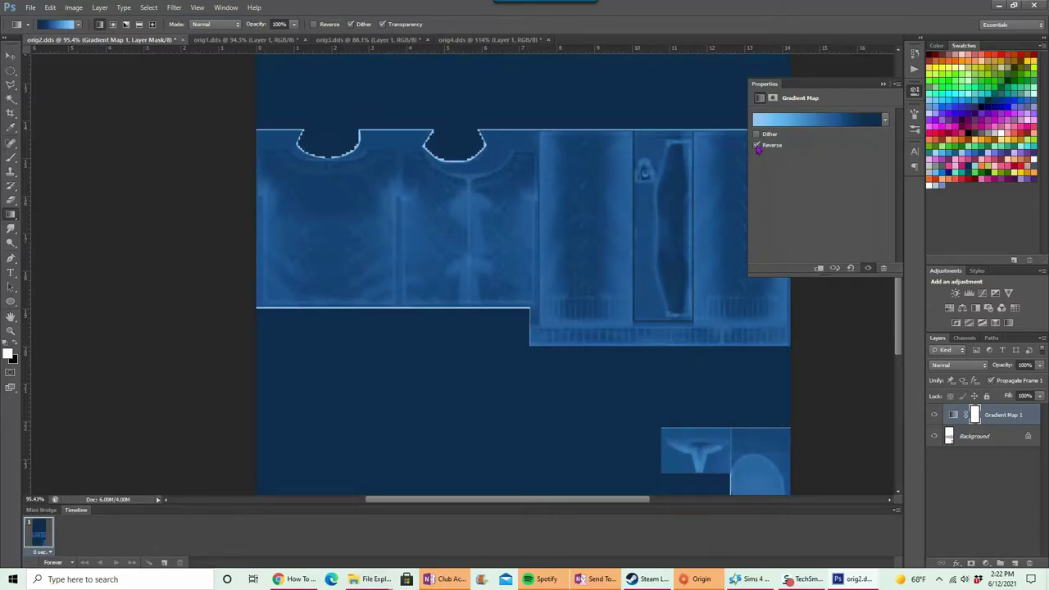
left_click(756, 146)
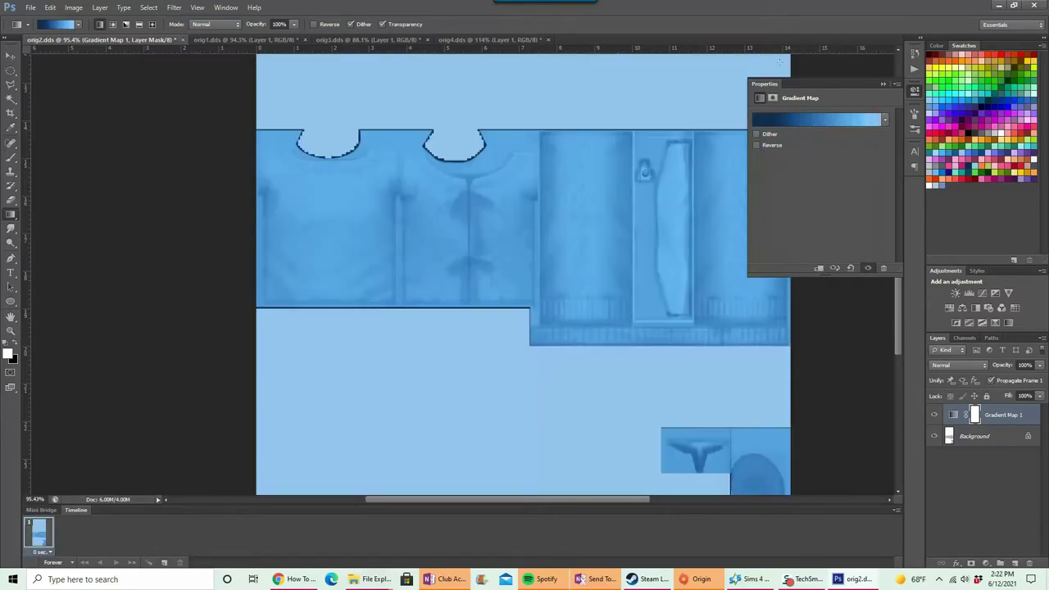
- Add a new layer above the gradient map and paint a light blue diagonal brush stroke across the sweater body
left_click(1015, 563)
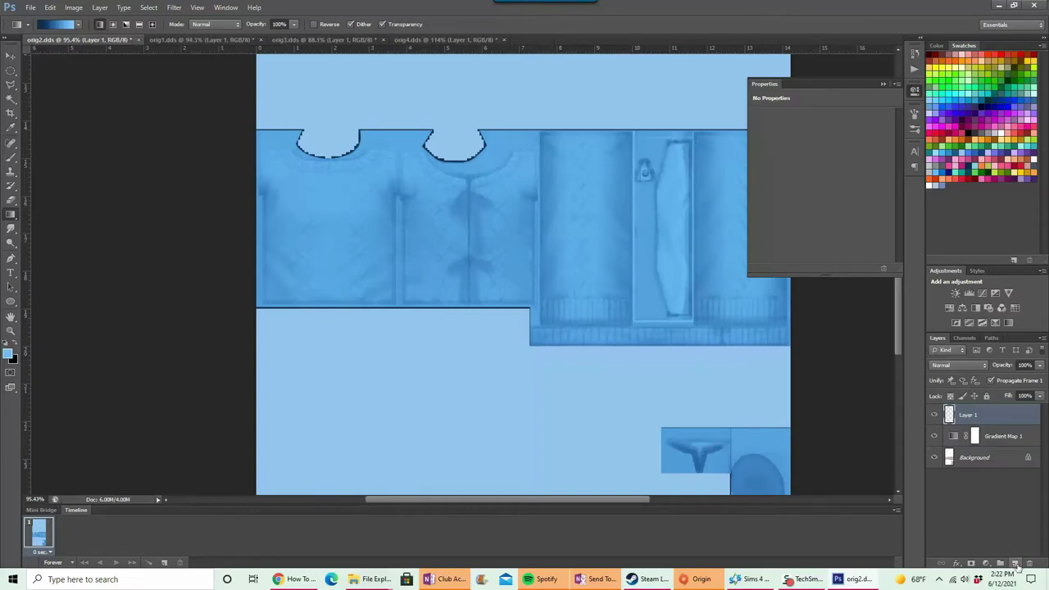
left_click(11, 161)
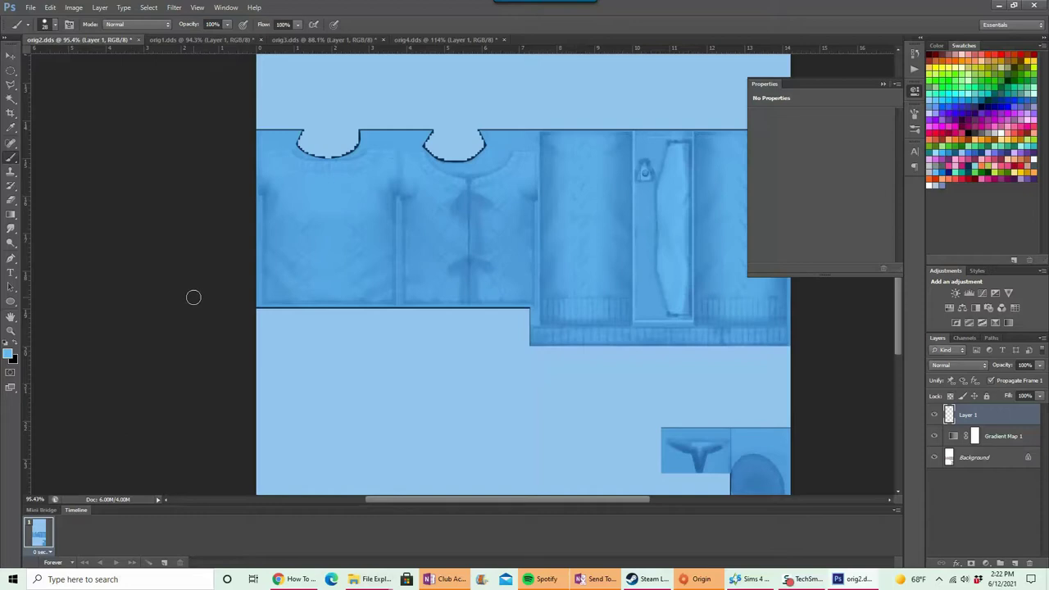
left_click(10, 373)
left_click_drag(298, 197, 528, 258)
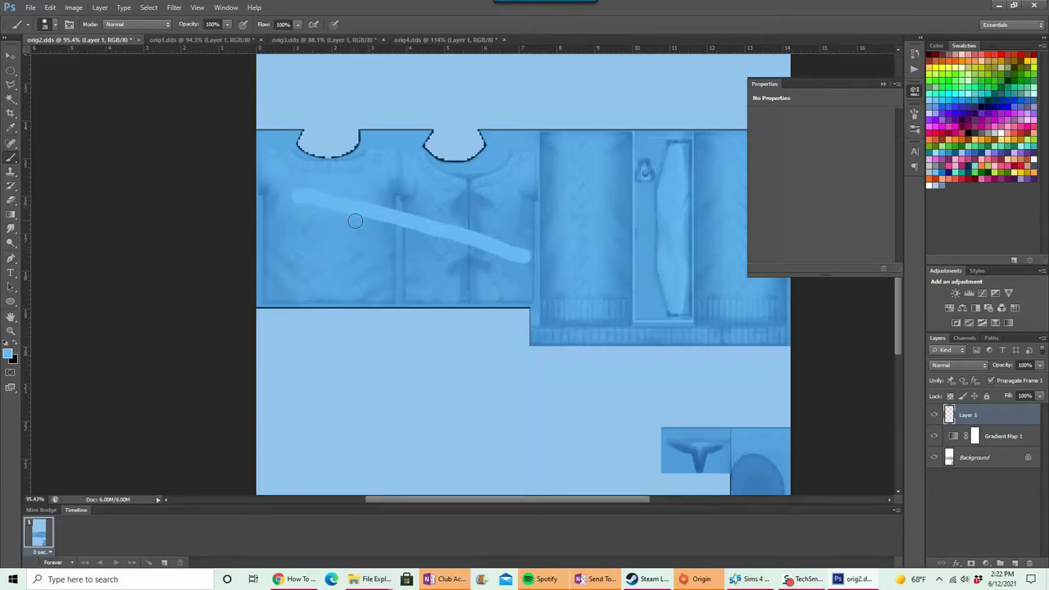
- Compare the test strokes in orig1.dds, orig3.dds and orig4.dds, toggling the gradient map's visibility in orig4.dds
left_click(168, 39)
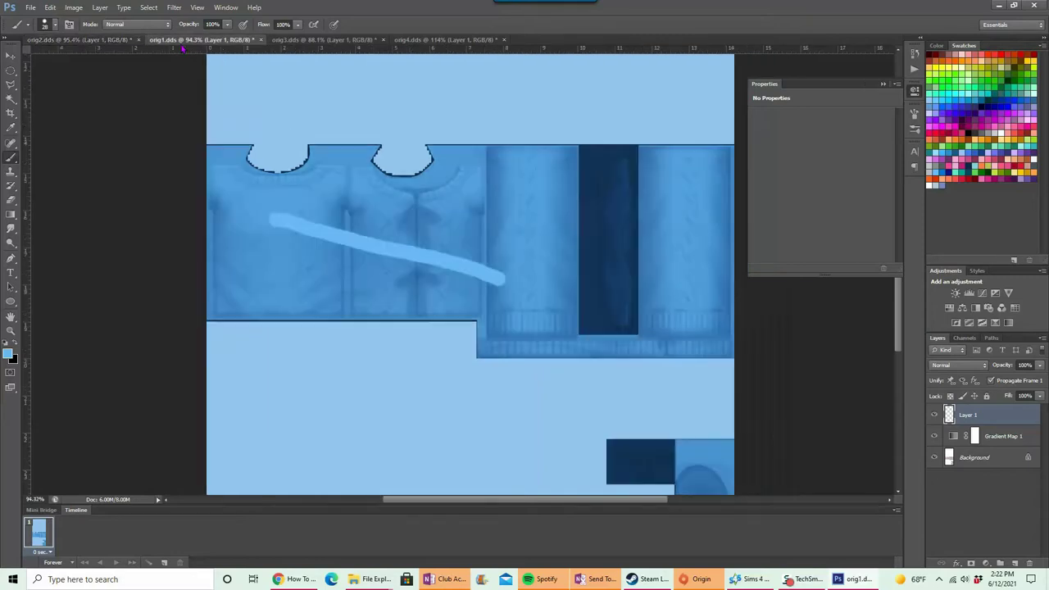
left_click(332, 39)
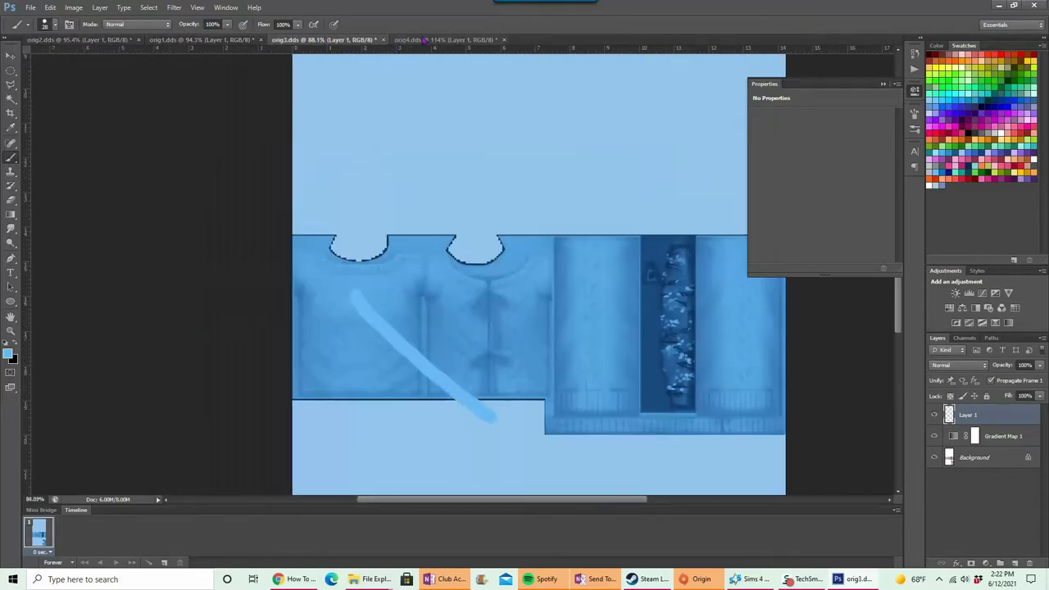
left_click(414, 40)
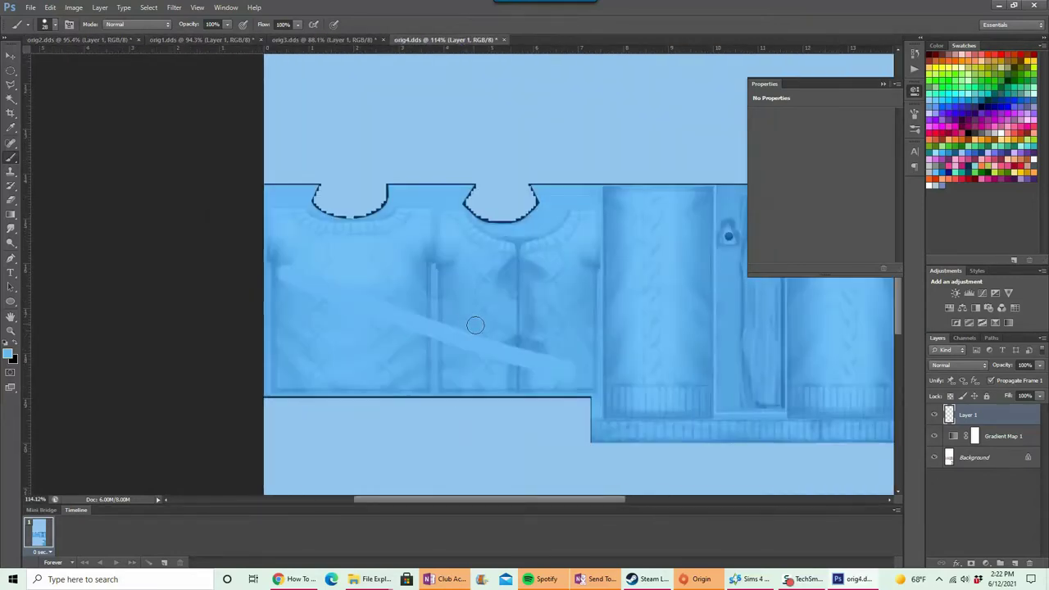
left_click(933, 436)
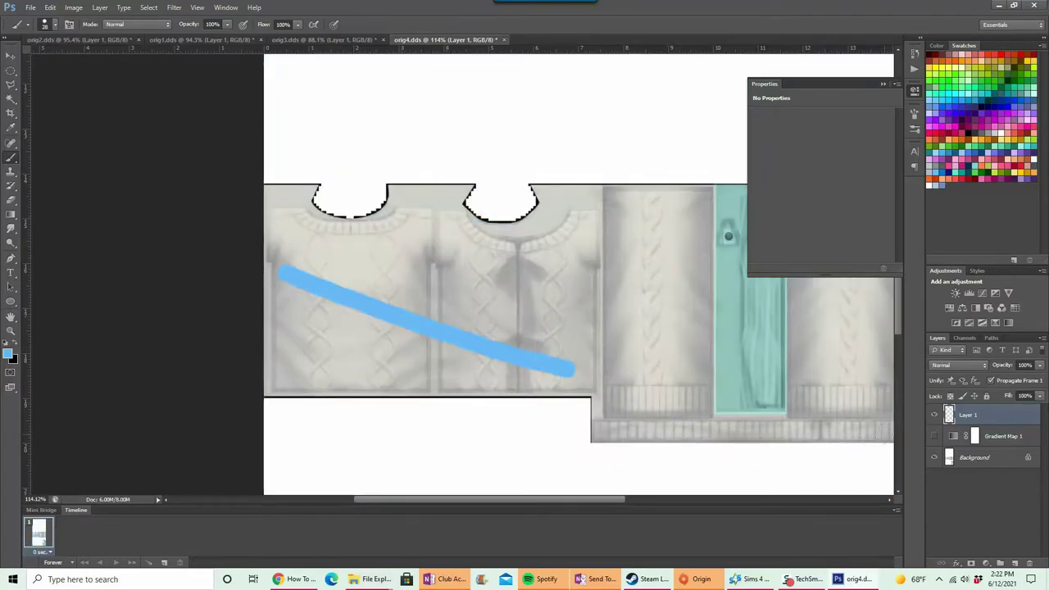
left_click(933, 435)
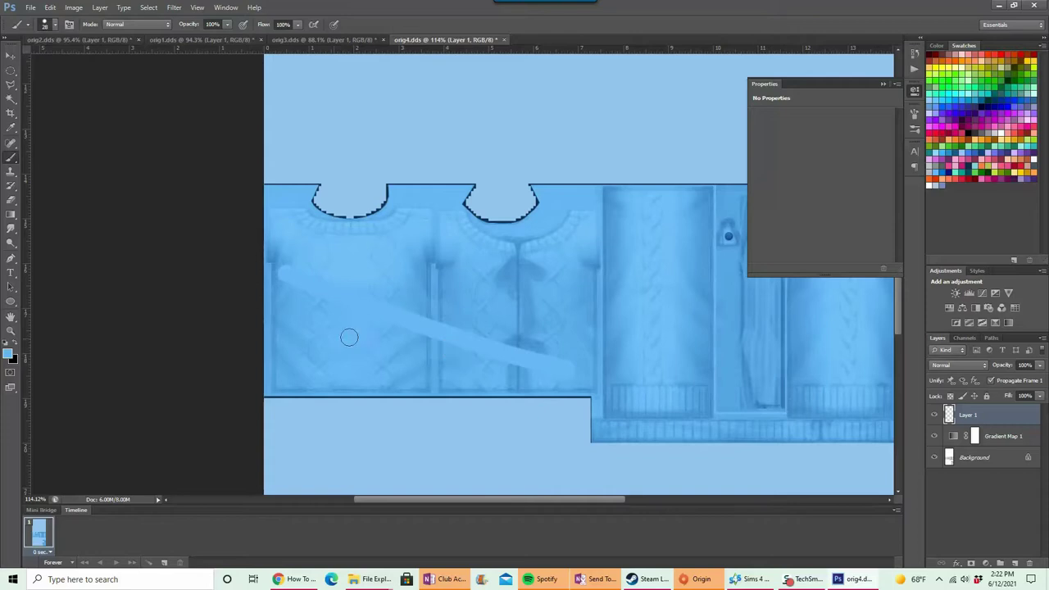
- Set the white input level of the orig2.dds Background to 244 with Levels, and delete the test stroke and gradient map layers
left_click(78, 39)
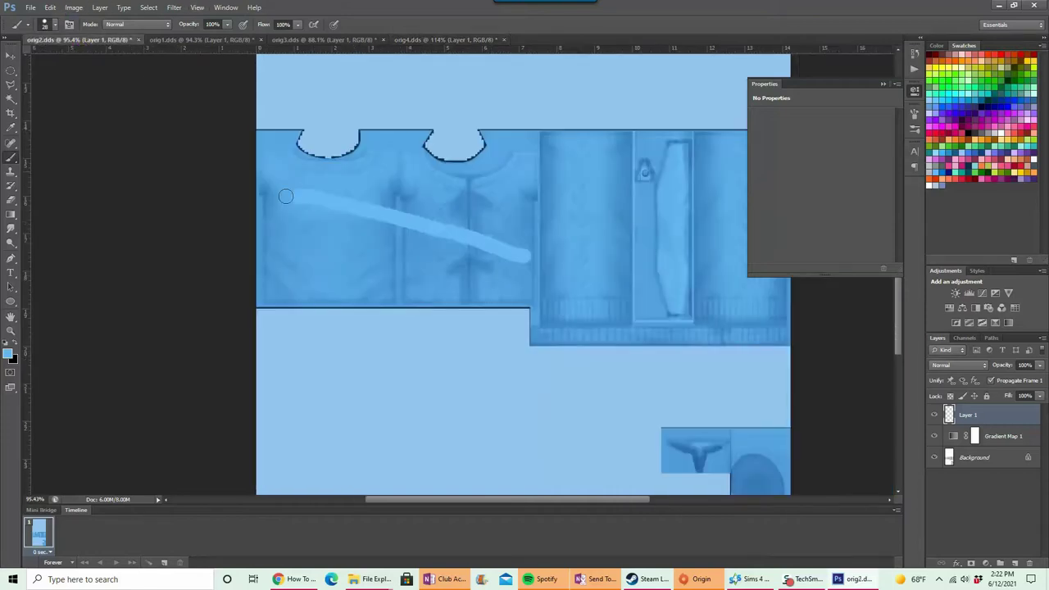
left_click(975, 457)
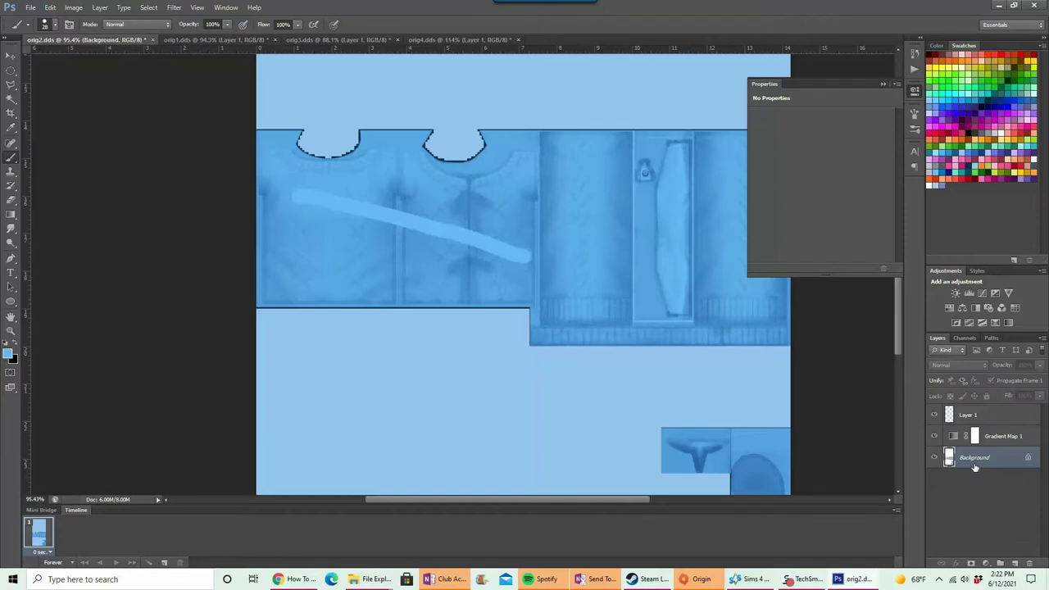
left_click(70, 10)
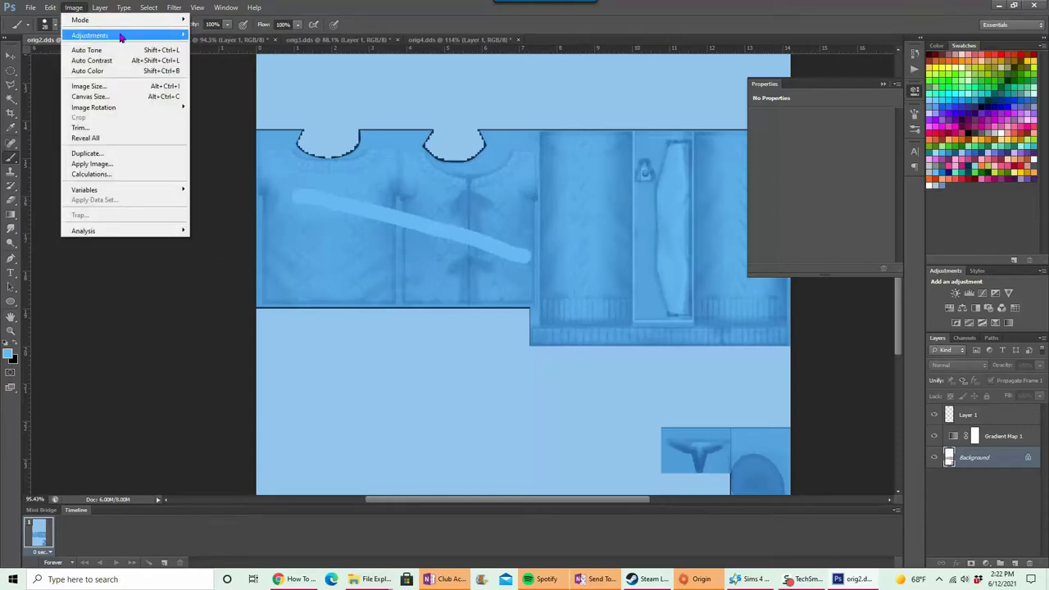
mouse_move(119, 37)
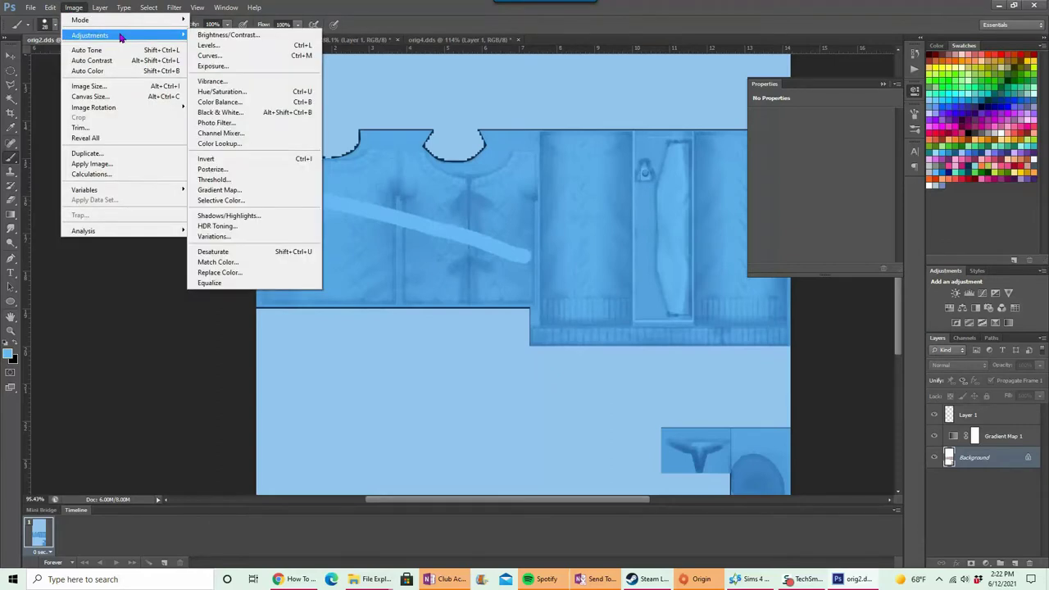
left_click(222, 45)
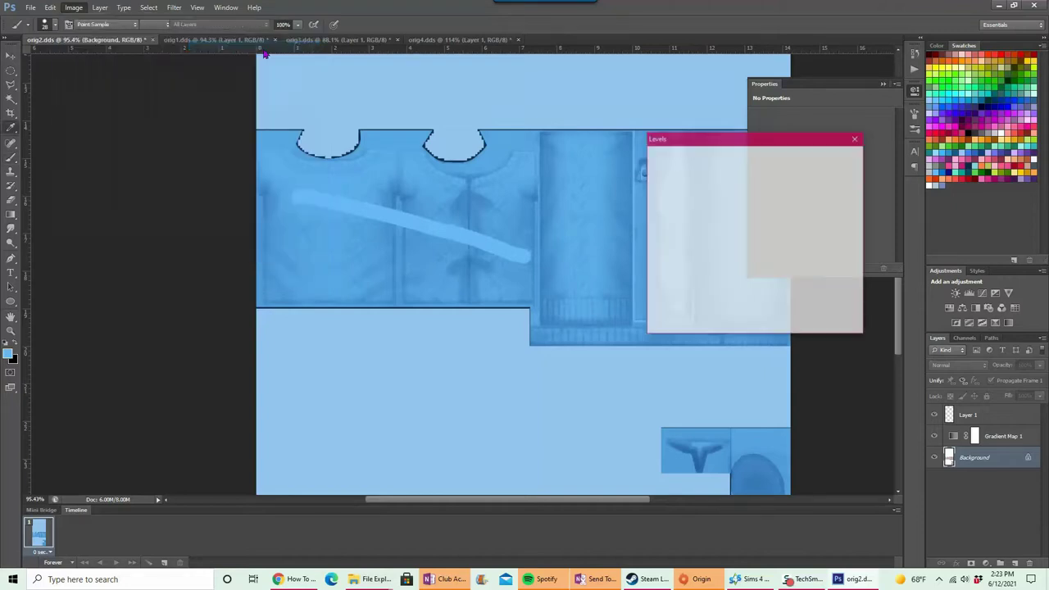
left_click(665, 271)
mouse_move(800, 261)
left_mouse_down()
mouse_move(721, 261)
mouse_move(805, 262)
mouse_move(792, 264)
left_mouse_up()
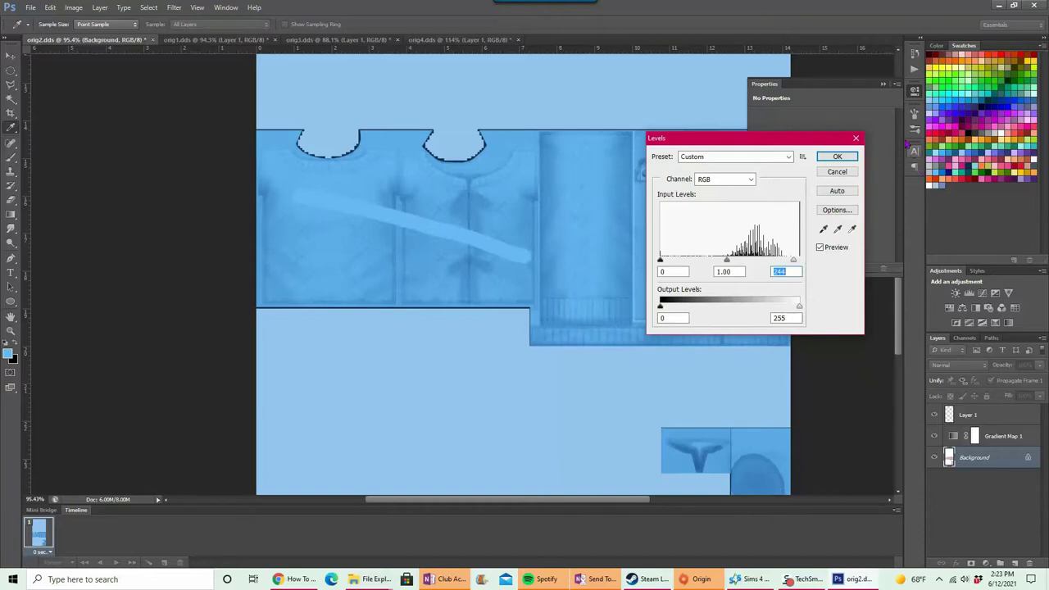
left_click(836, 156)
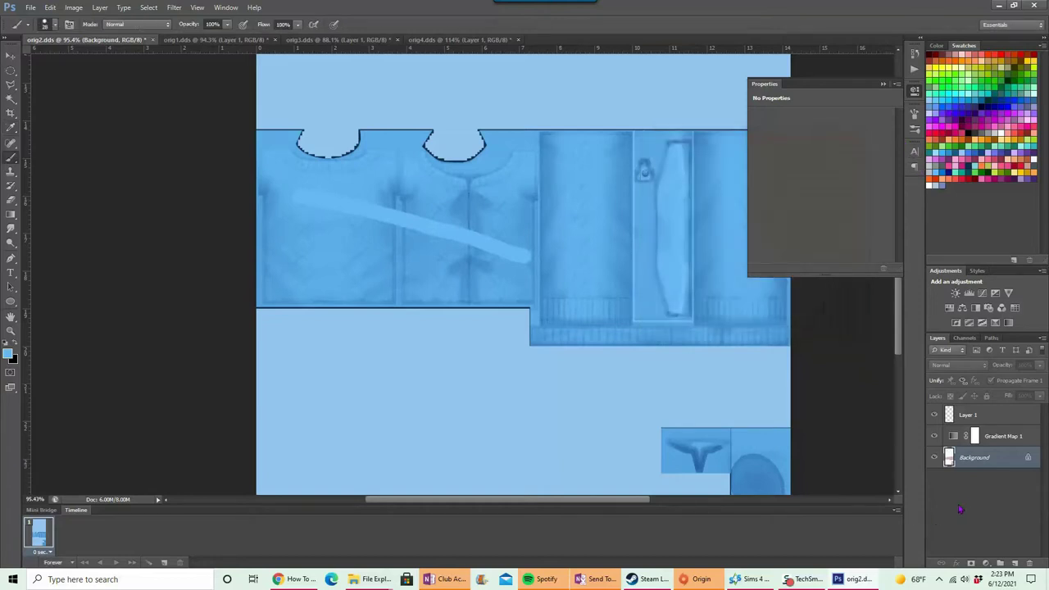
mouse_move(994, 412)
left_mouse_down()
mouse_move(1002, 530)
mouse_move(1029, 564)
left_mouse_up()
left_click_drag(1029, 461, 1029, 563)
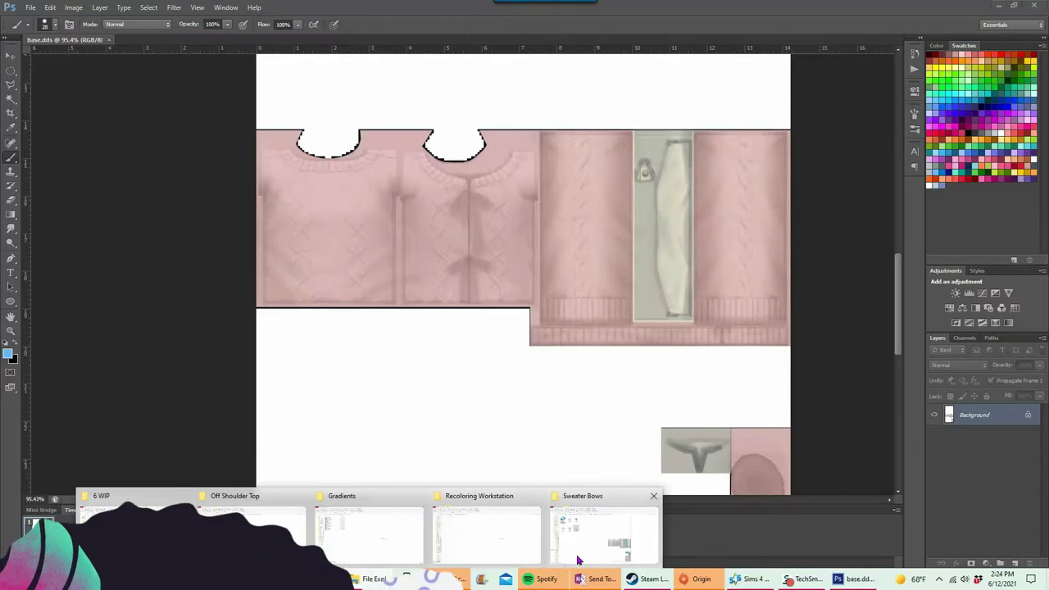
- Open orig2 from the Sweater Bows folder and copy its entire image into base.dds as a new layer
left_click(578, 561)
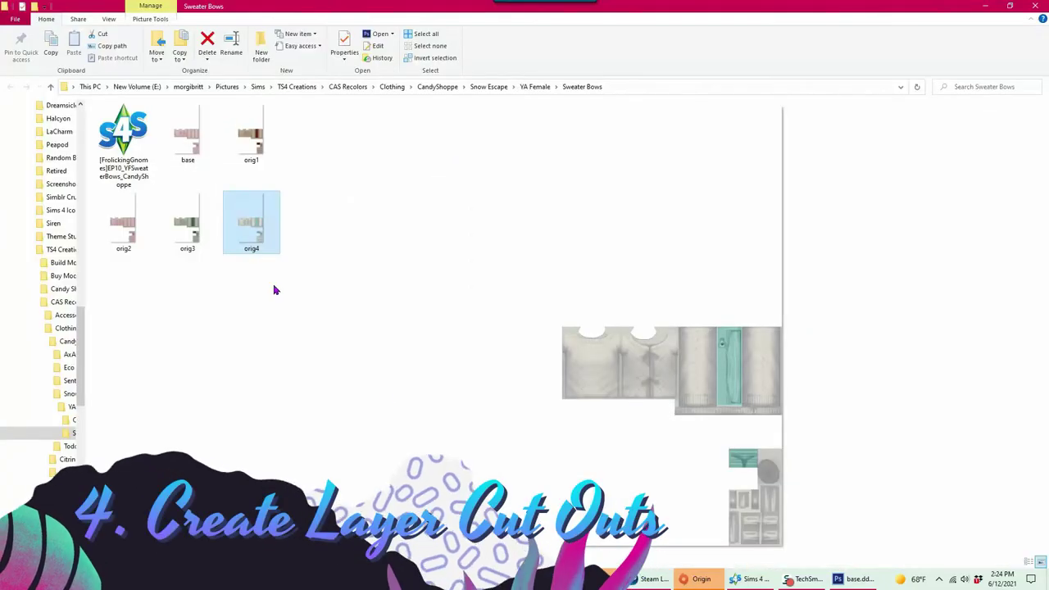
double_click(130, 236)
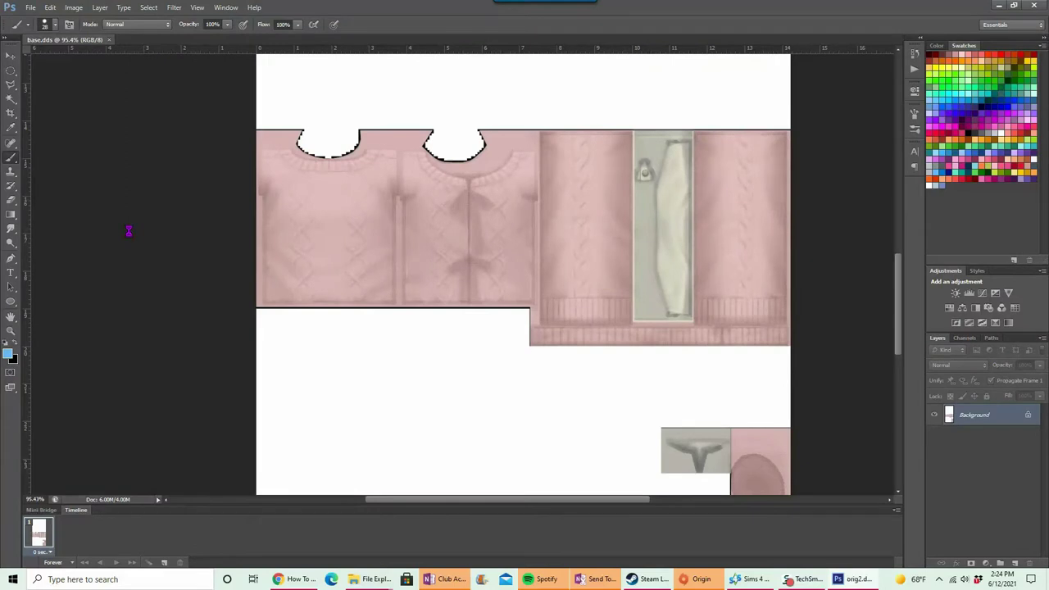
scroll(479, 280, "up", 6)
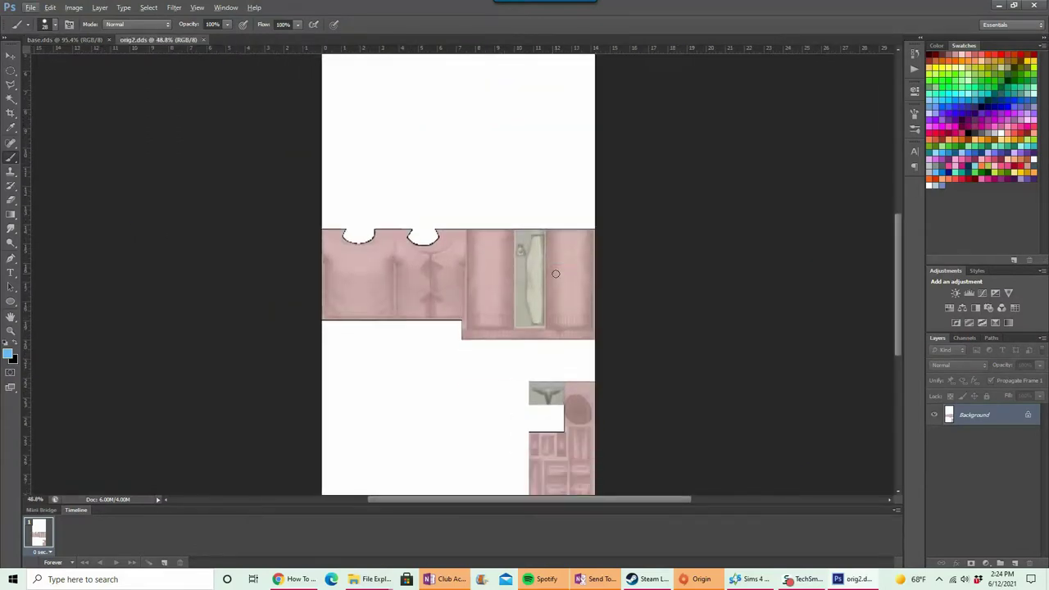
key("ctrl+a")
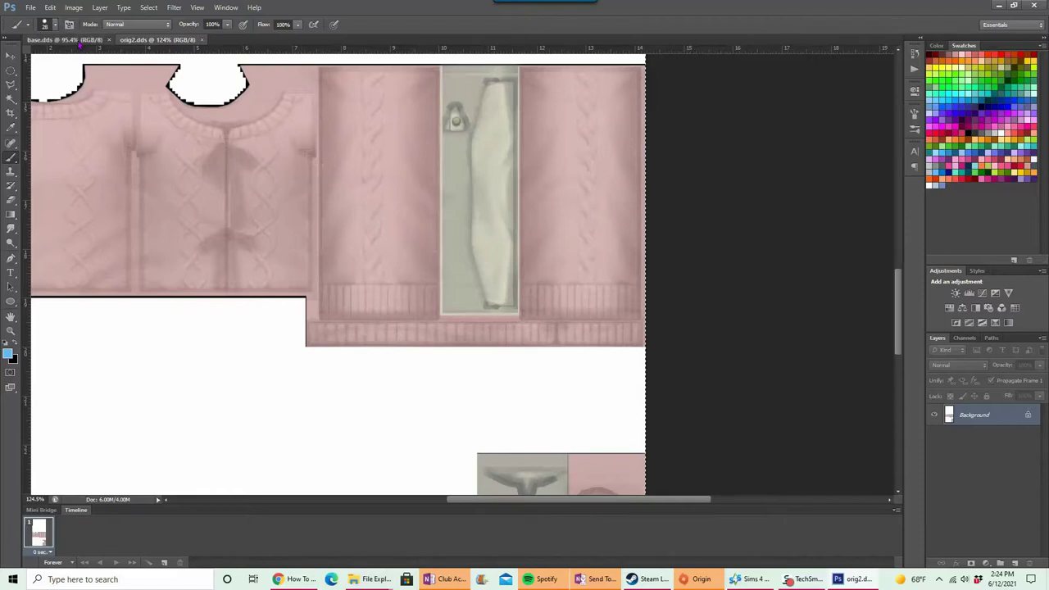
left_click(74, 39)
key("ctrl+v")
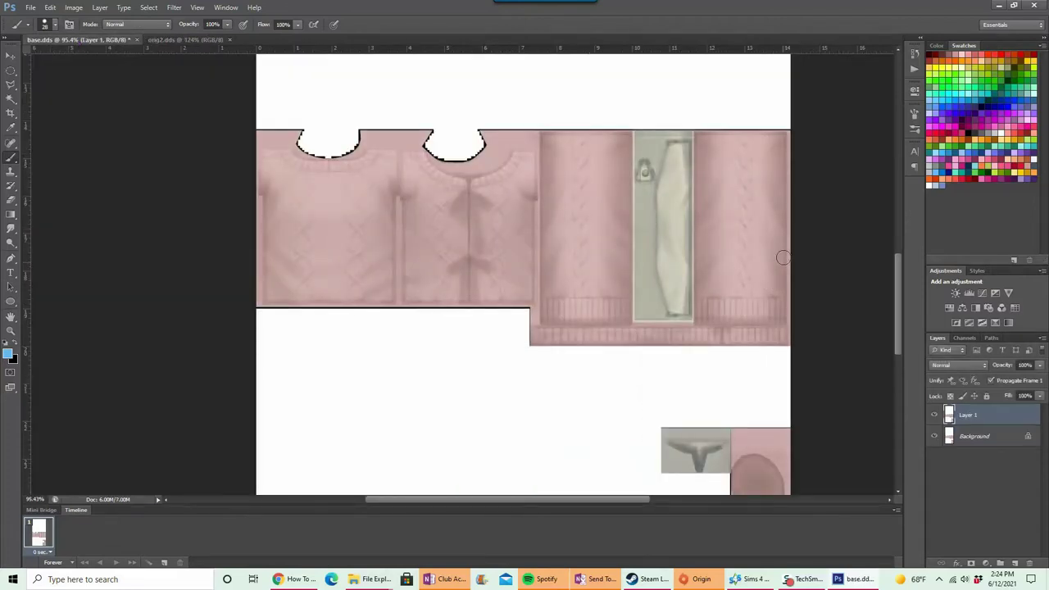
- Select the grey-green strip between the two sleeves with the Rectangular Marquee and copy it to its own layer
scroll(783, 257, "up", 5)
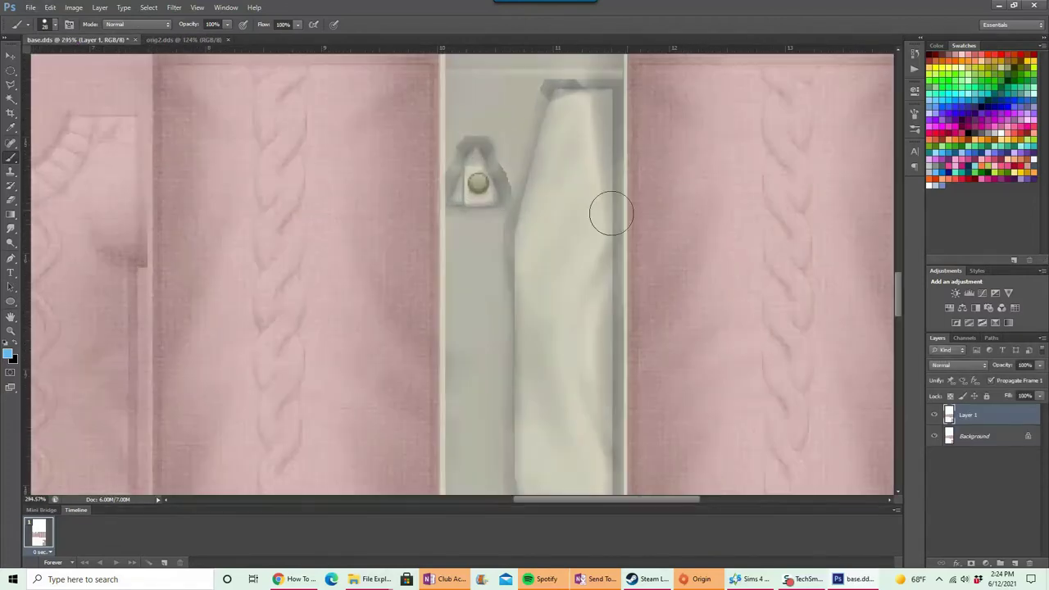
scroll(610, 213, "up", 4)
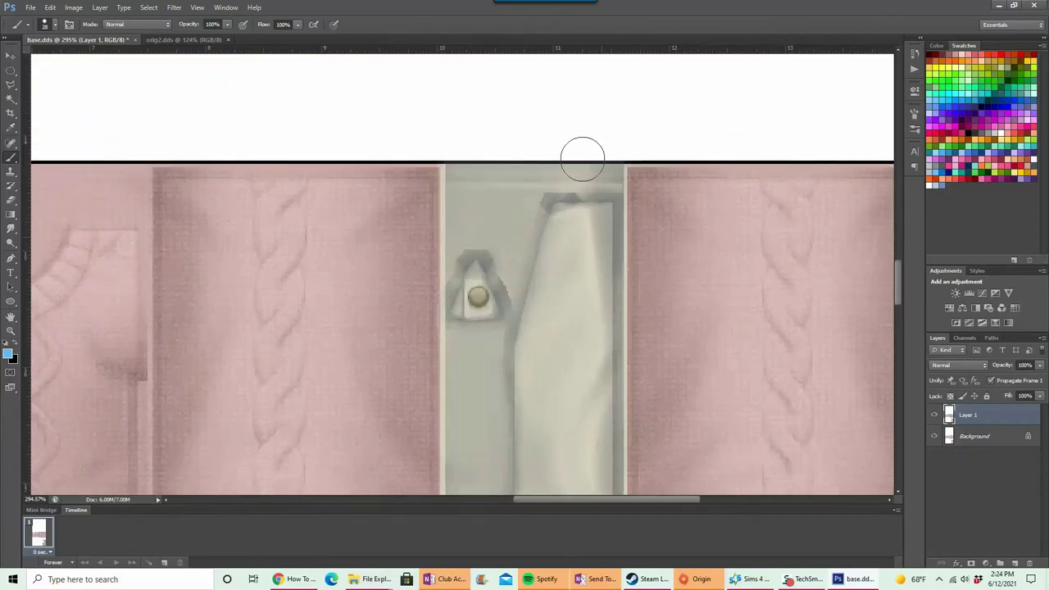
left_click(11, 71)
left_click(56, 69)
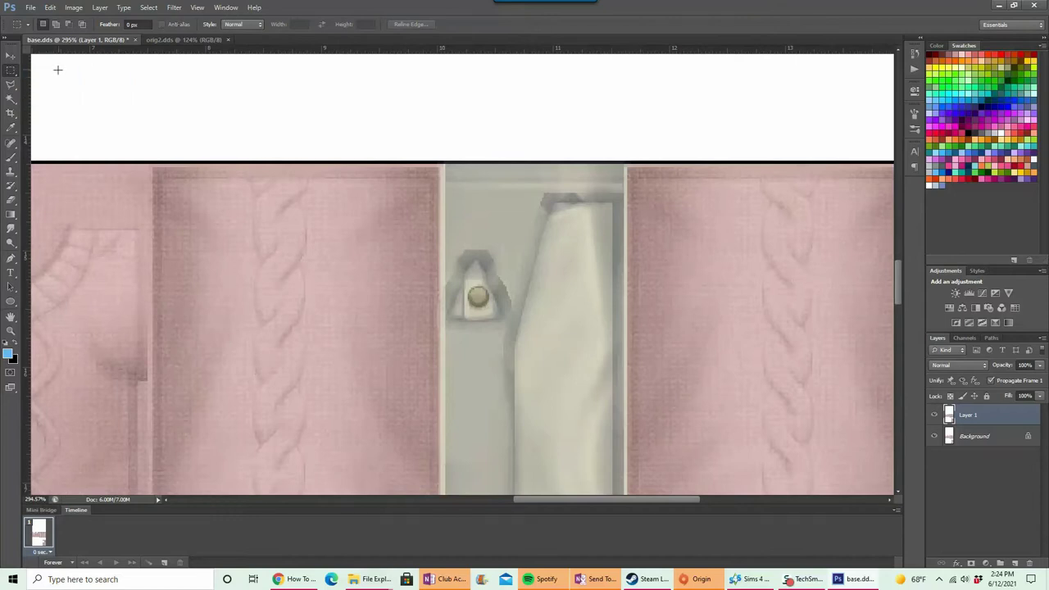
scroll(487, 217, "up", 2)
scroll(489, 168, "up", 2)
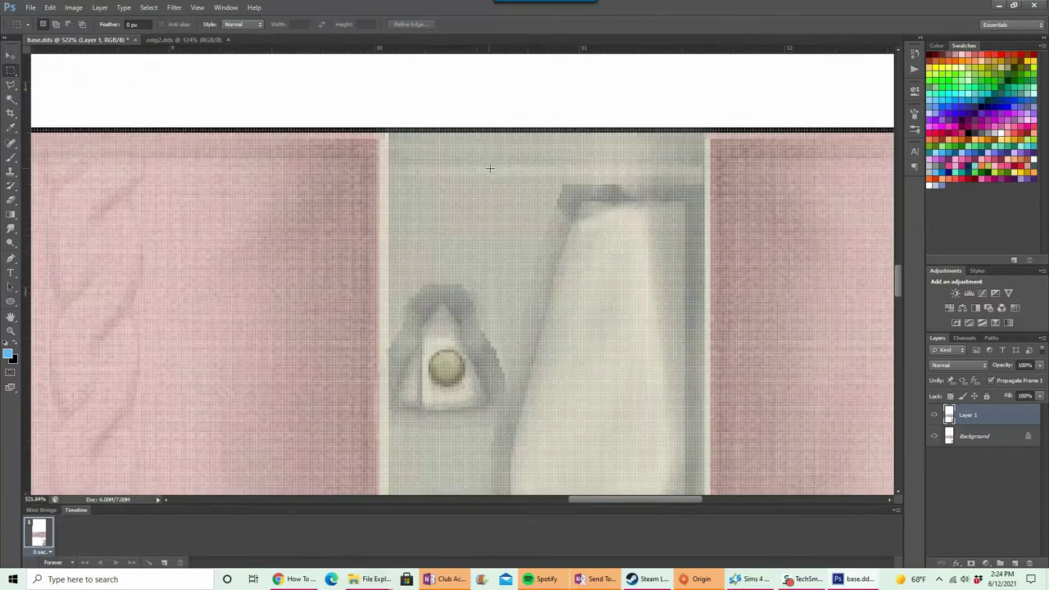
left_click_drag(380, 132, 707, 298)
scroll(700, 461, "down", 3)
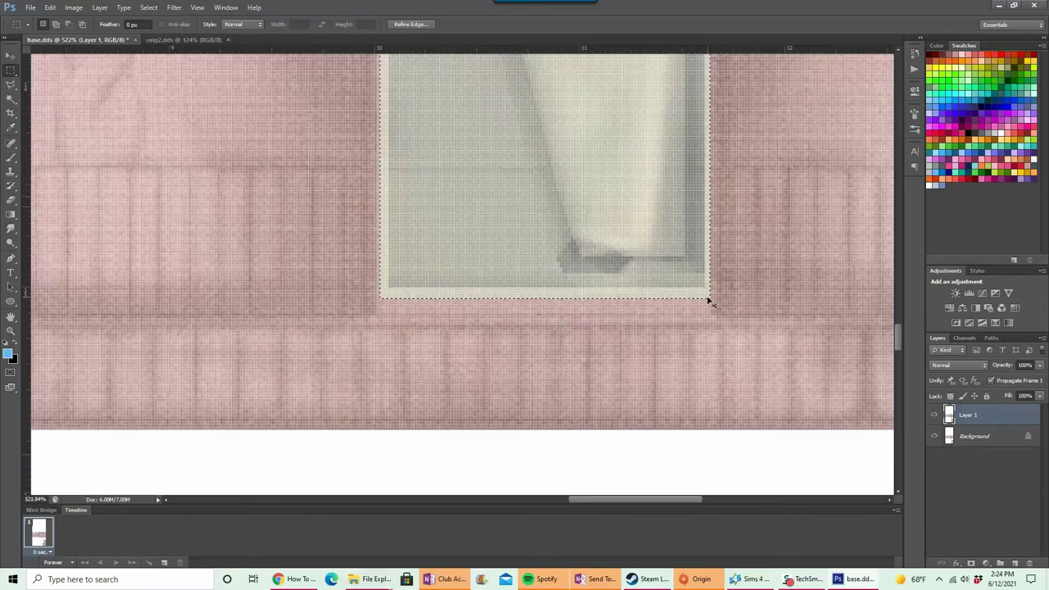
key("ctrl+j")
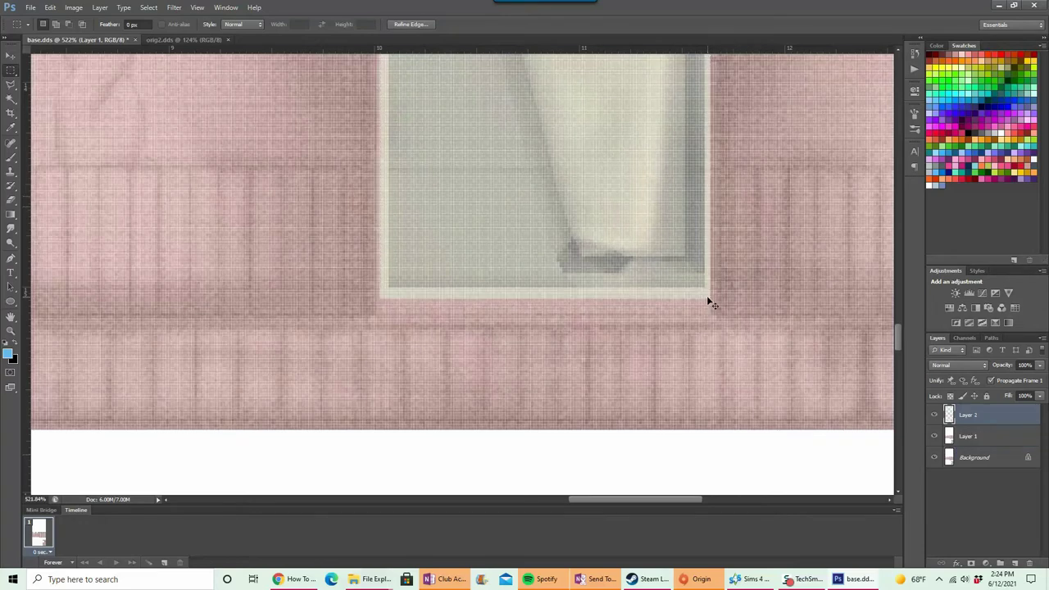
- Select the small grey rectangle with the T-shaped detail and copy it from Layer 1 to its own layer
scroll(708, 300, "down", 4)
scroll(706, 350, "down", 2)
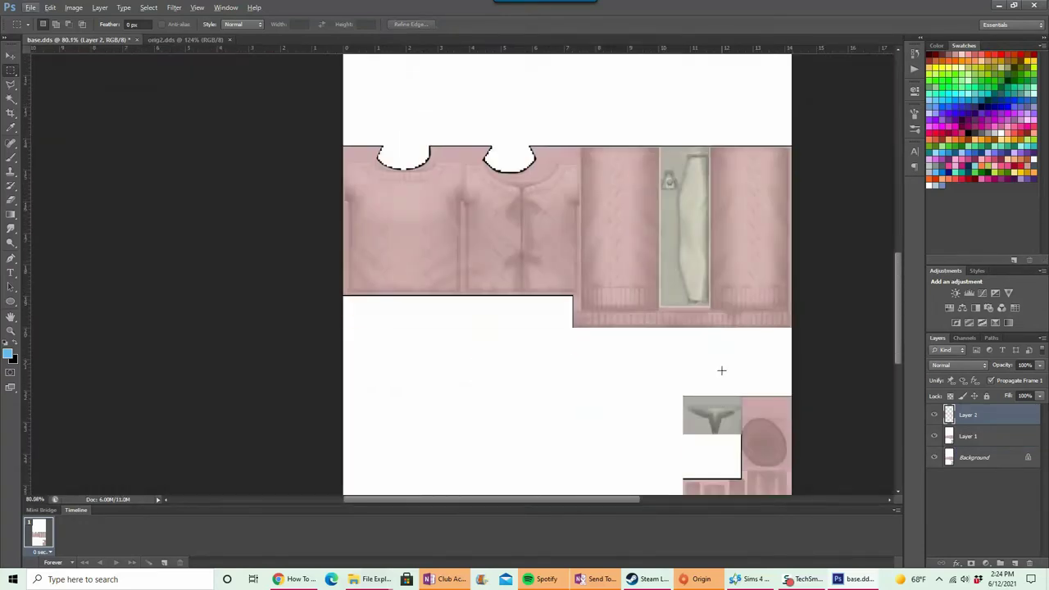
scroll(721, 369, "down", 5)
scroll(721, 369, "right", 2)
scroll(703, 199, "up", 3)
scroll(696, 201, "up", 4)
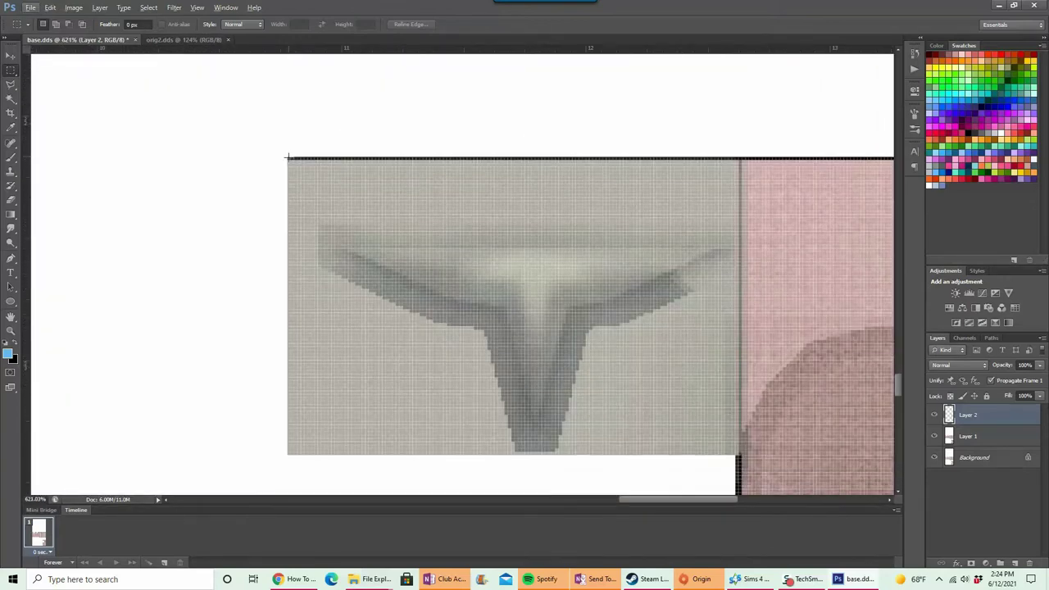
left_click_drag(286, 160, 737, 452)
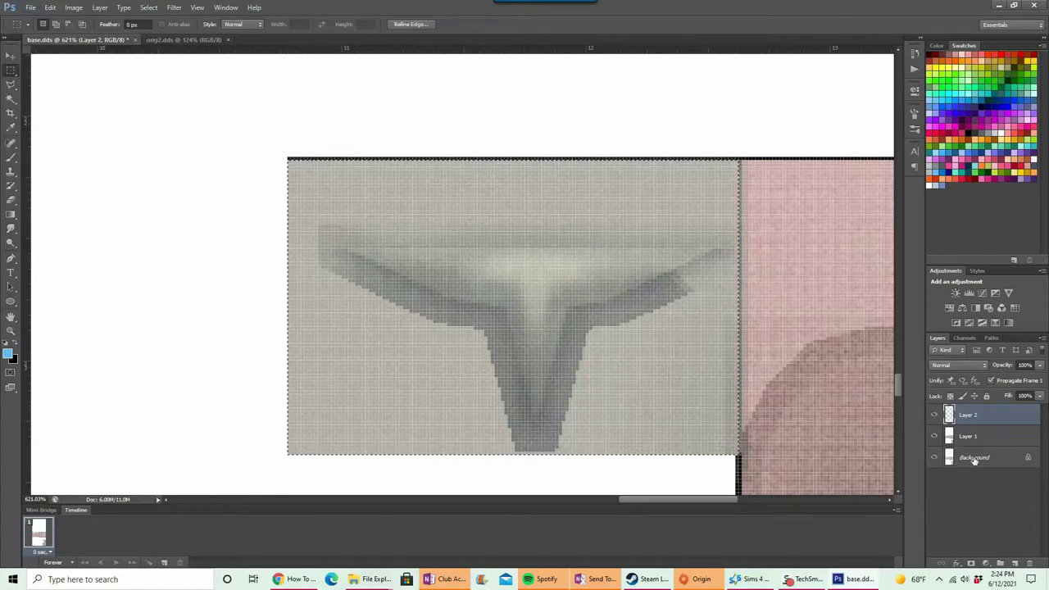
left_click(967, 438)
key("ctrl+j")
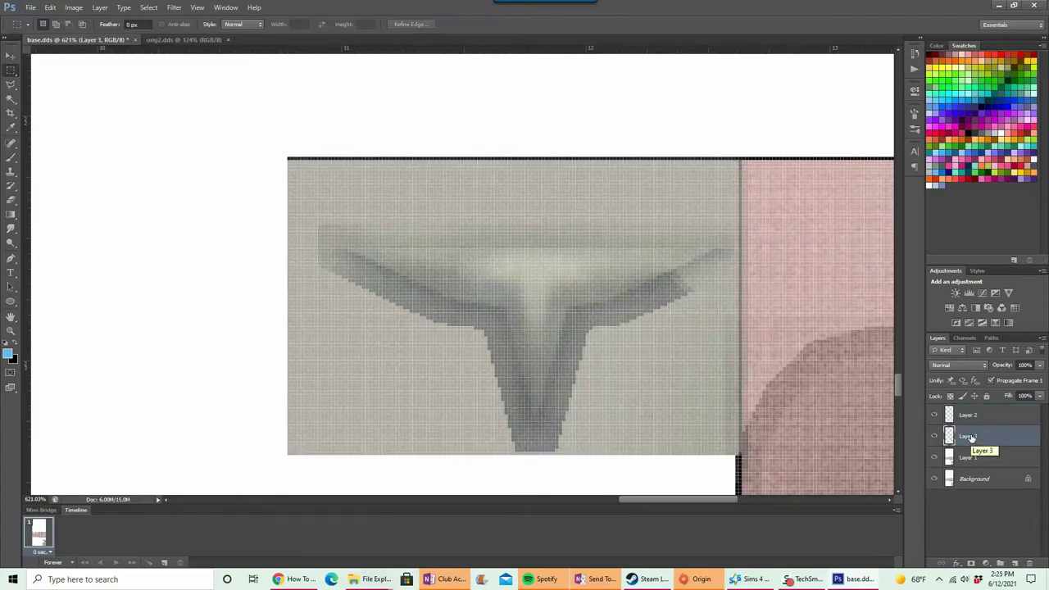
- Delete the pasted full-texture Layer 1 and merge the two cut-out layers into one
left_click_drag(969, 461, 1028, 563)
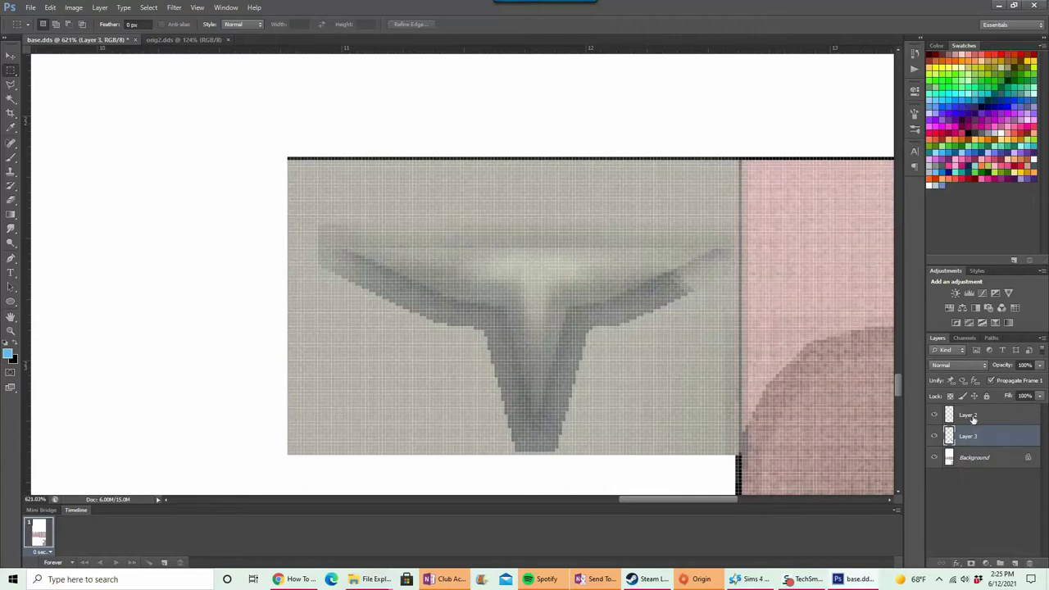
left_click(969, 415)
right_click(969, 415)
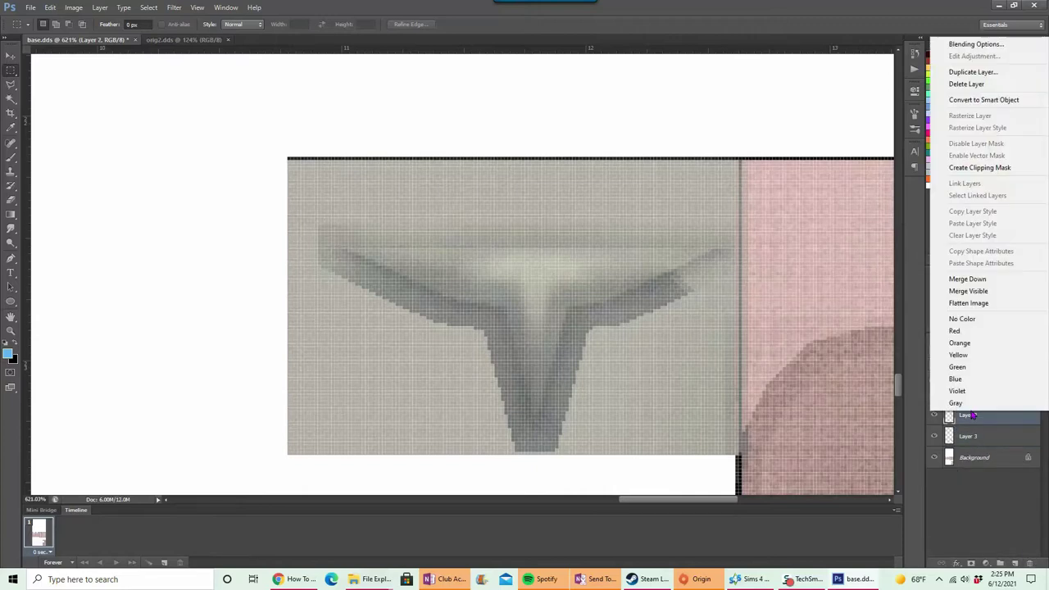
left_click(957, 279)
- Rename the merged cut-out layer as Collar
double_click(967, 414)
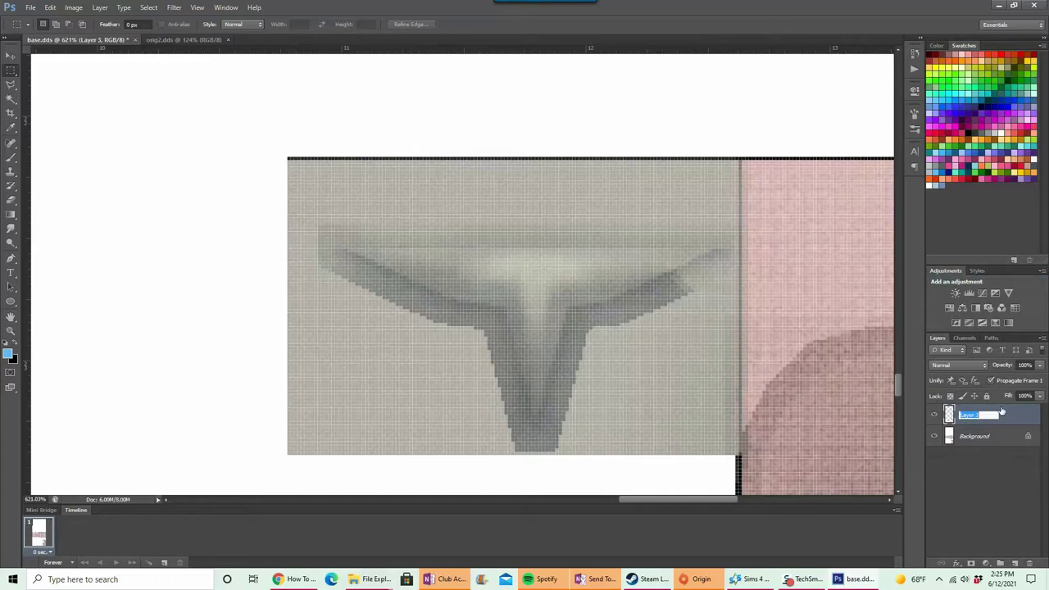
type("Collar")
key("Return")
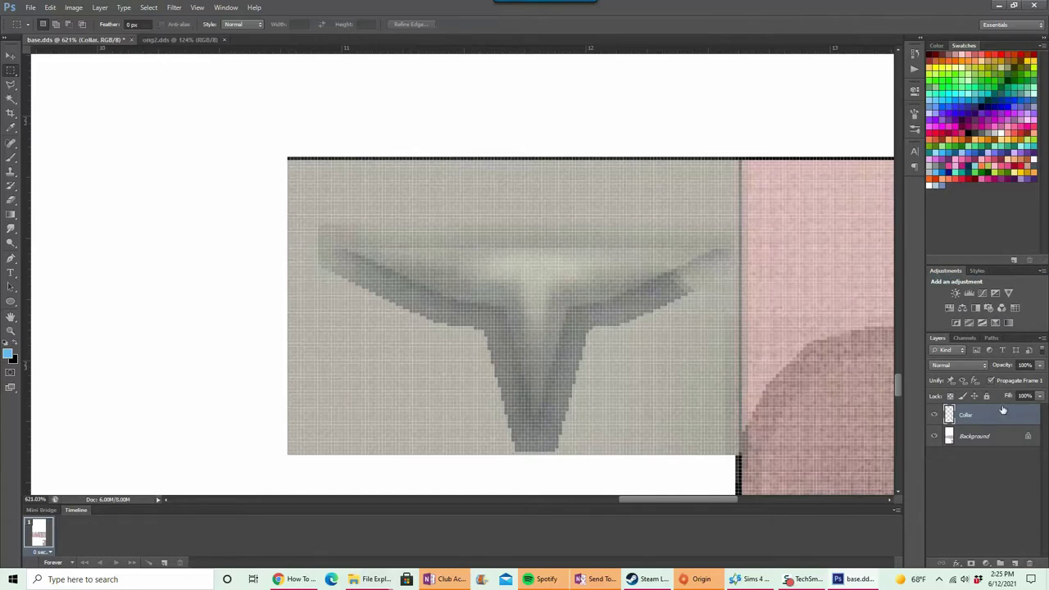
scroll(744, 435, "down", 8)
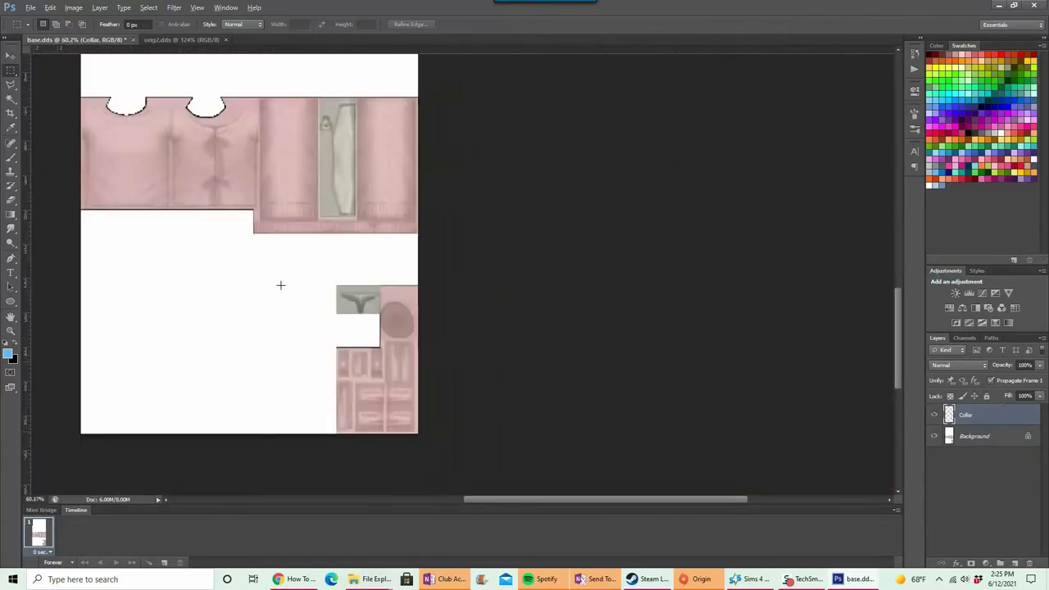
scroll(279, 320, "left", 5)
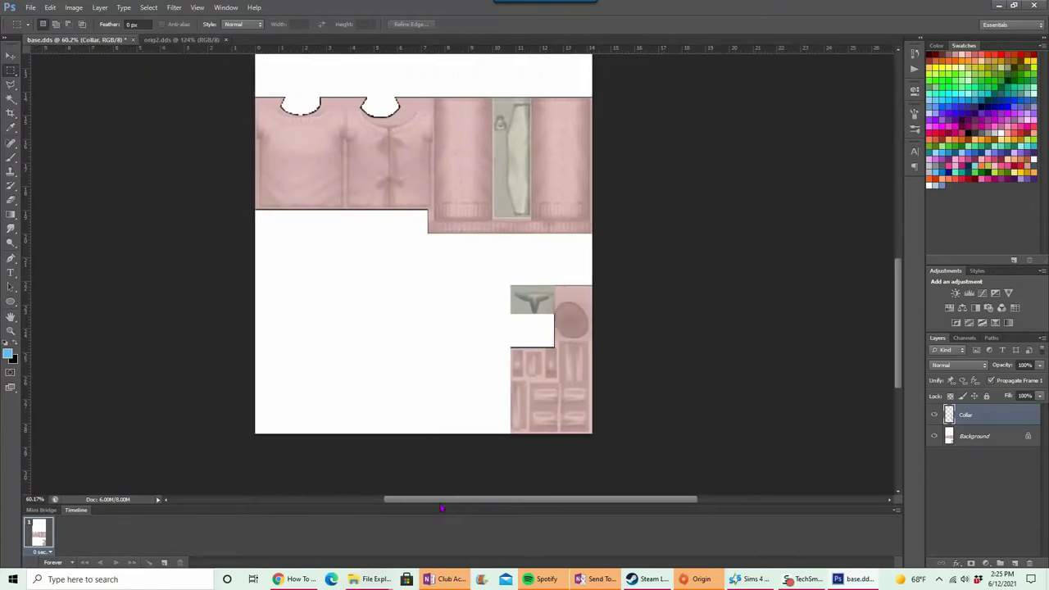
scroll(339, 394, "up", 1)
scroll(398, 377, "down", 1)
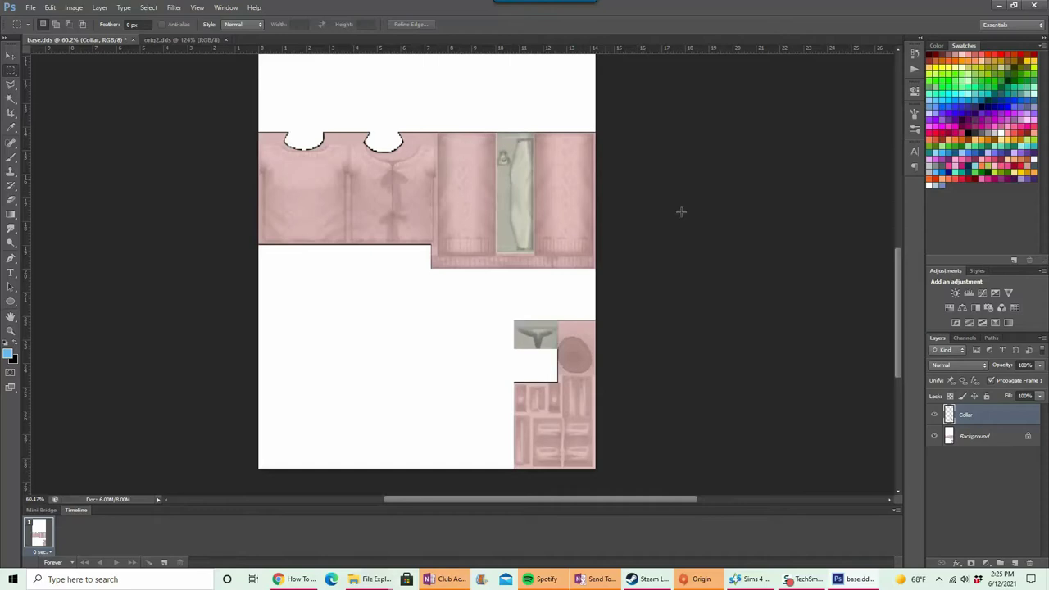
scroll(591, 370, "up", 3)
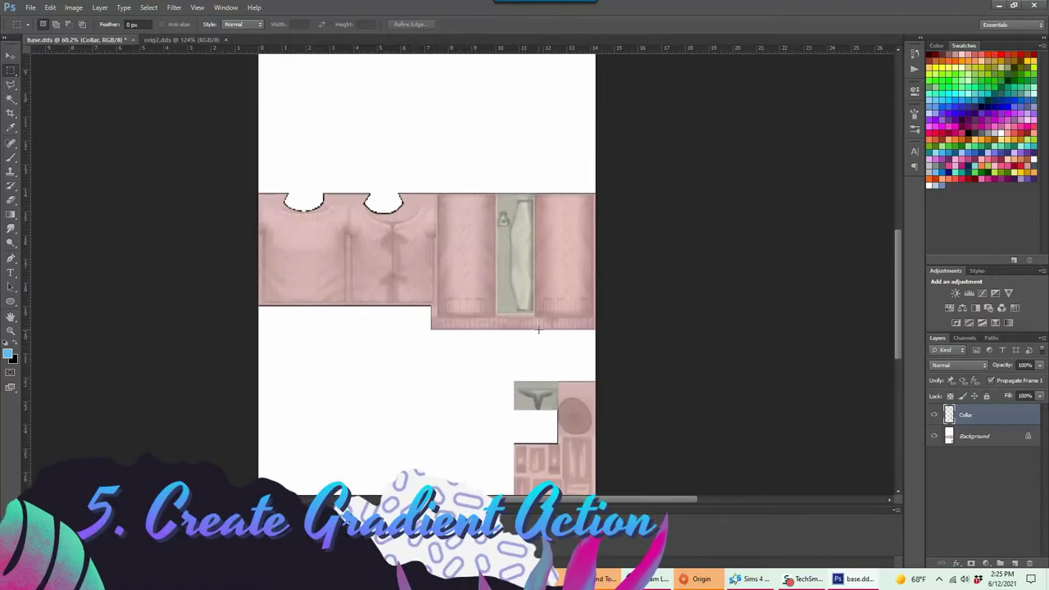
scroll(770, 346, "down", 1)
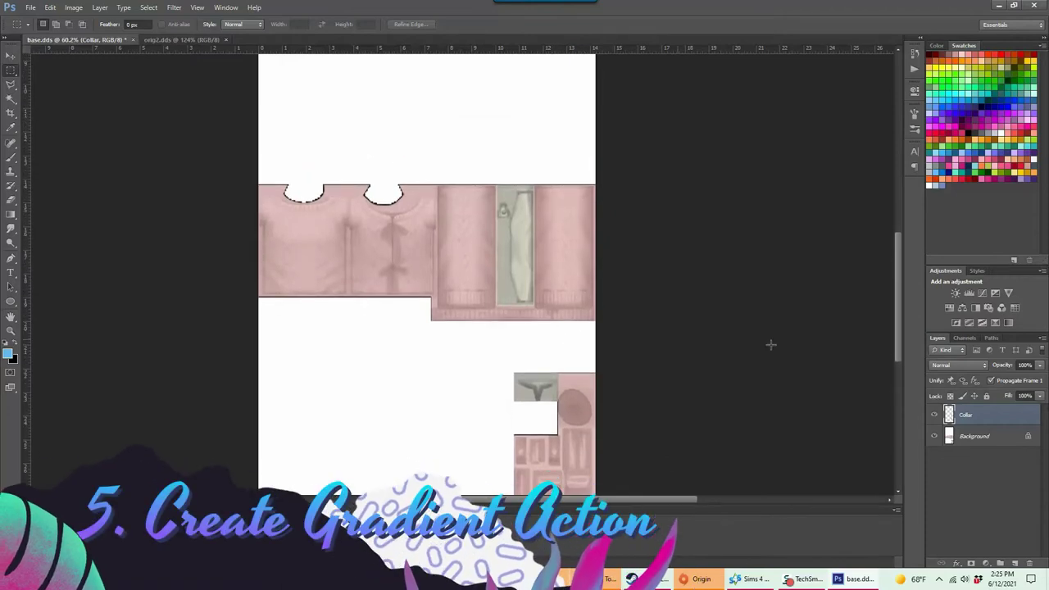
- Make the Background layer beneath the Collar cut-out the active layer
left_click(982, 440)
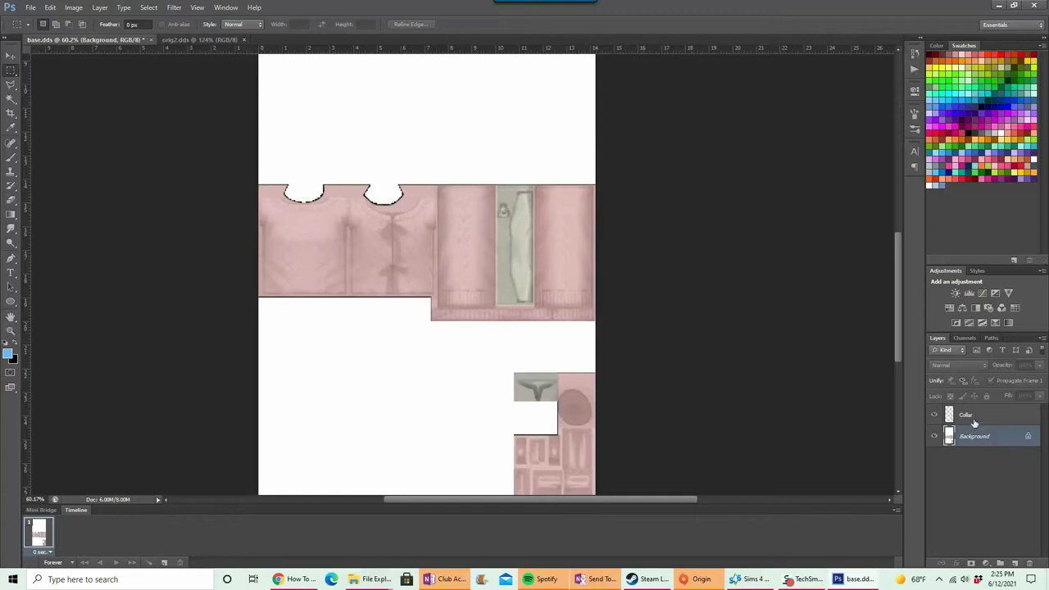
left_click(974, 422)
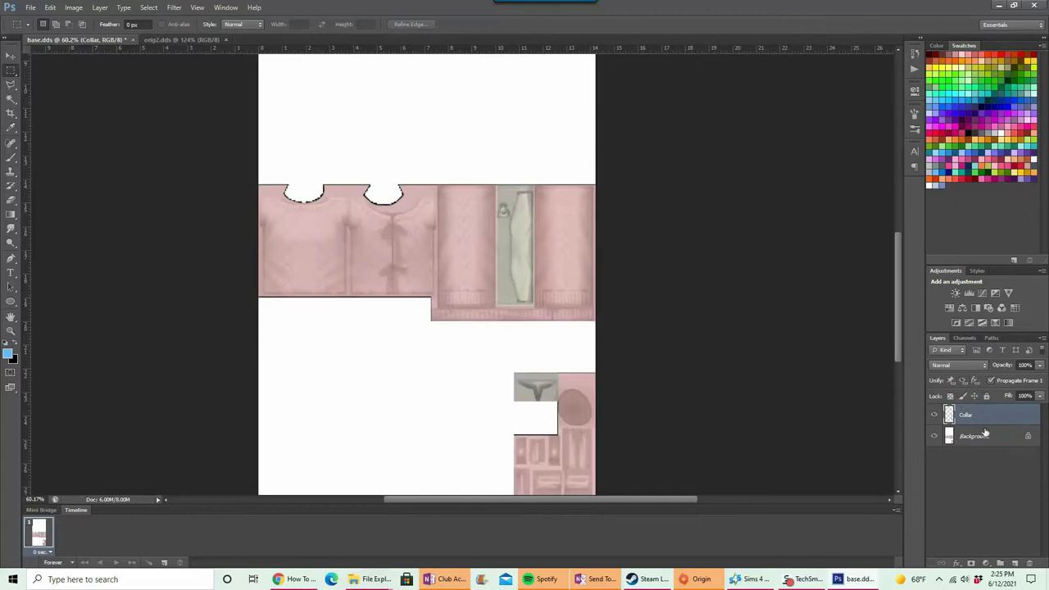
left_click(985, 439)
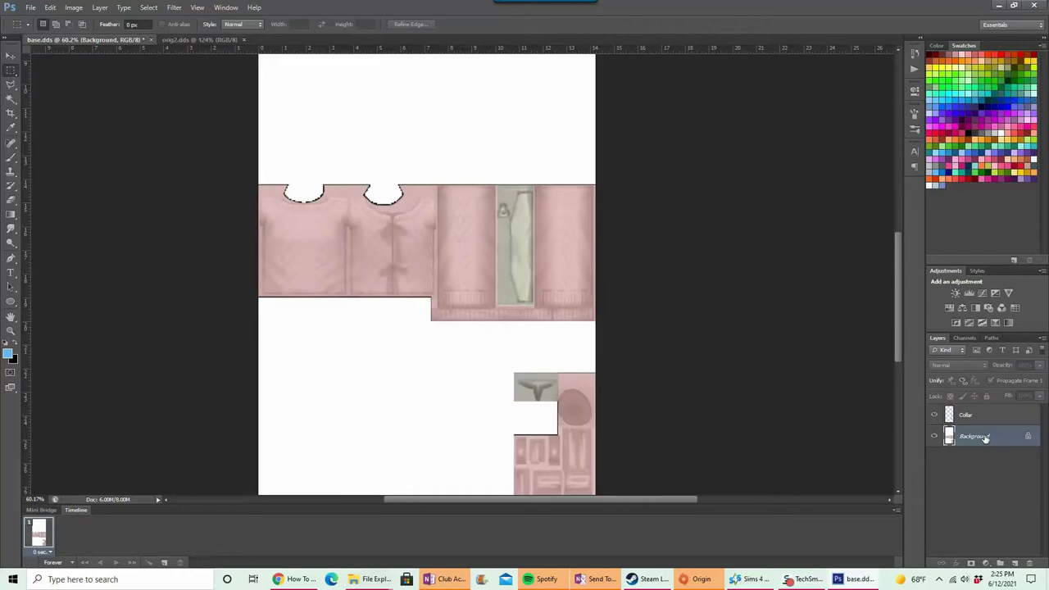
- Create a new action named Tutorial in the Batch Recoloring DDS set and start recording it
left_click(914, 68)
scroll(875, 192, "down", 3)
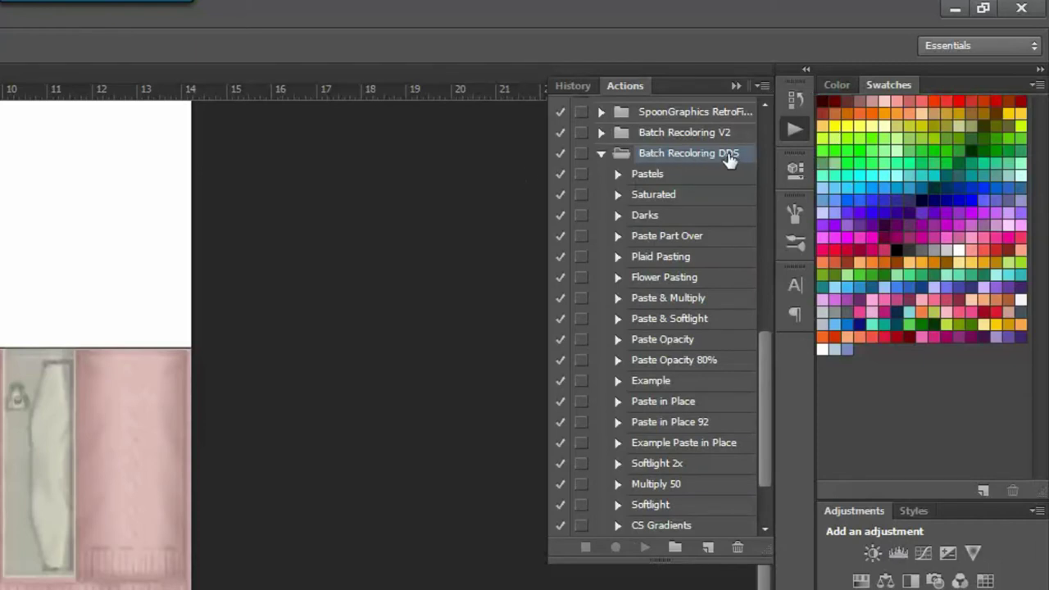
scroll(725, 168, "down", 1)
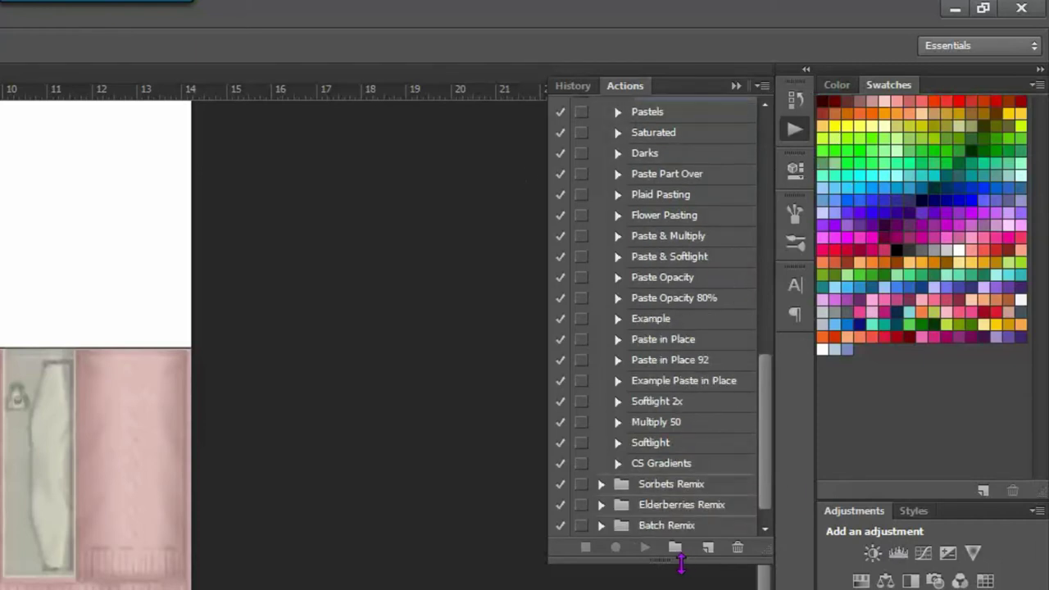
left_click(705, 547)
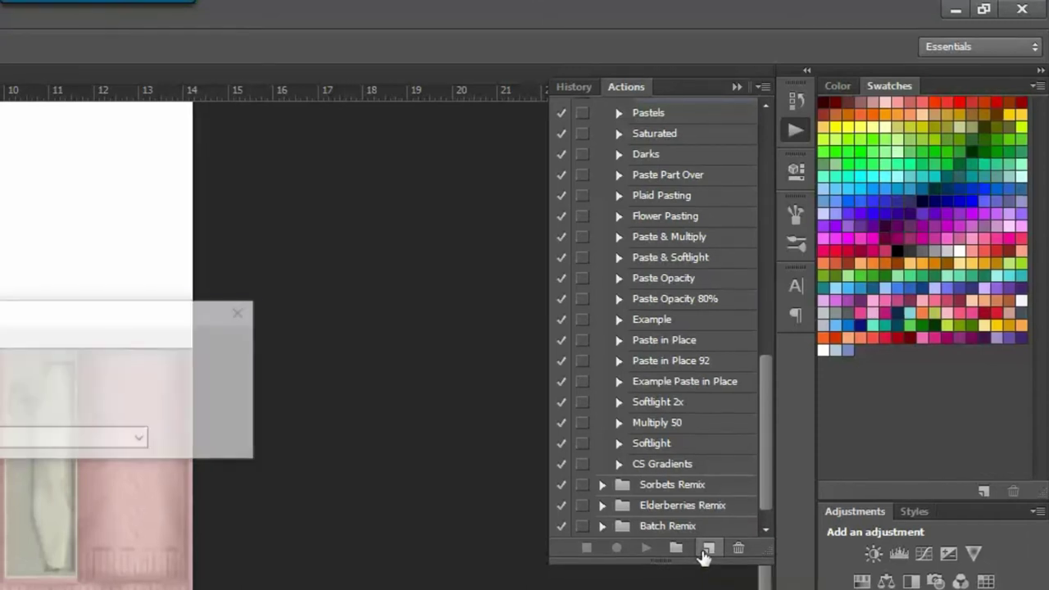
type("Tutorial")
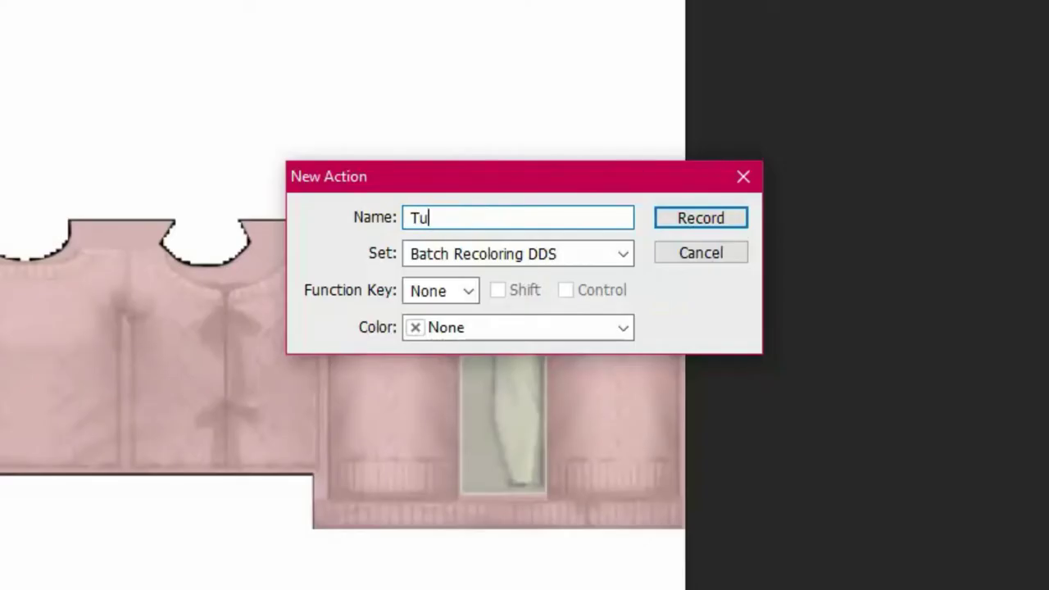
key("Return")
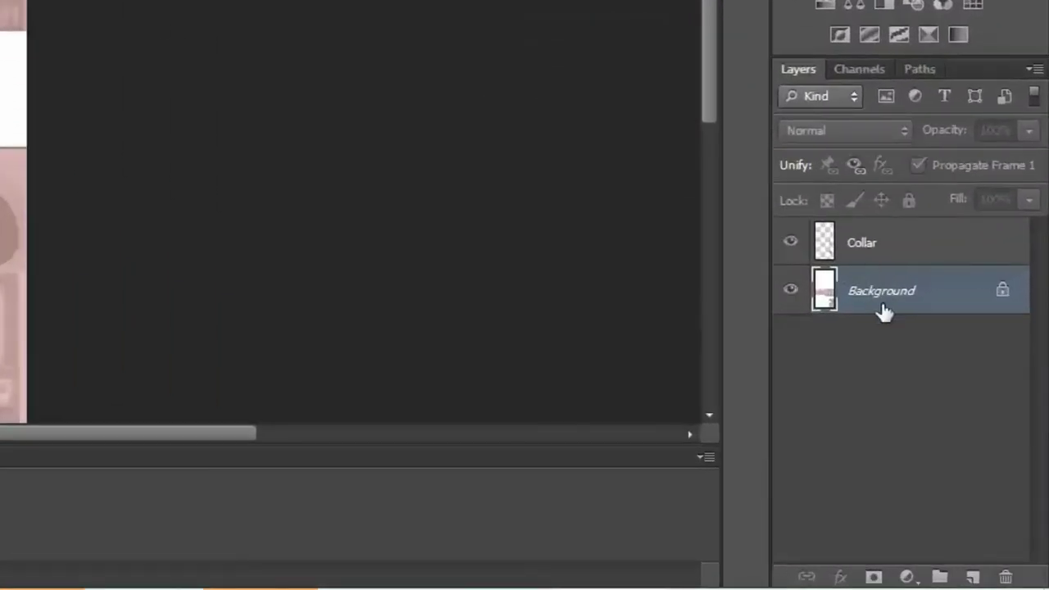
- Add a Gradient Map adjustment layer above the Background layer using the Popsicle gradient preset
left_click(921, 580)
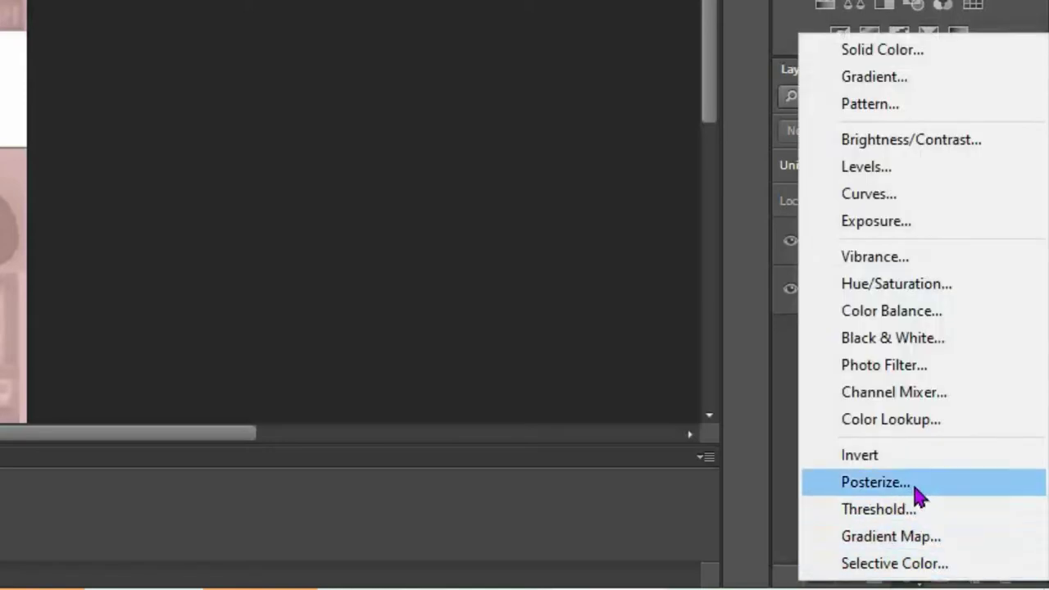
left_click(911, 536)
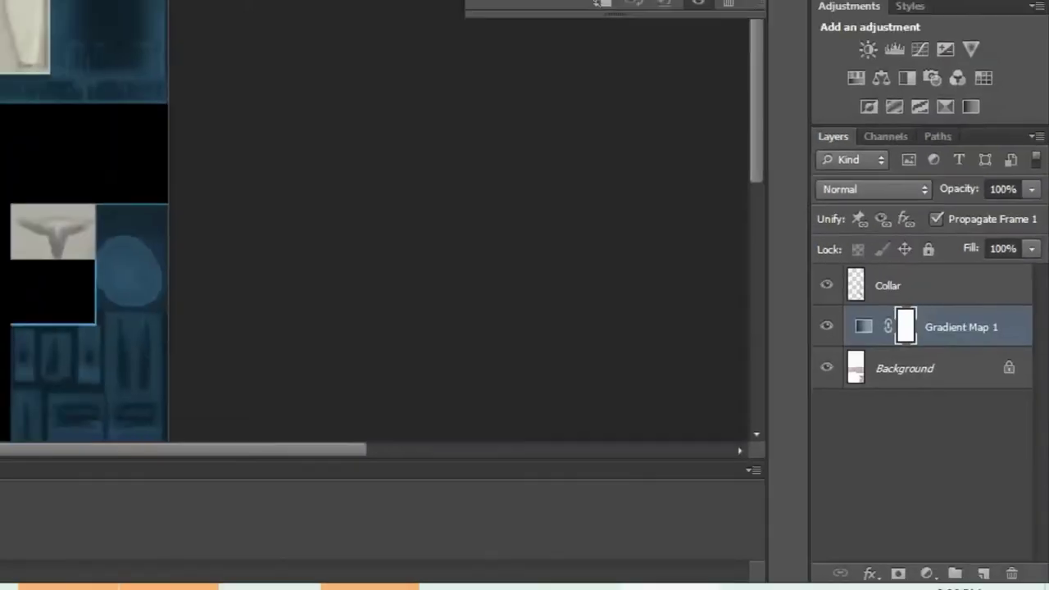
left_click(786, 120)
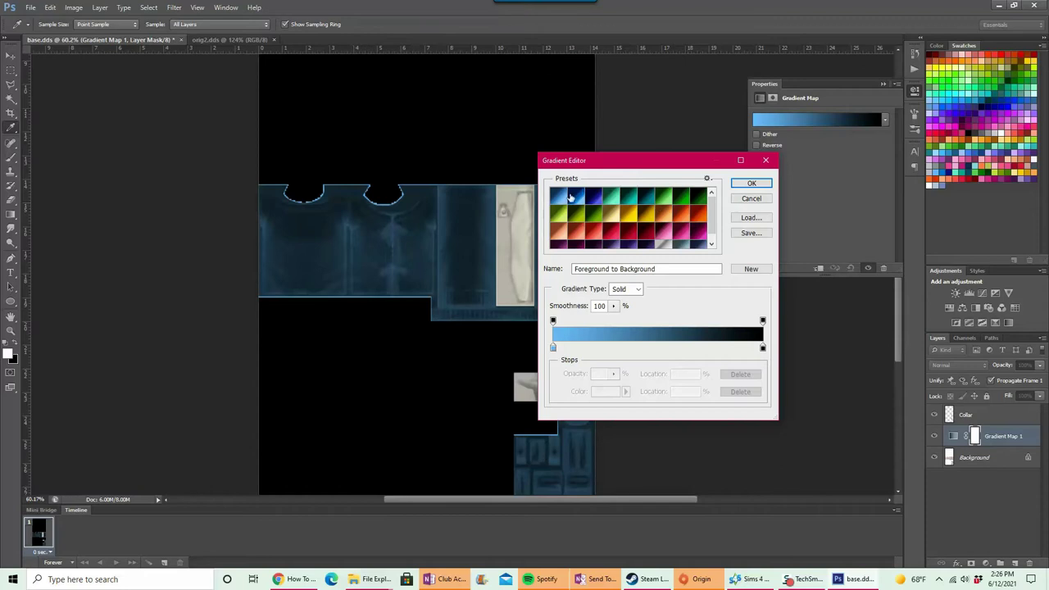
left_click(557, 198)
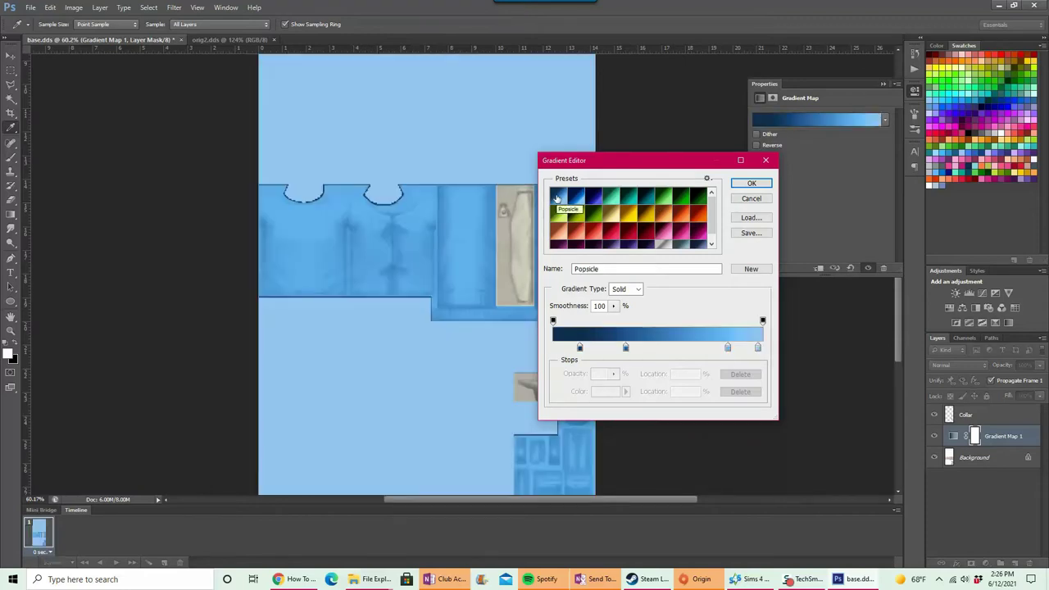
left_click(750, 184)
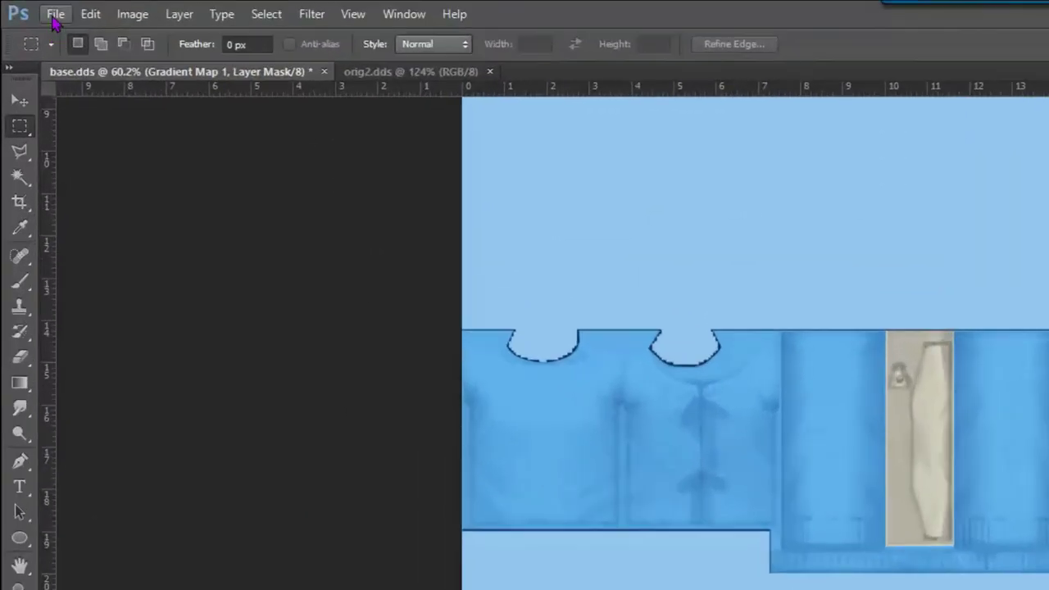
- Start saving the light blue base texture under a new name and browse the frequent folders for the Recoloring Workstation folder
left_click(30, 7)
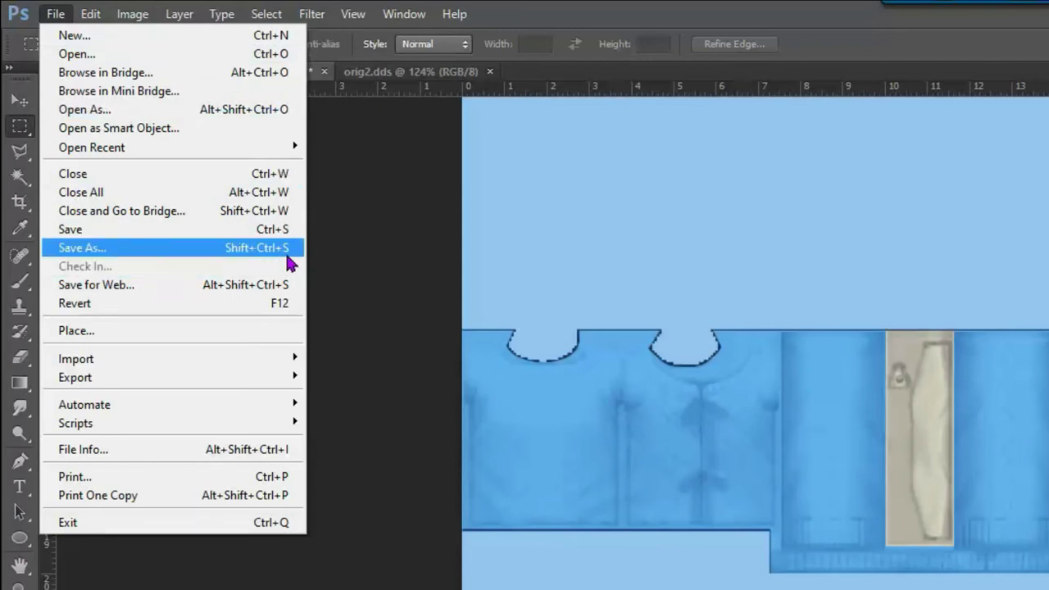
key("shift+ctrl+s")
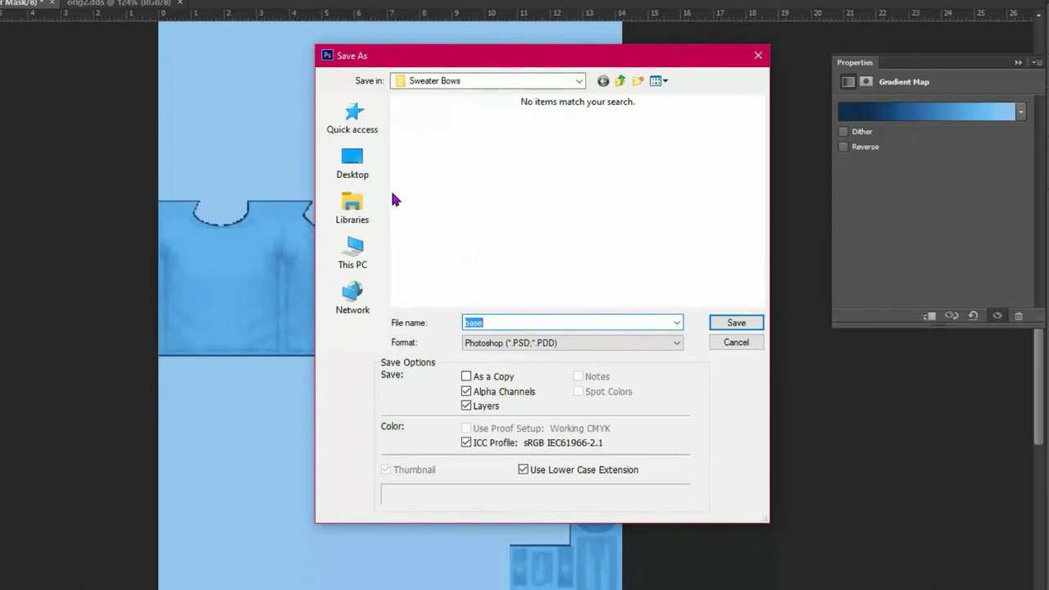
left_click(368, 132)
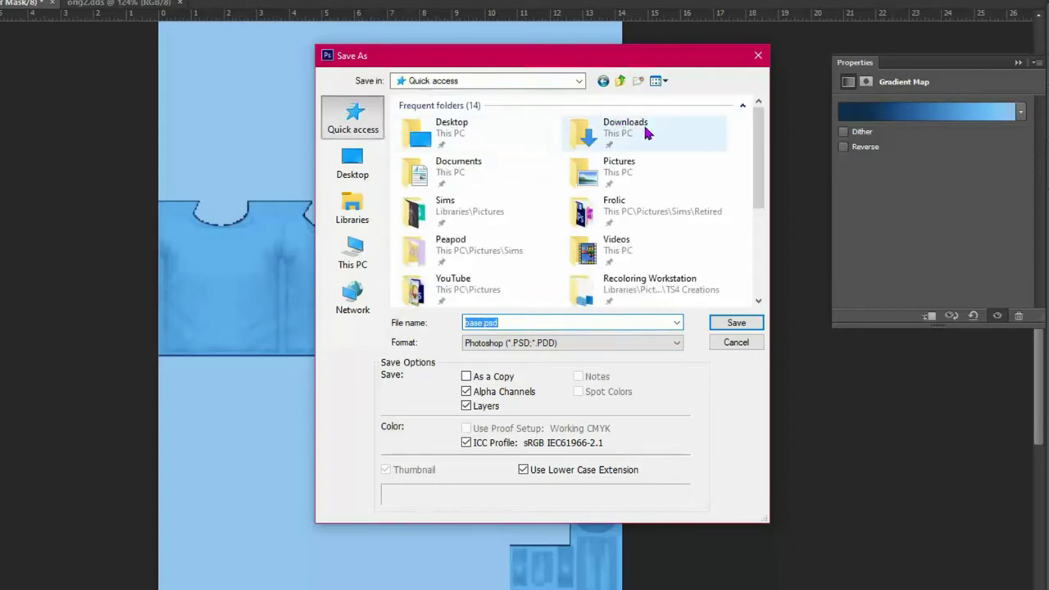
scroll(715, 255, "down", 2)
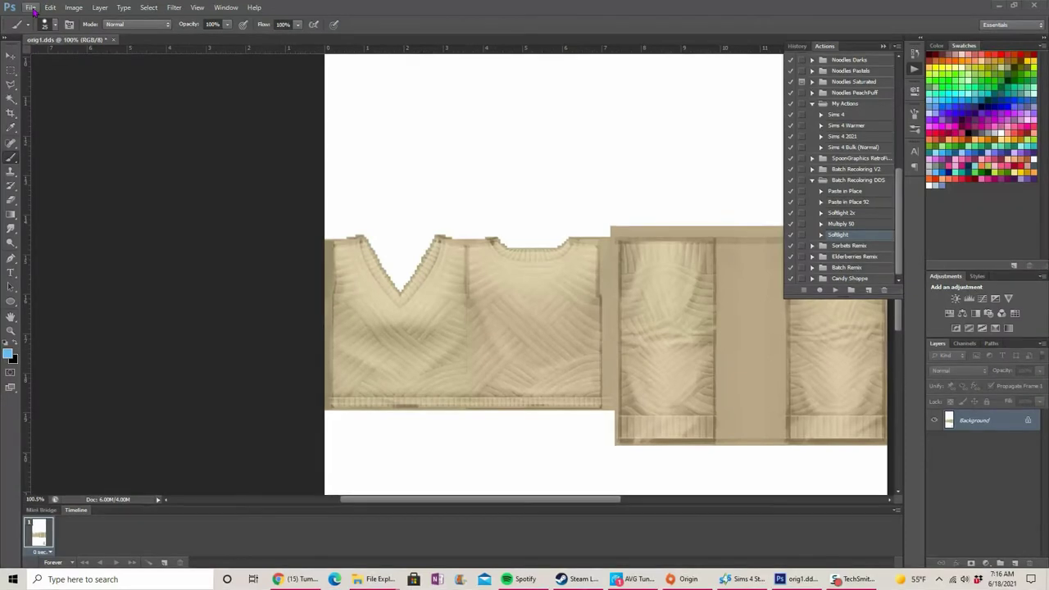
- Save the beige knit sweater texture as orig1.dds in the Recoloring Workstation folder
left_click(30, 8)
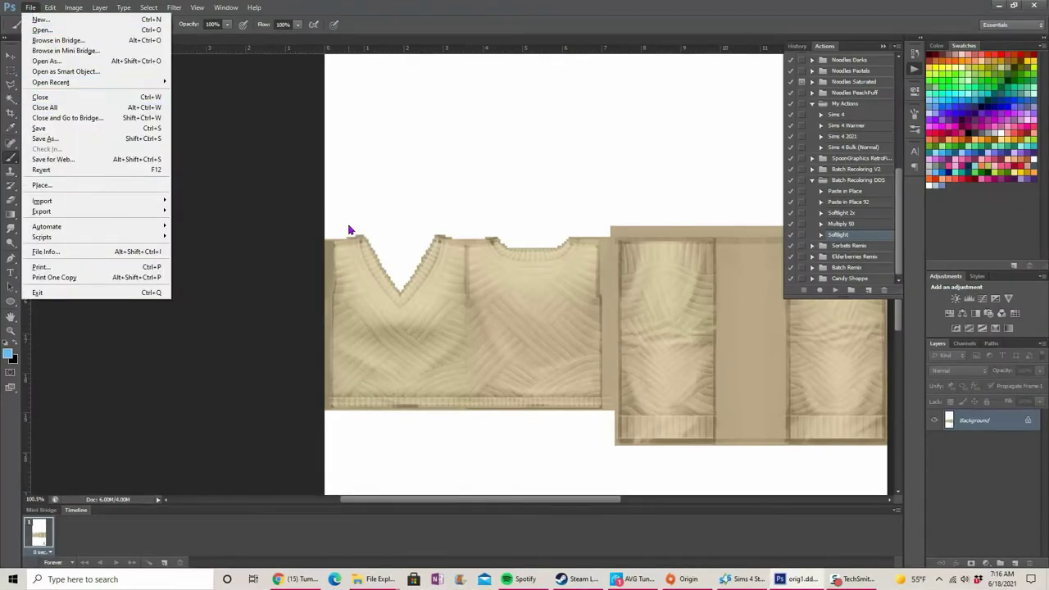
left_click(53, 142)
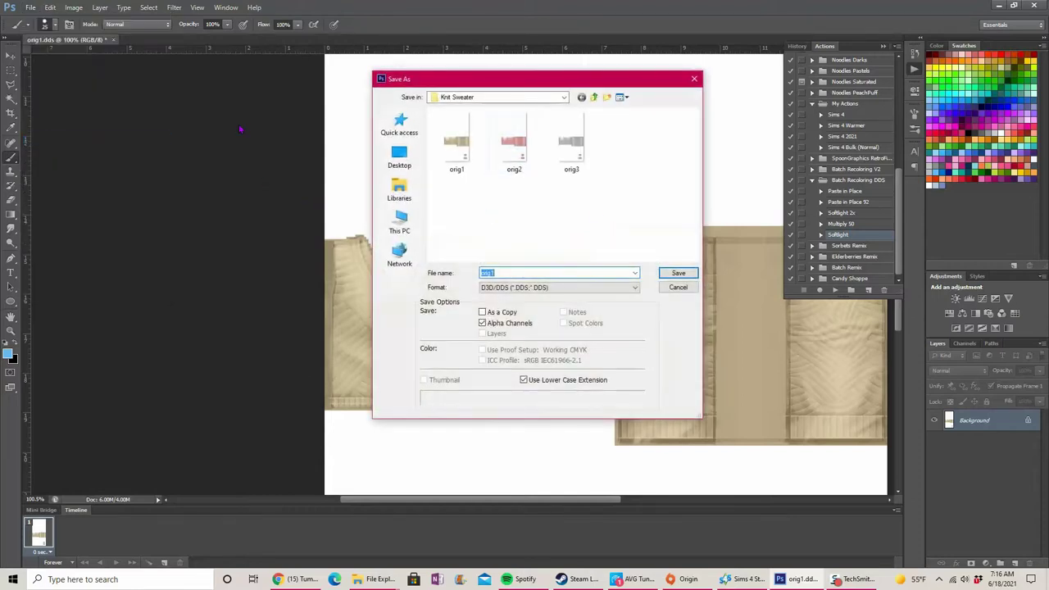
left_click(410, 123)
double_click(616, 246)
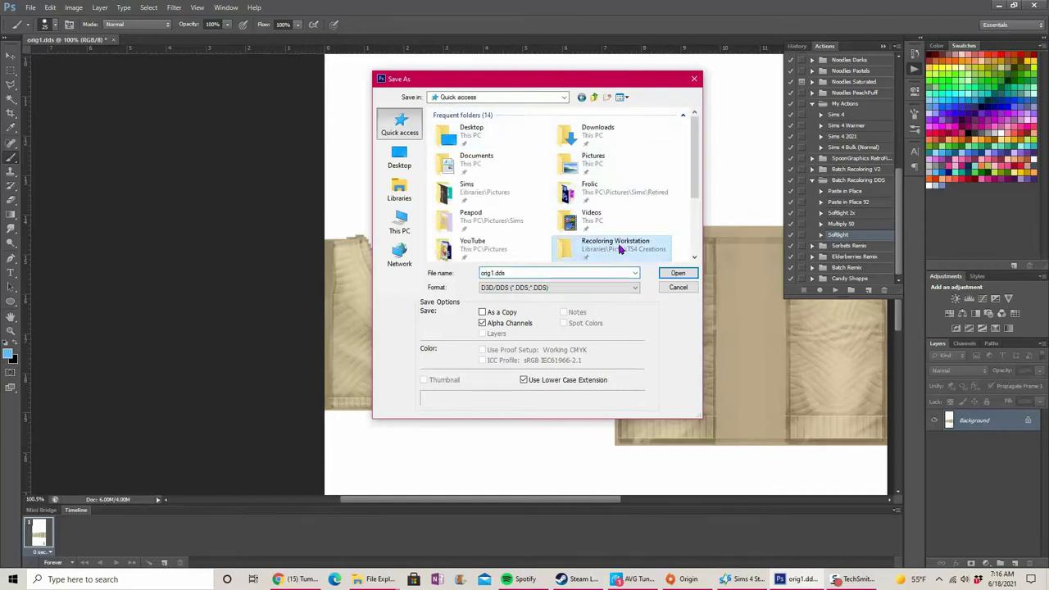
double_click(538, 274)
left_click(568, 272)
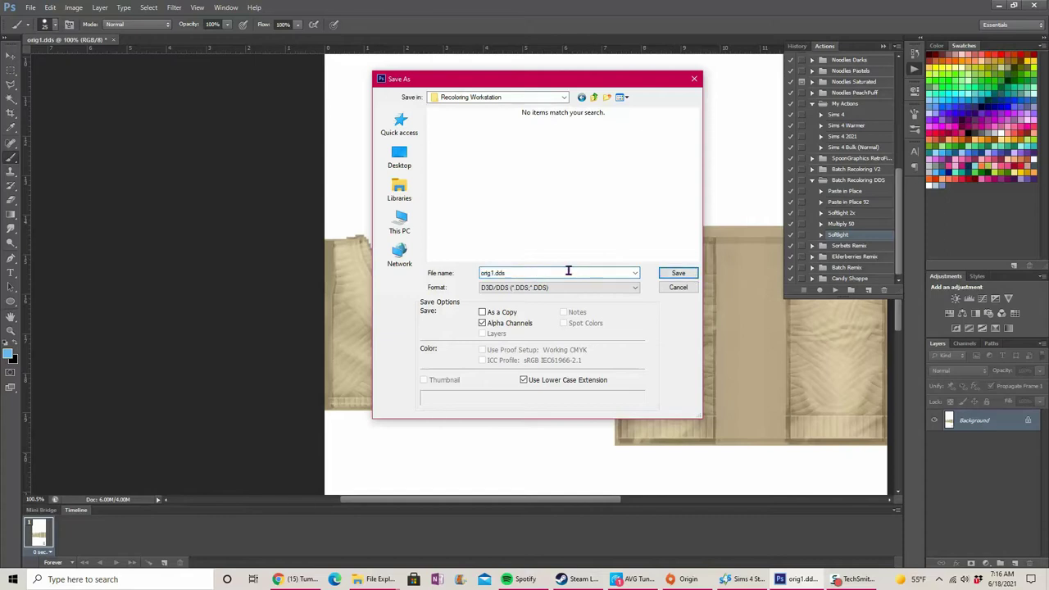
left_click(675, 273)
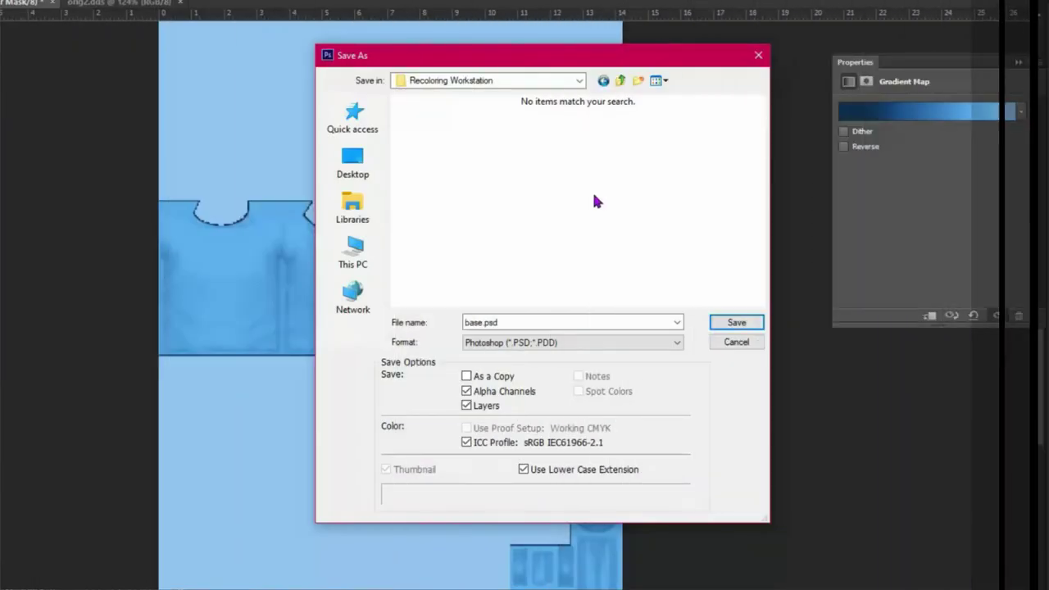
- Save the light blue base texture in D3D/DDS format under the name 1, using DXT5 interpolated alpha with generated MIP maps
left_click(510, 341)
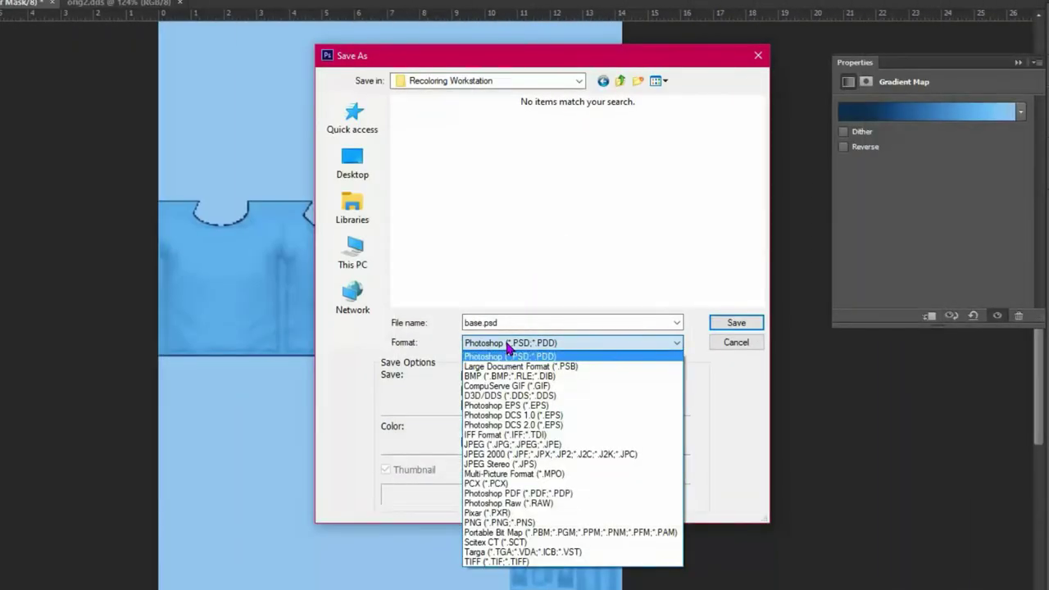
left_click(508, 395)
double_click(522, 324)
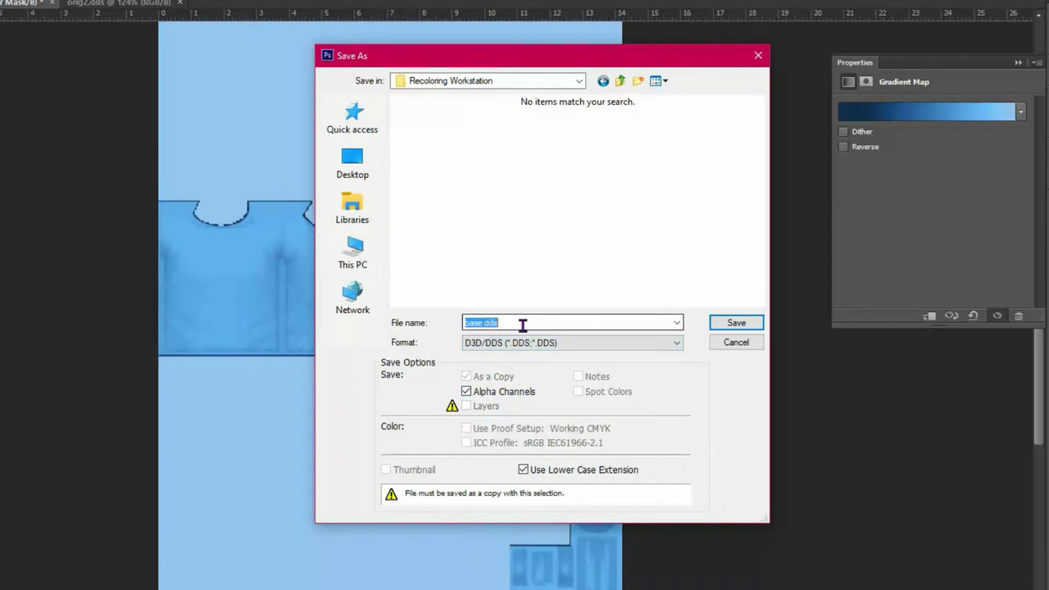
type("1")
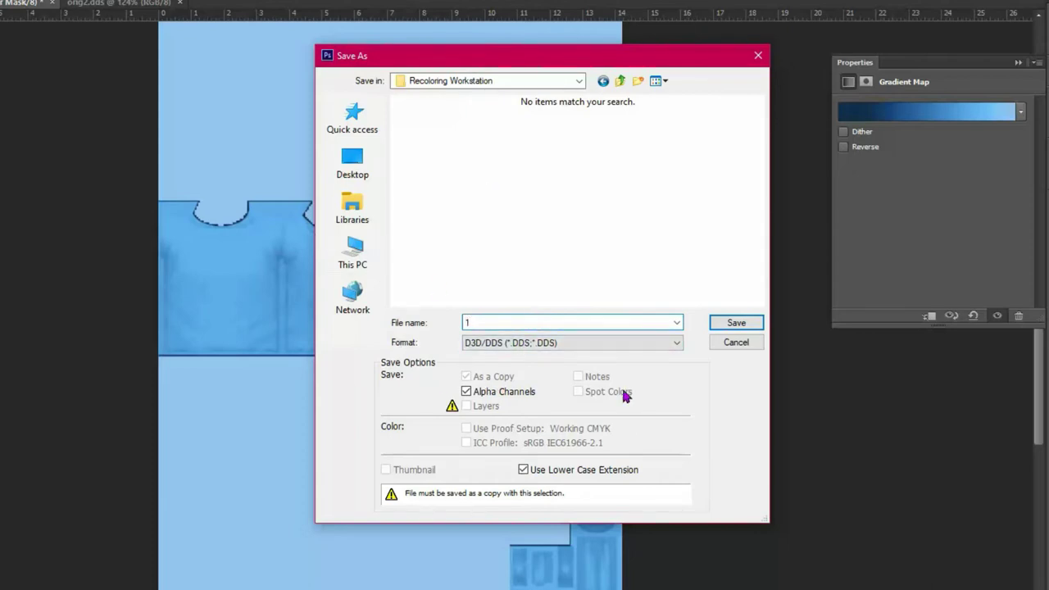
left_click(737, 322)
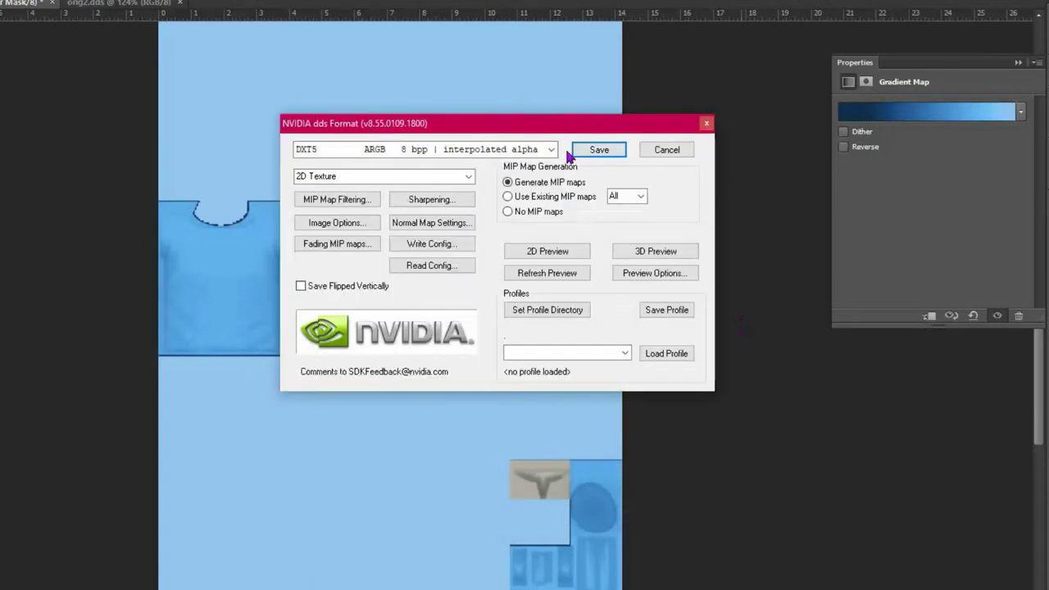
left_click(597, 151)
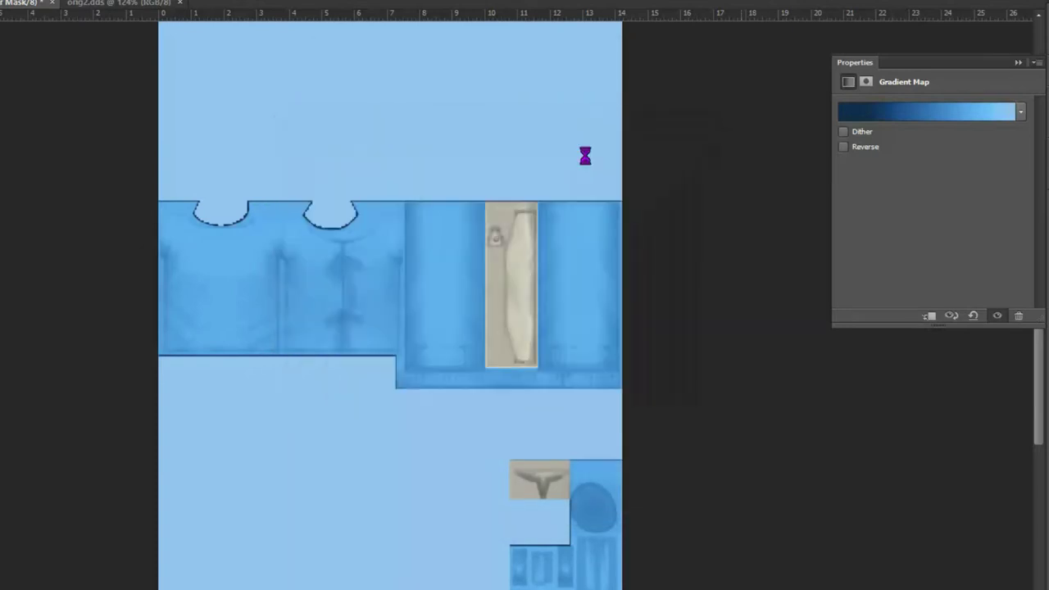
- Switch the gradient map to the second preset, the brighter blue gradient beside Popsicle
left_click(906, 122)
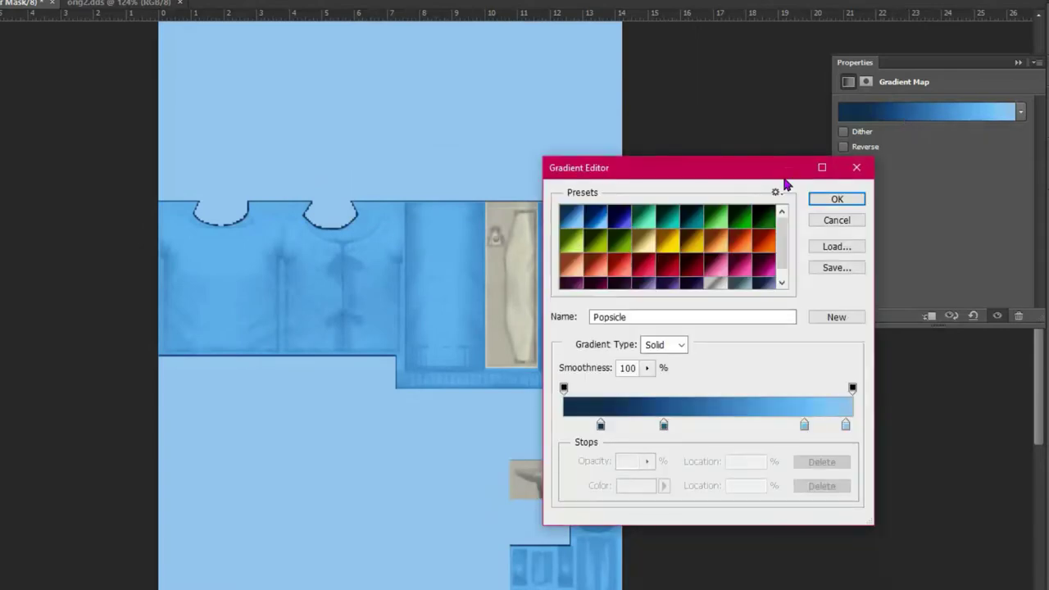
left_click(602, 222)
left_click(852, 201)
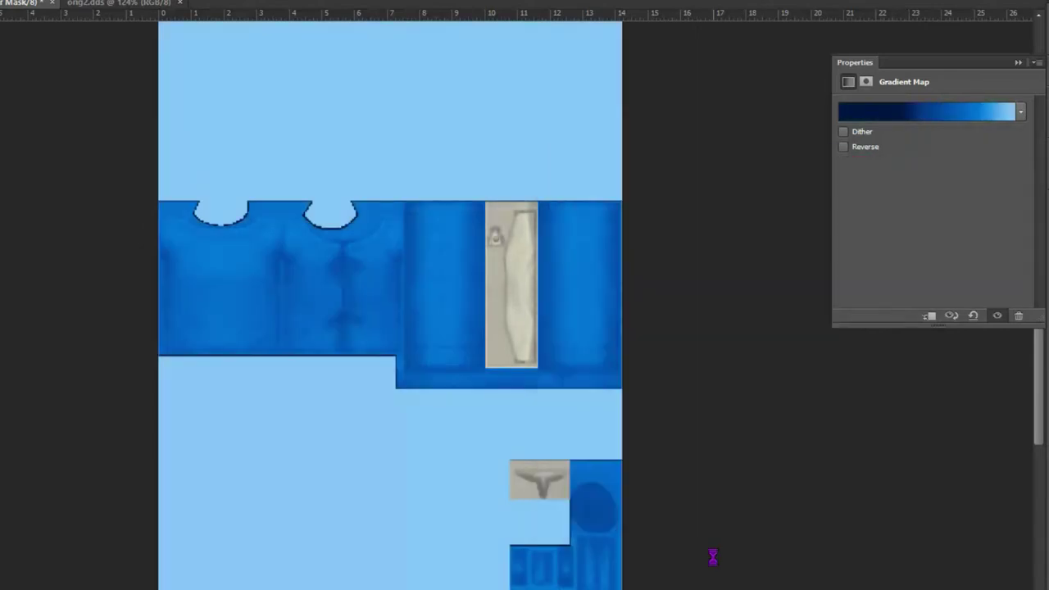
- Save the bright blue texture in D3D/DDS format under the name 2 in the Recoloring Workstation folder
key("ctrl+shift+s")
left_click(518, 344)
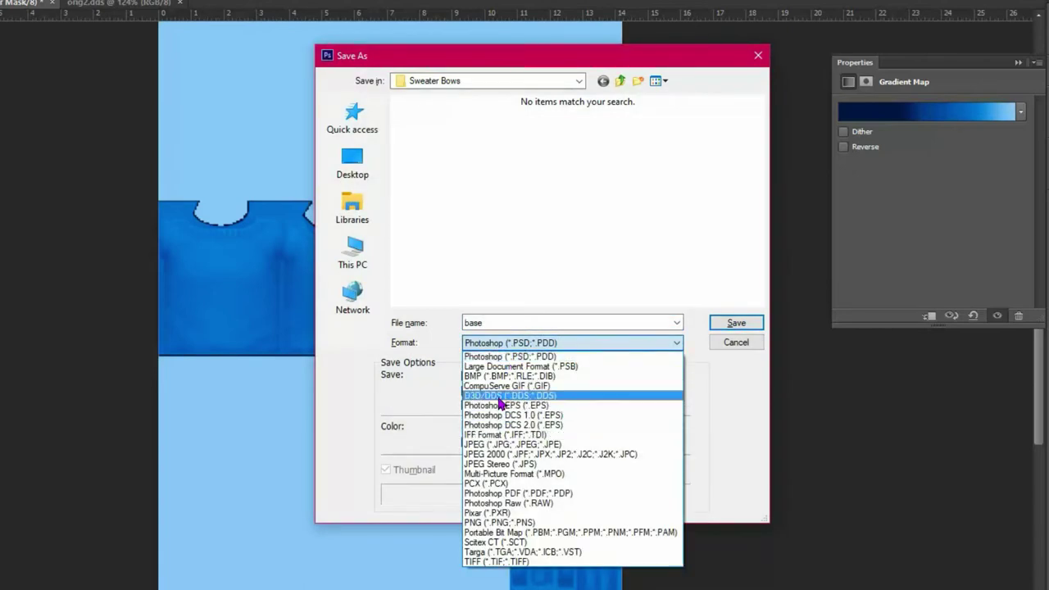
left_click(498, 397)
left_click(347, 121)
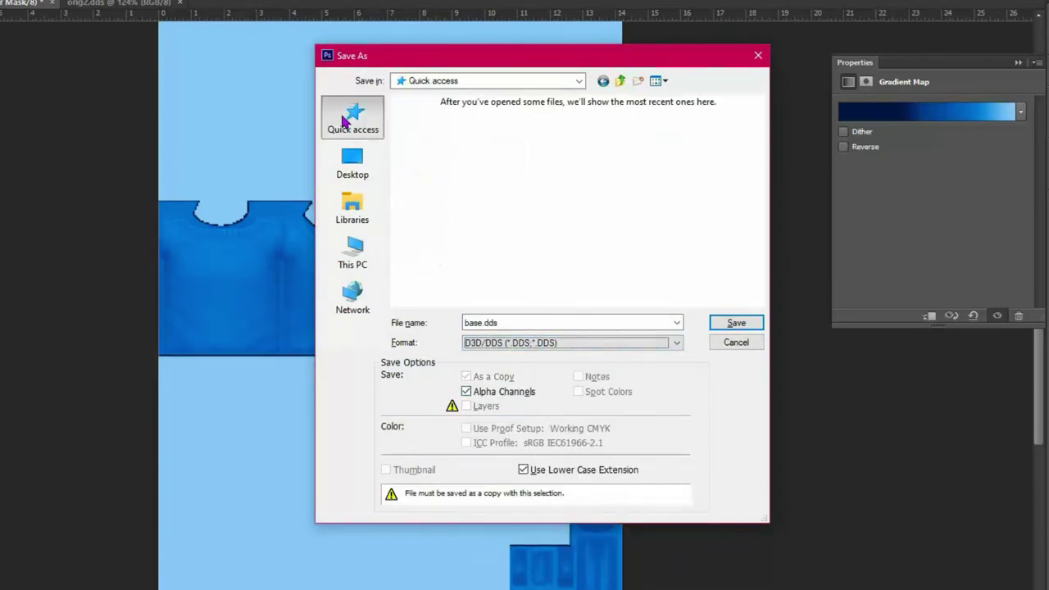
double_click(662, 286)
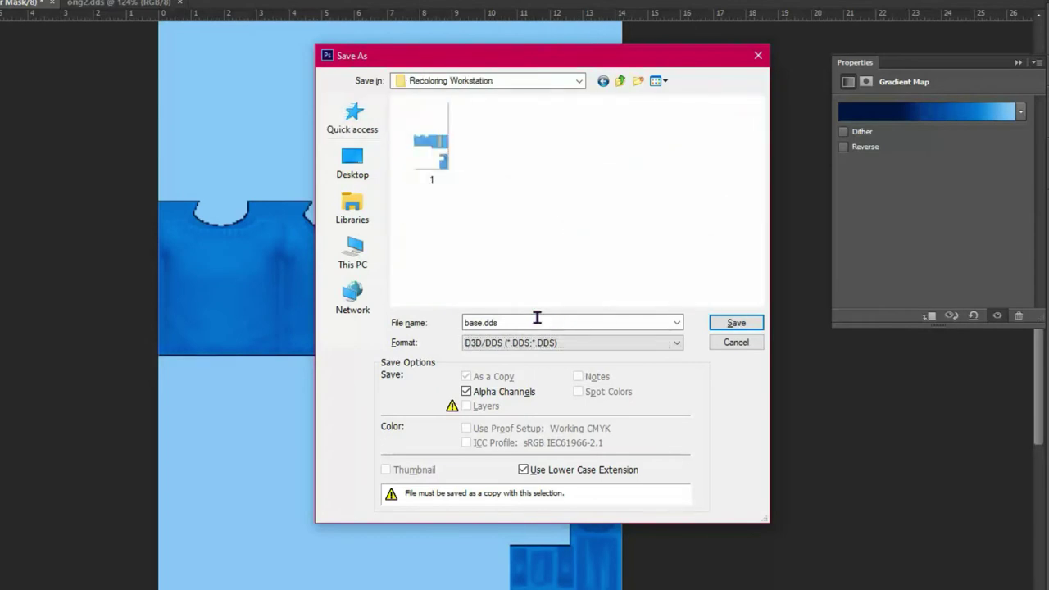
type("2")
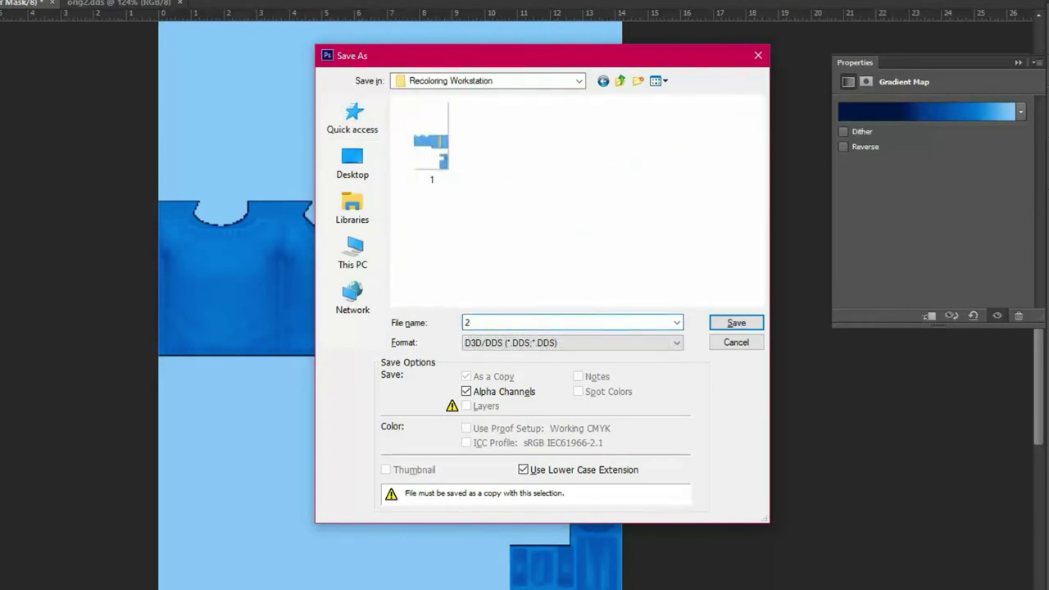
key("Return")
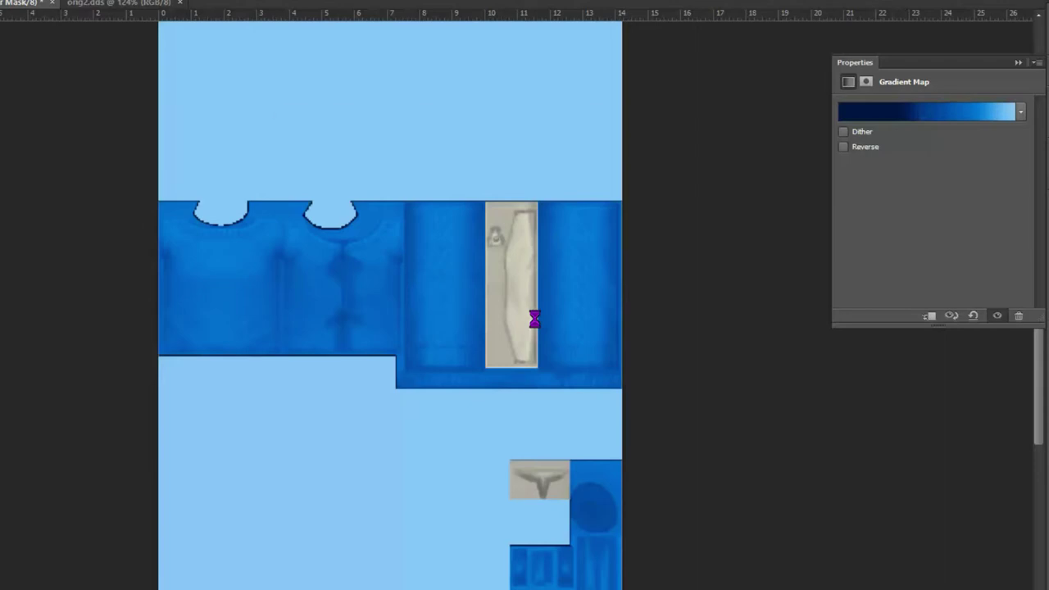
left_click(601, 148)
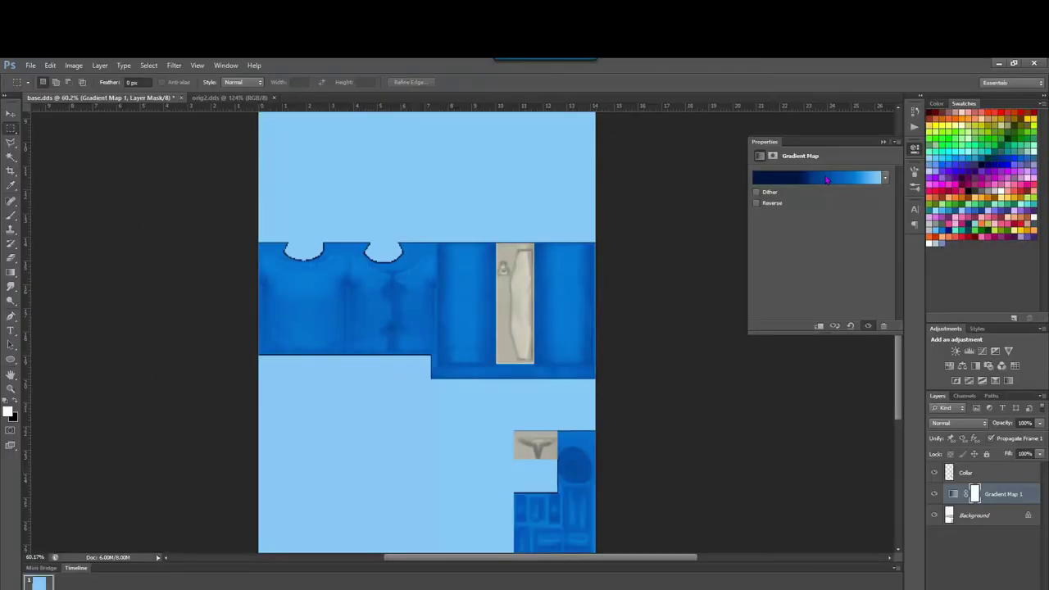
- Switch the gradient map to the dark blue Jellybean preset
left_click(827, 179)
left_click(592, 259)
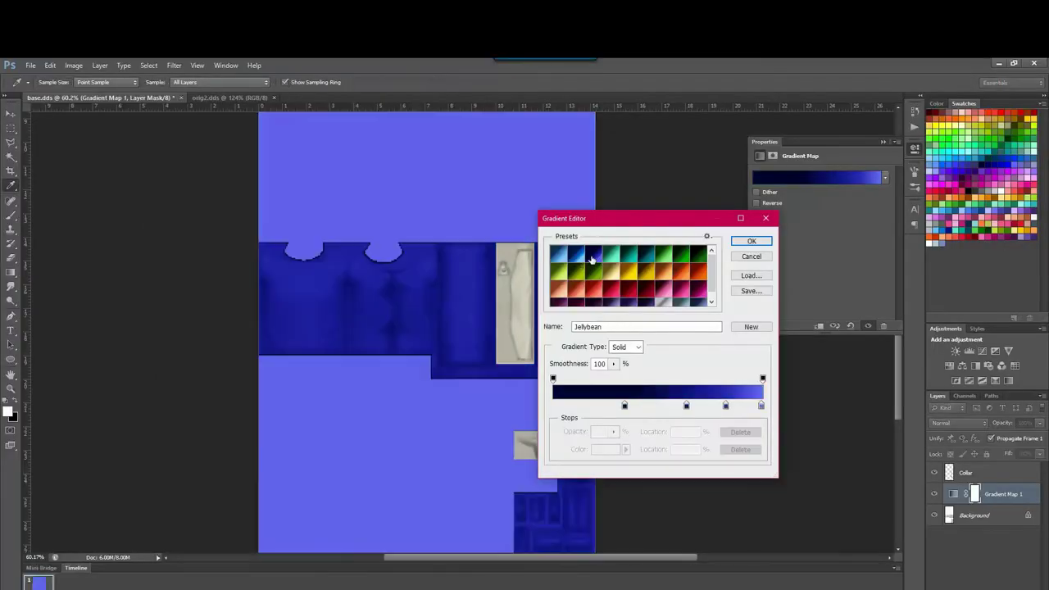
key("Return")
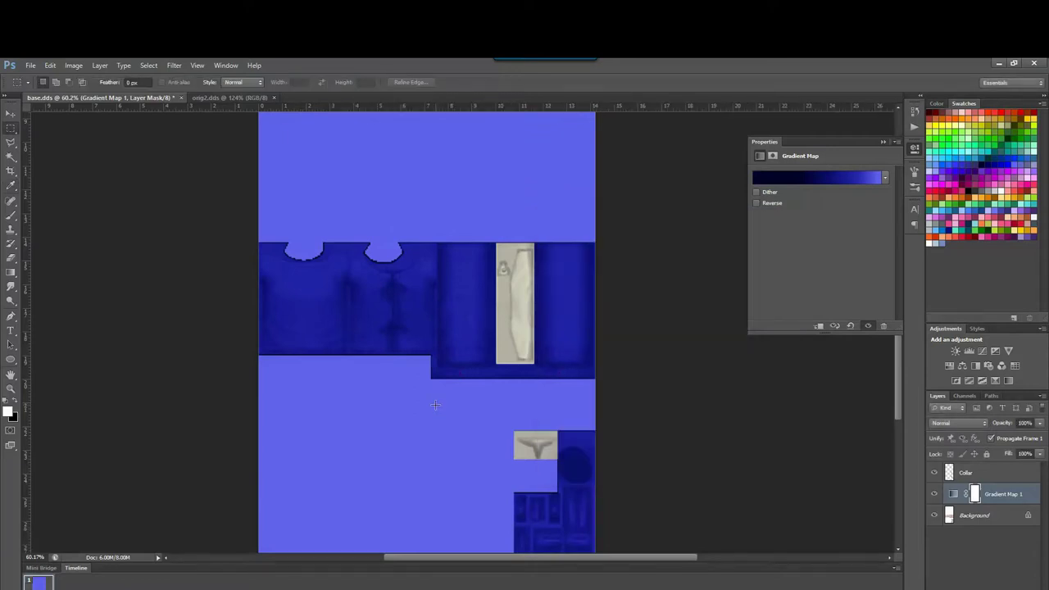
- Save the dark blue texture in D3D/DDS format as 3 in Recoloring Workstation, using DXT5 interpolated alpha with generated MIP maps
key("ctrl+shift+s")
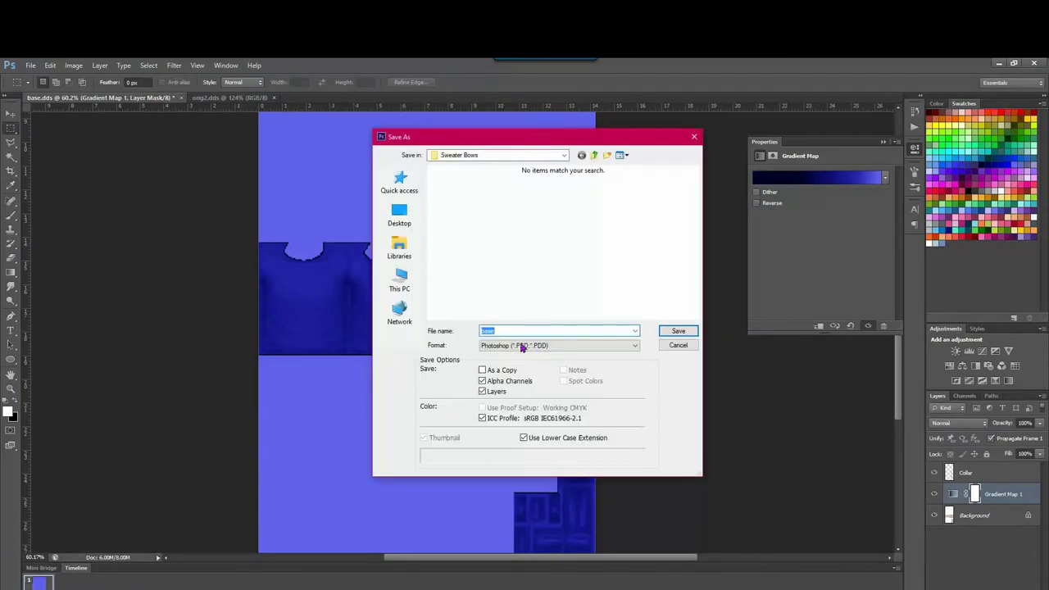
left_click(516, 345)
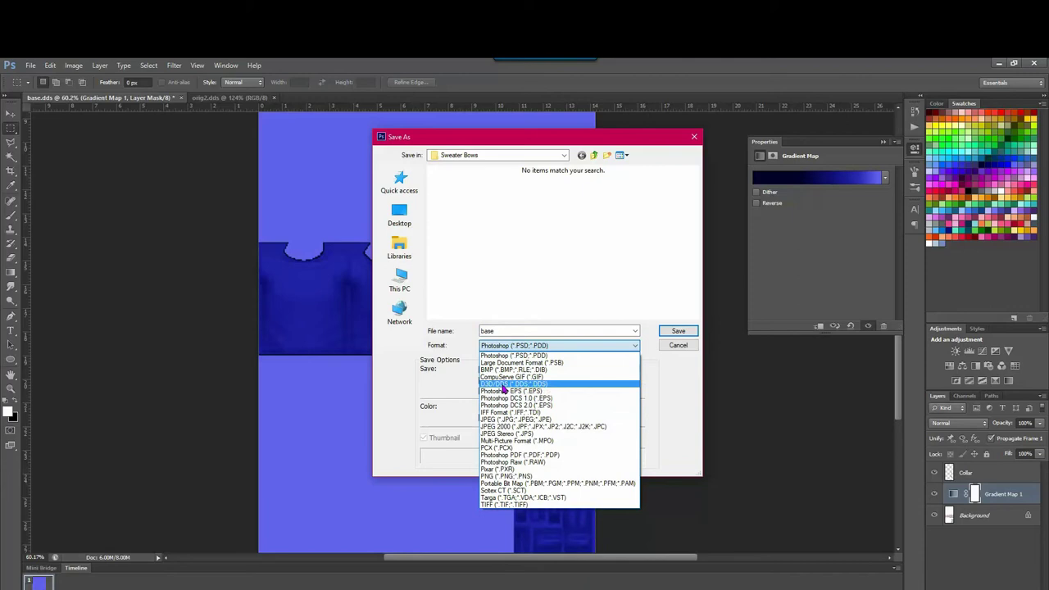
left_click(525, 382)
left_click(399, 184)
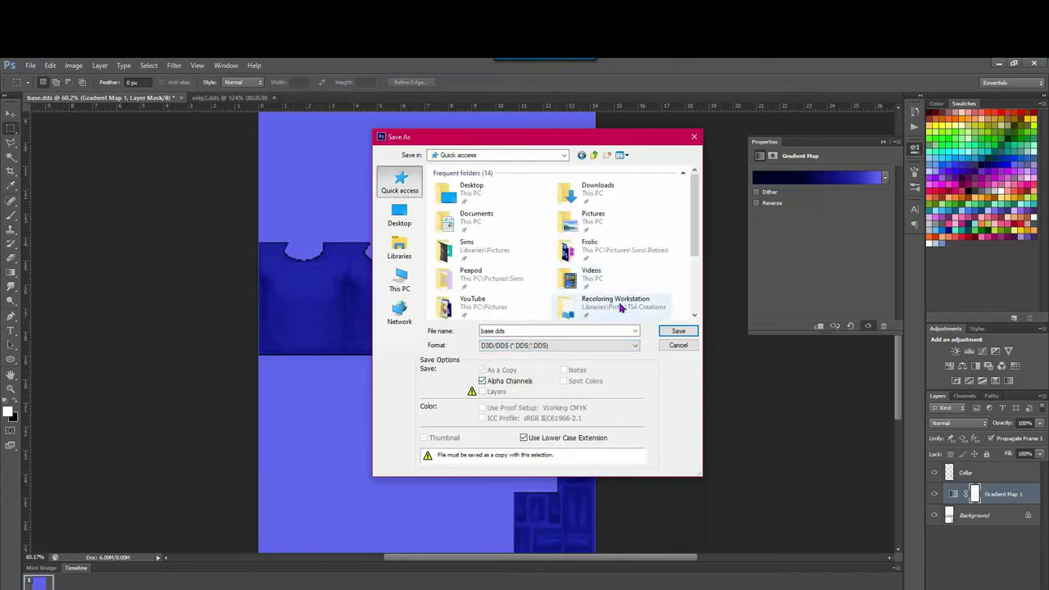
double_click(620, 303)
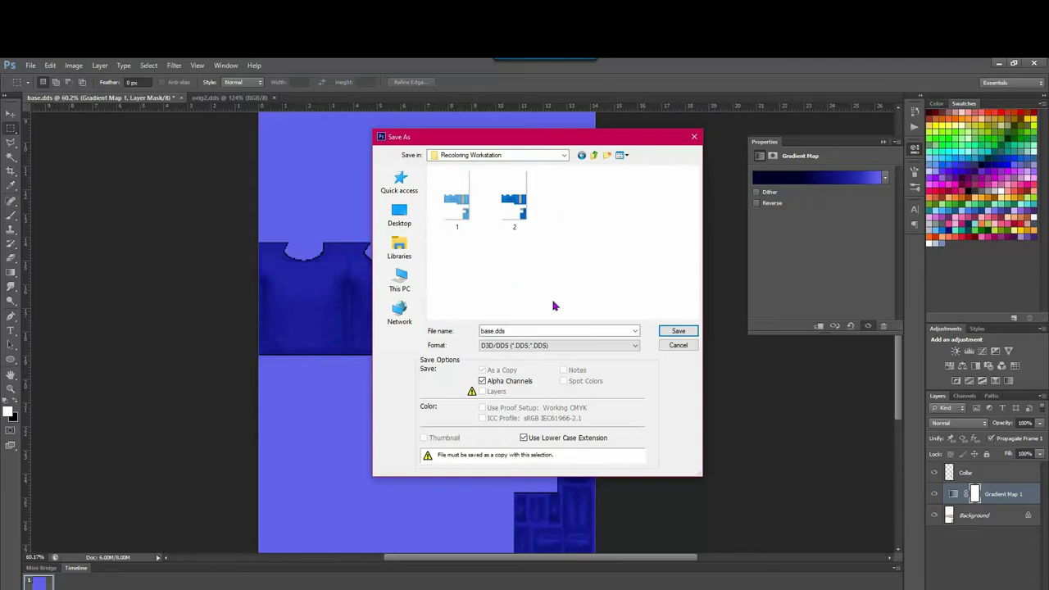
double_click(575, 330)
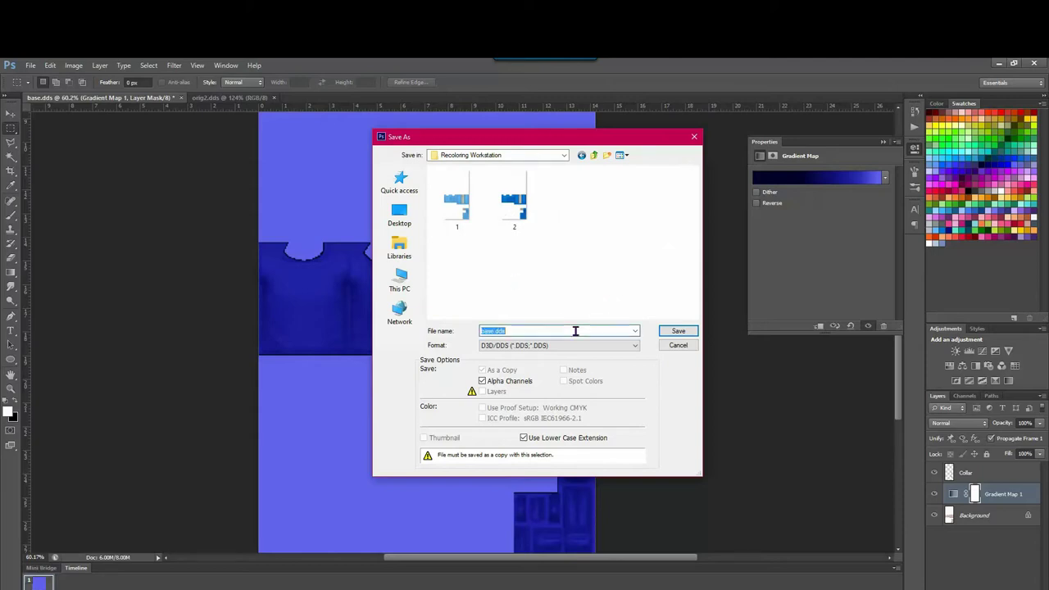
type("3")
key("Return")
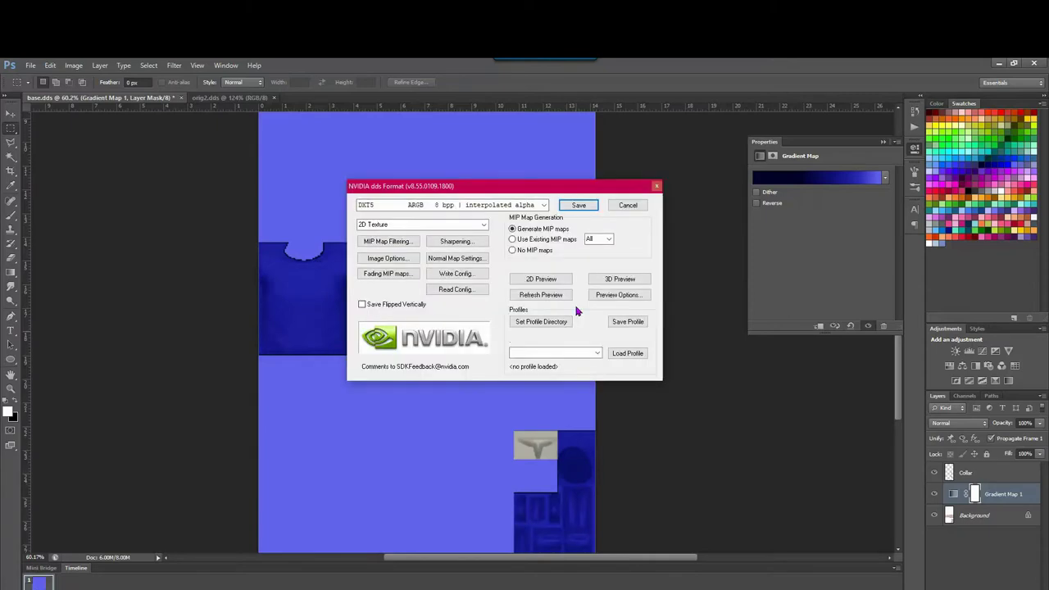
left_click(574, 206)
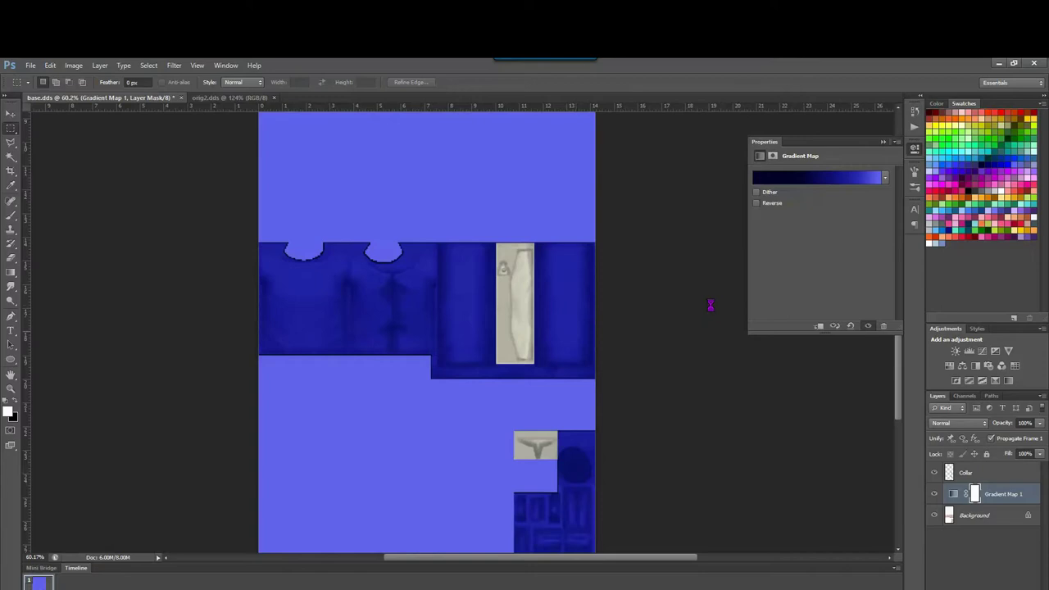
- Switch the gradient map to the mint green Spearmint Gum preset
left_click(813, 183)
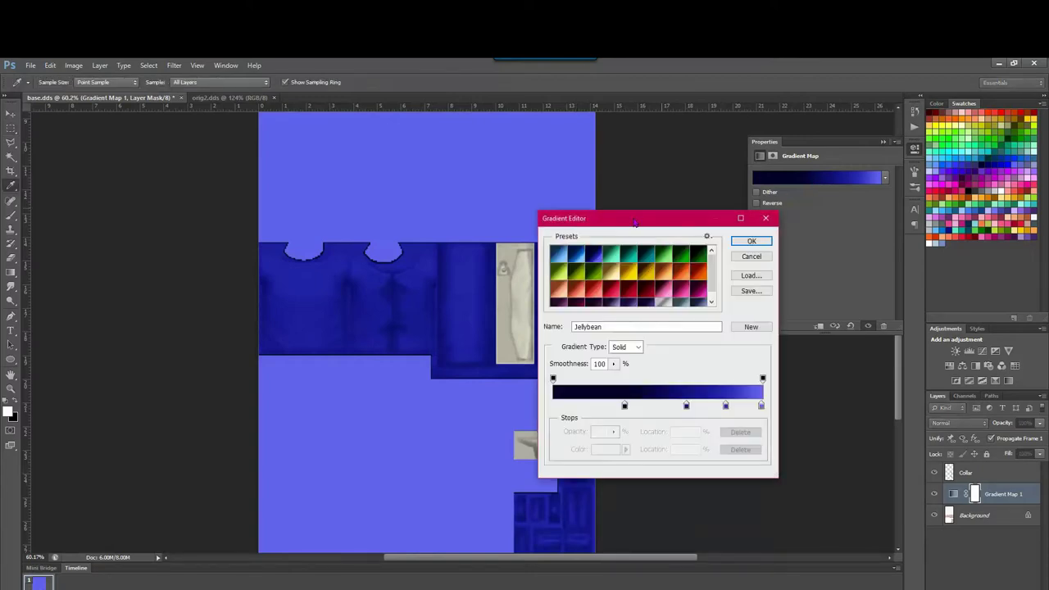
left_click(607, 260)
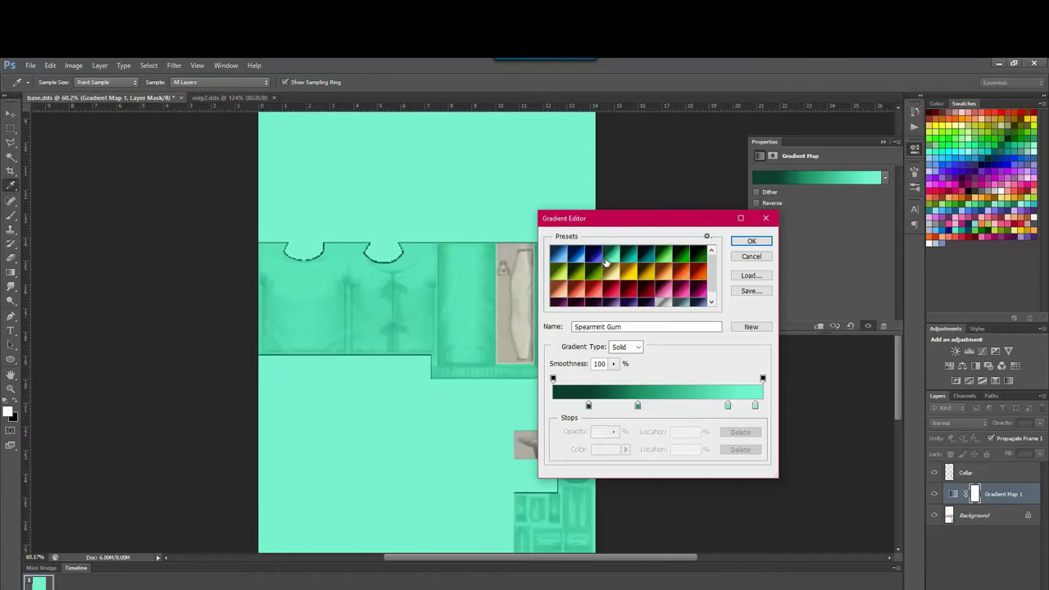
left_click(745, 243)
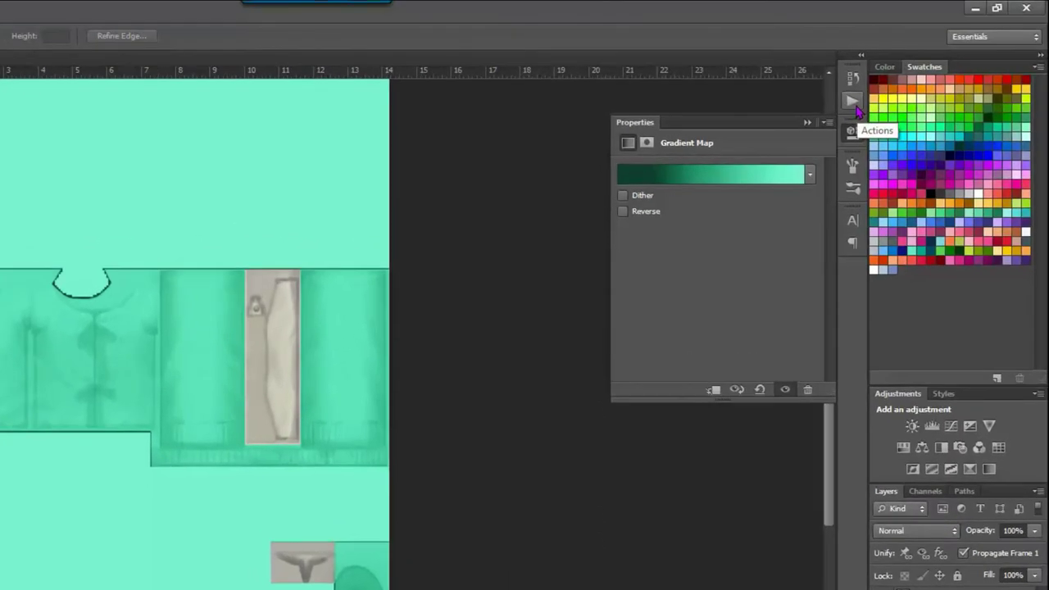
- Stop recording the Tutorial action and collapse its list of recorded steps
left_click(851, 102)
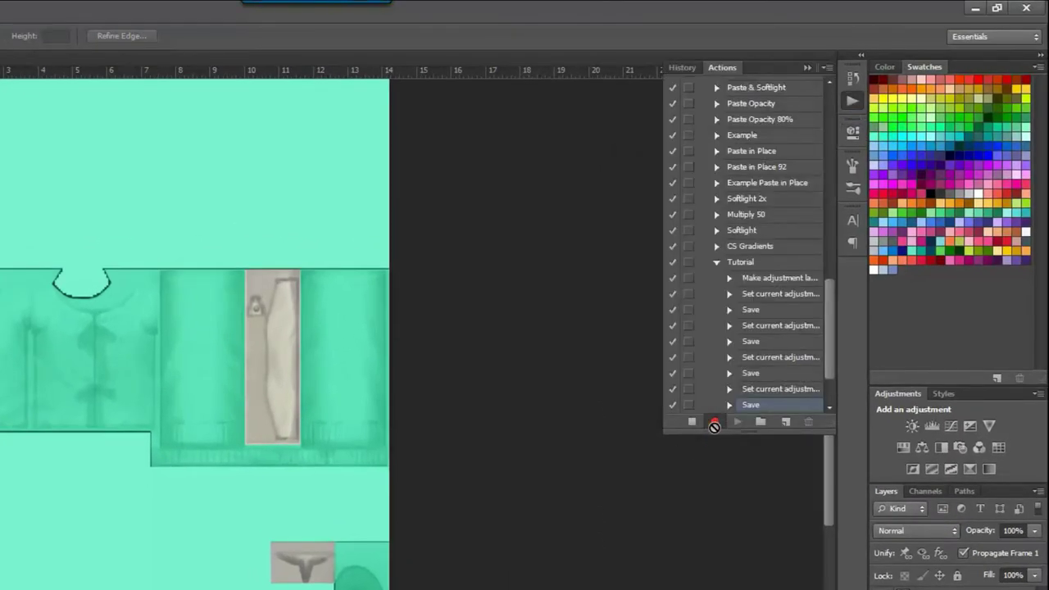
left_click(688, 423)
left_click(716, 264)
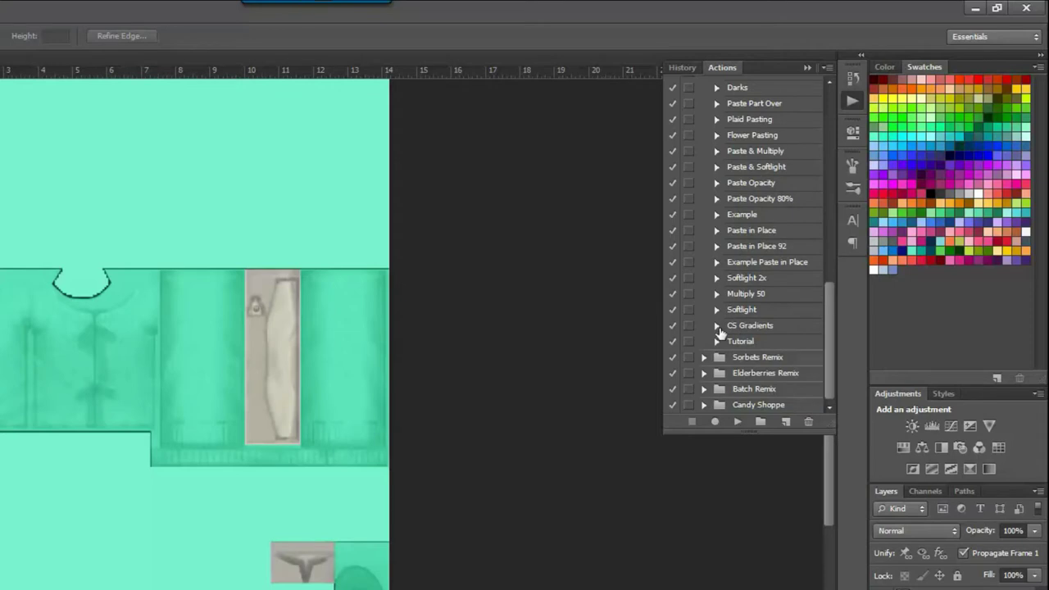
- Review the recorded steps of the CS Gradients action and run it on the pink base sweater texture
left_click(716, 325)
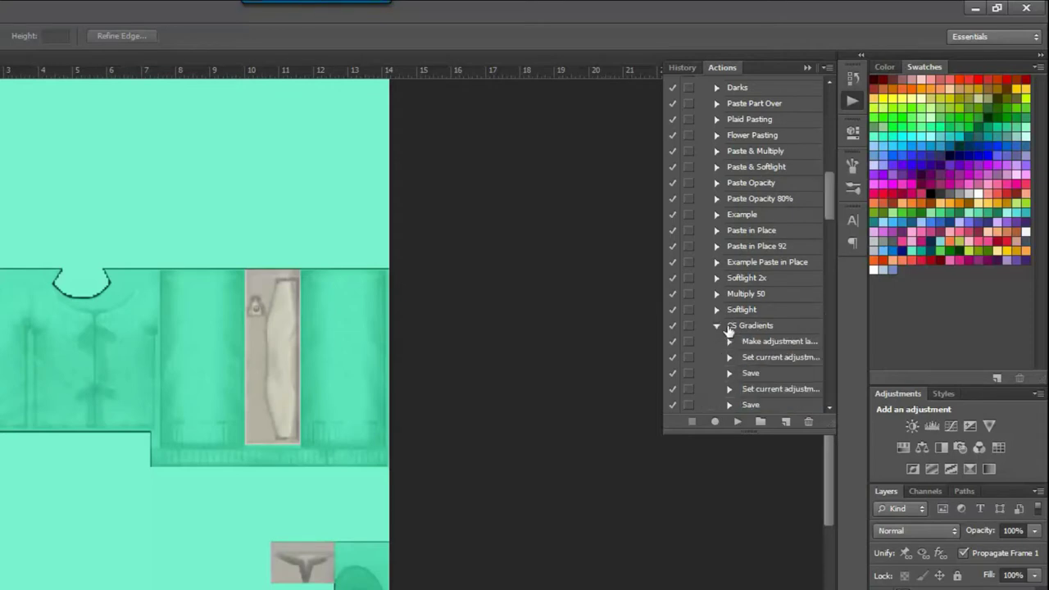
scroll(783, 324, "down", 5)
scroll(780, 331, "down", 5)
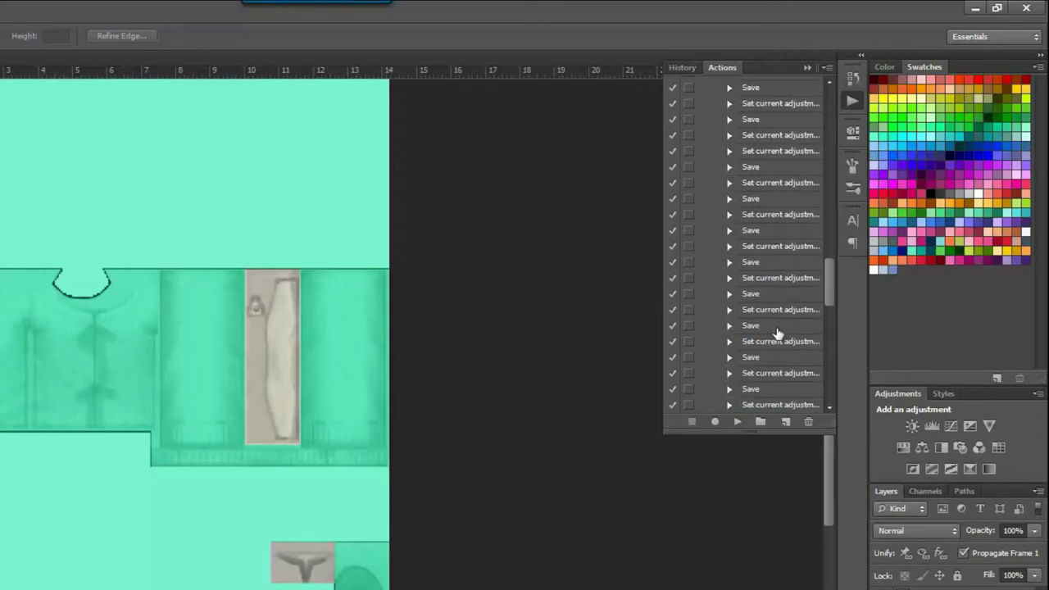
scroll(830, 319, "up", 10)
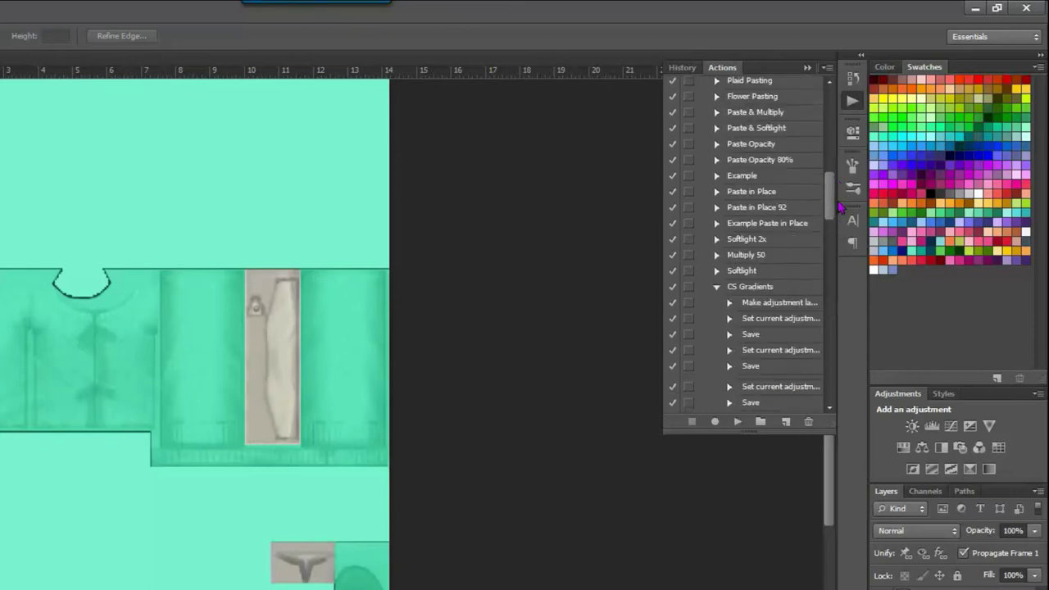
left_click(721, 274)
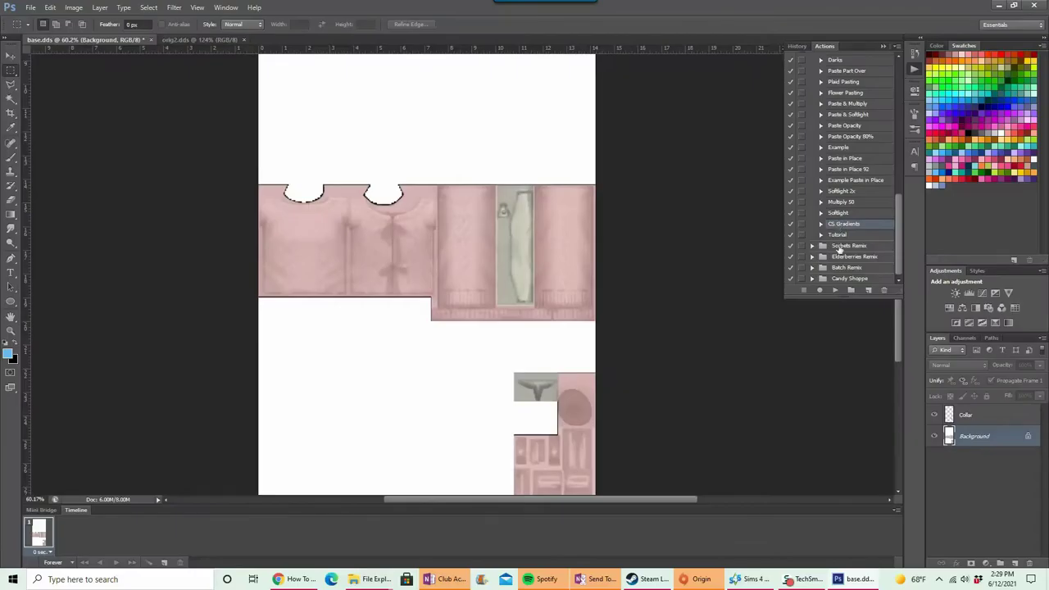
left_click(835, 290)
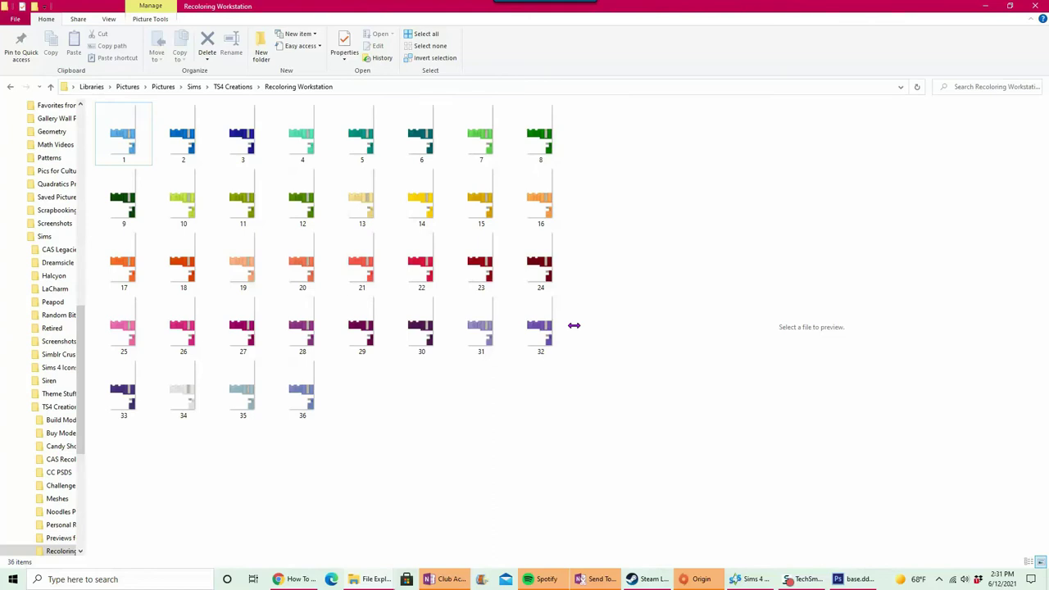
- Paste all the numbered recolor files from the Recoloring Workstation folder into the Sweater Bows folder
left_click_drag(532, 451, 120, 148)
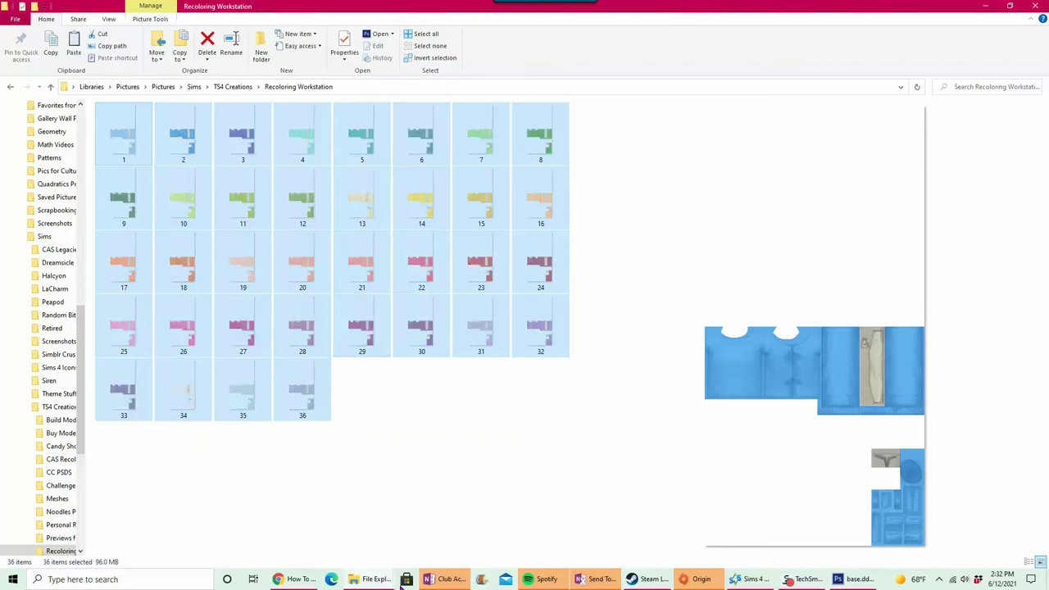
left_click(392, 581)
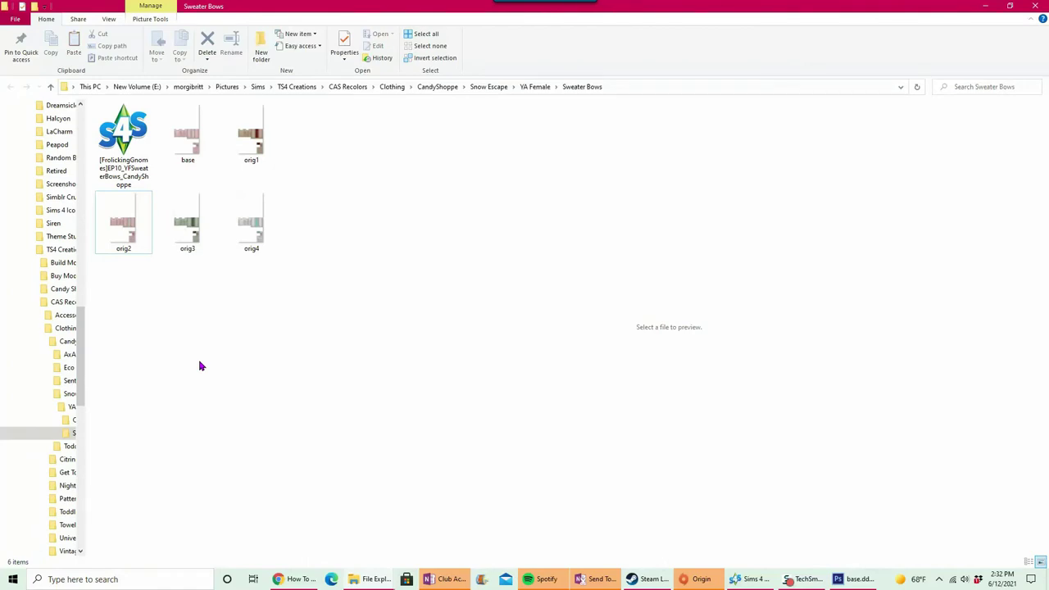
key("ctrl+v")
left_click(188, 130)
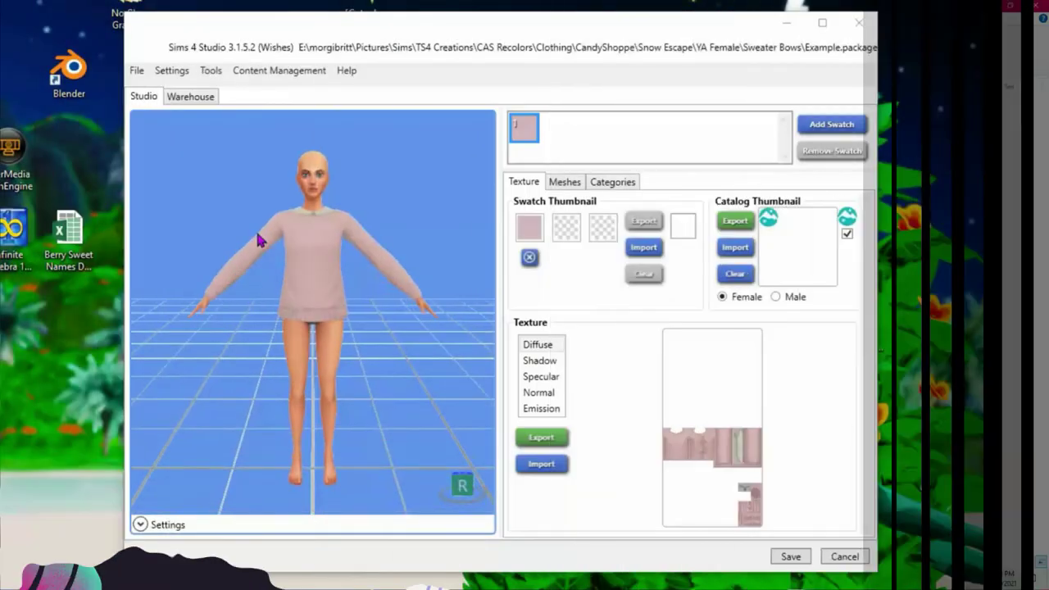
- Switch to Sims 4 Studio and examine the pink sweater up close on the model in the 3D preview
left_click(257, 239)
scroll(254, 262, "up", 5)
left_click_drag(252, 293, 276, 274)
scroll(276, 270, "up", 5)
left_click_drag(283, 196, 299, 317)
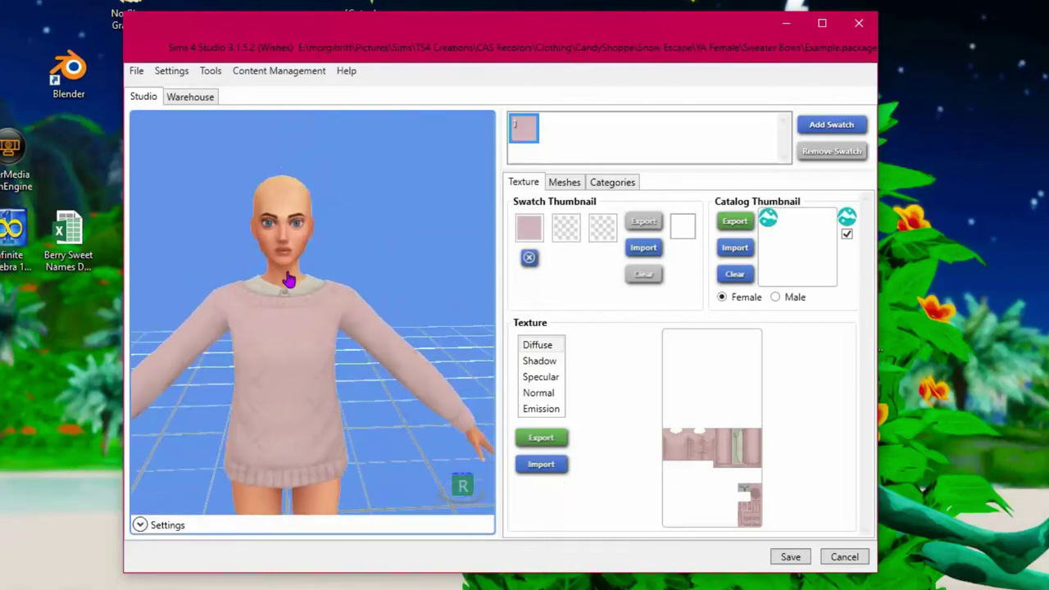
scroll(289, 280, "up", 3)
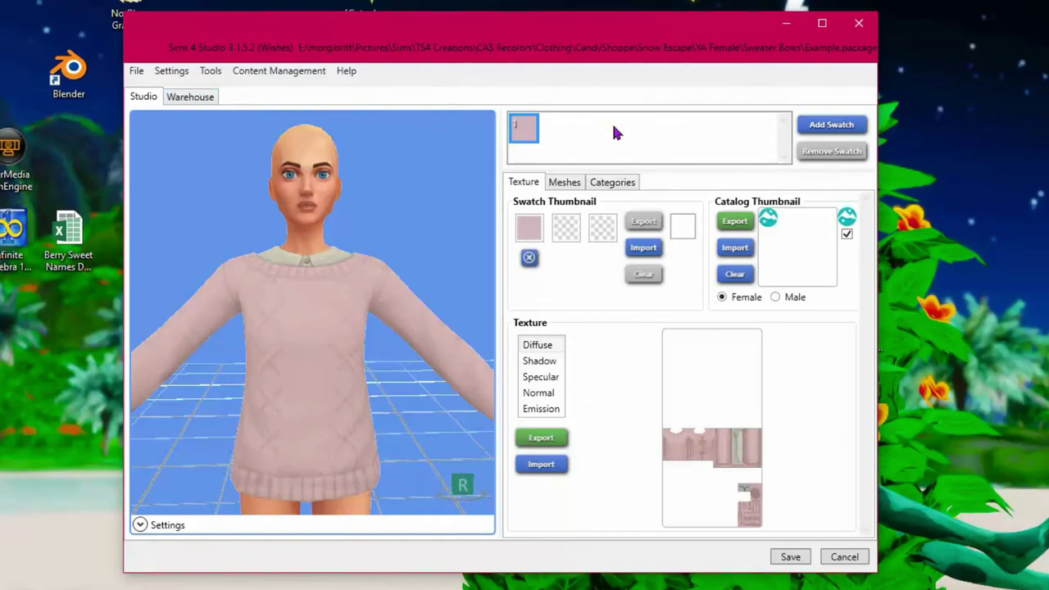
- Find the SecondaryDisplayIndex property of the CAS Part in the Warehouse data and set it to 1000
left_click(199, 98)
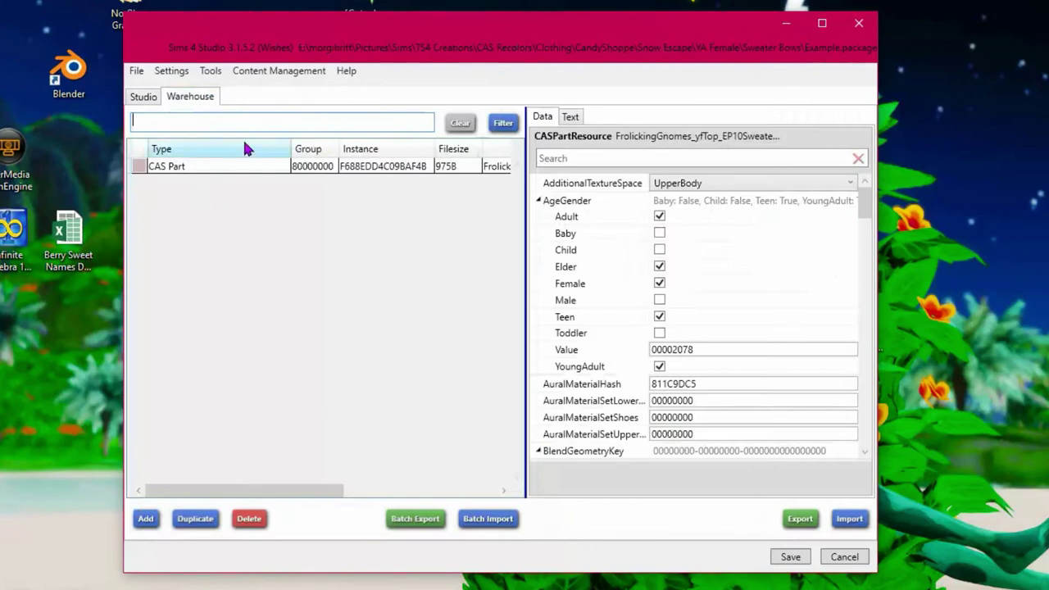
left_click(588, 158)
type("sec")
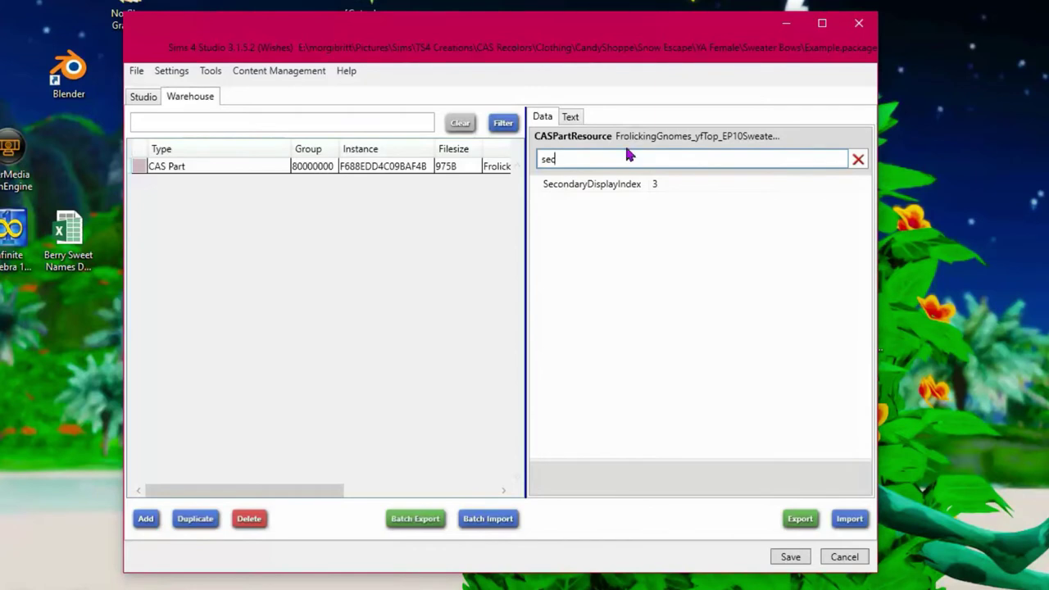
left_click(654, 182)
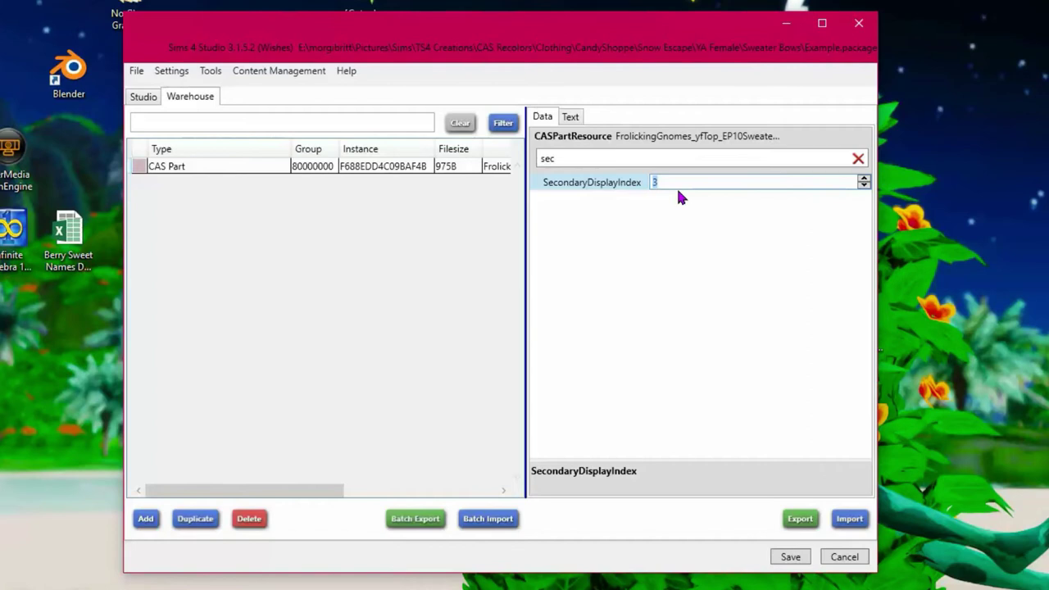
type("1000")
left_click(667, 212)
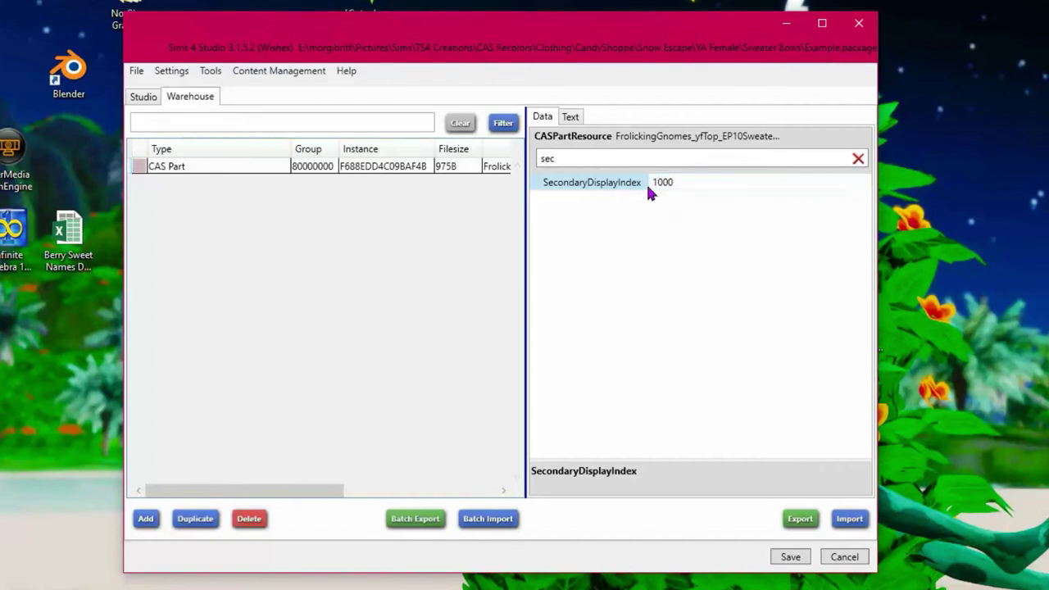
left_click(686, 185)
- Apply the Candy Shoppe - Other color palette to the package without keeping the original non-palette swatch
left_click(144, 98)
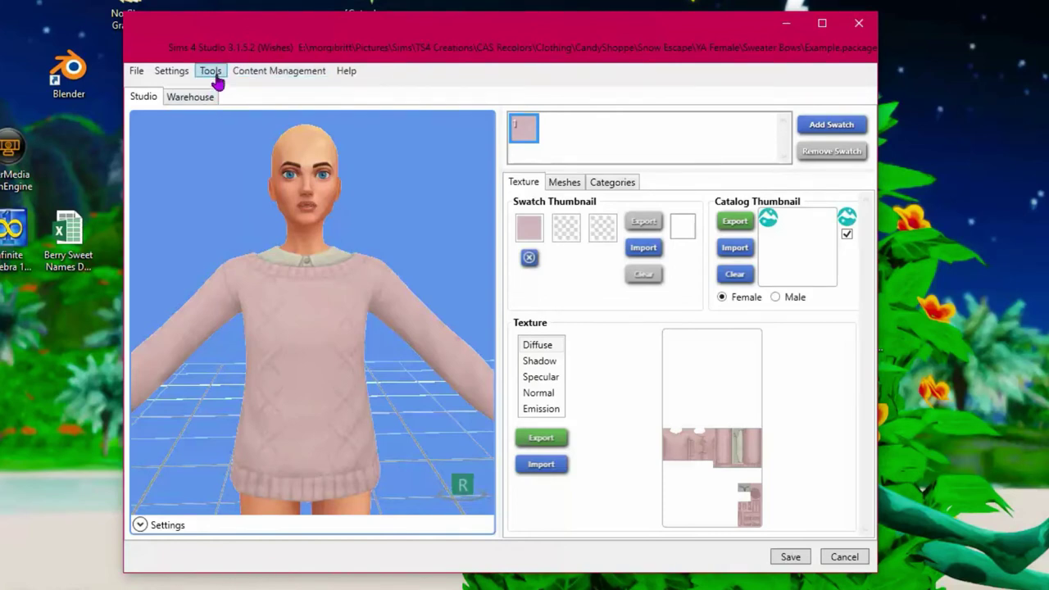
left_click(215, 75)
left_click(160, 159)
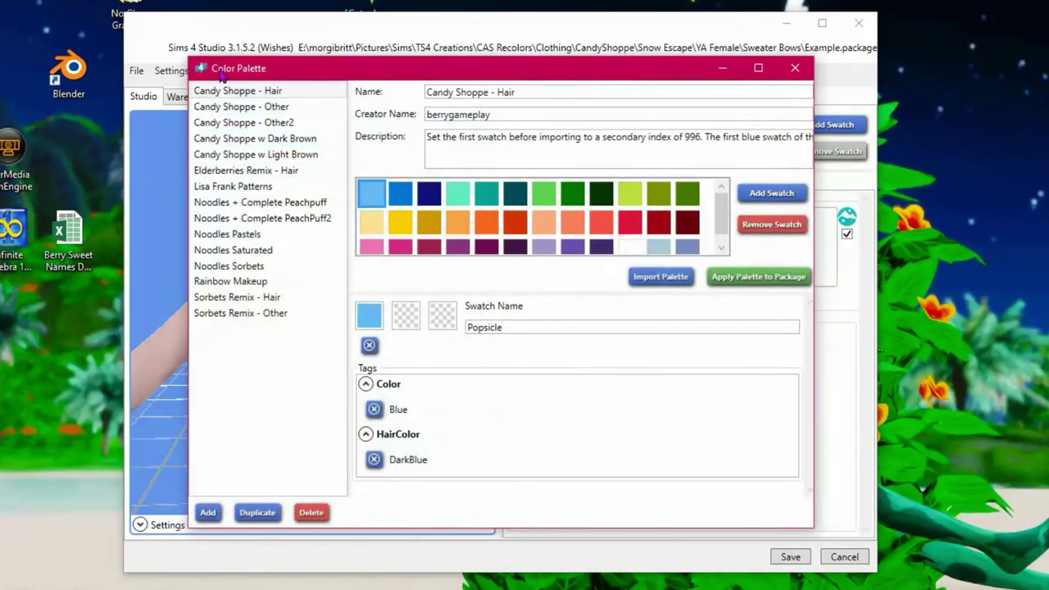
left_click(263, 108)
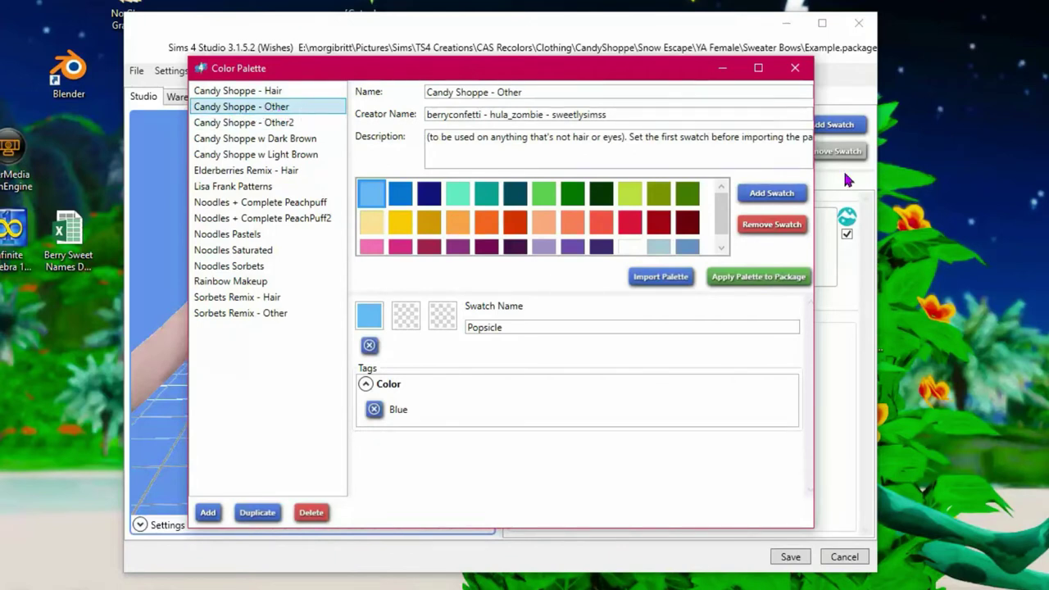
left_click(759, 278)
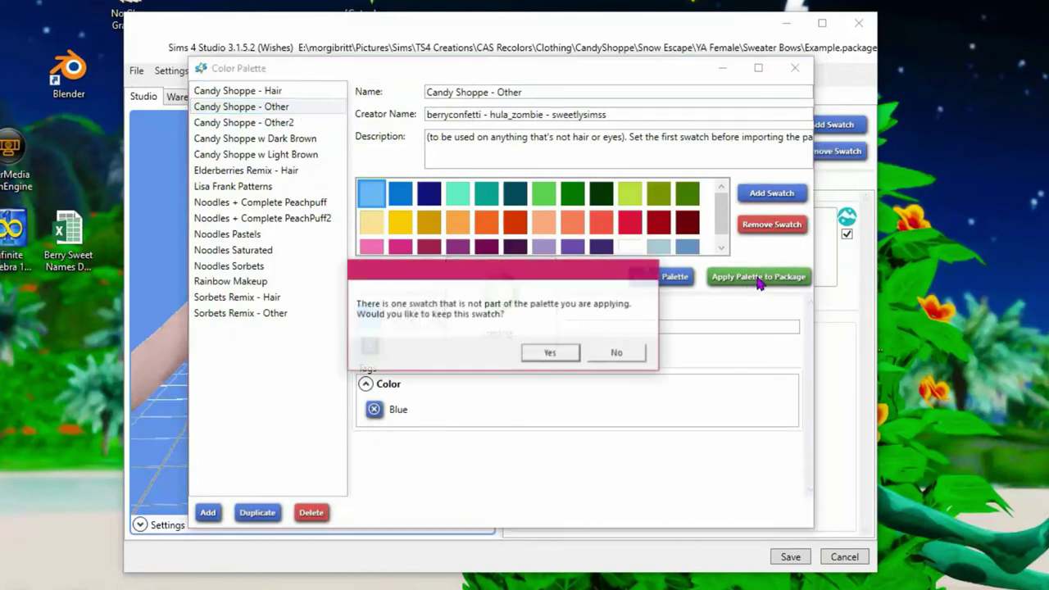
left_click(621, 352)
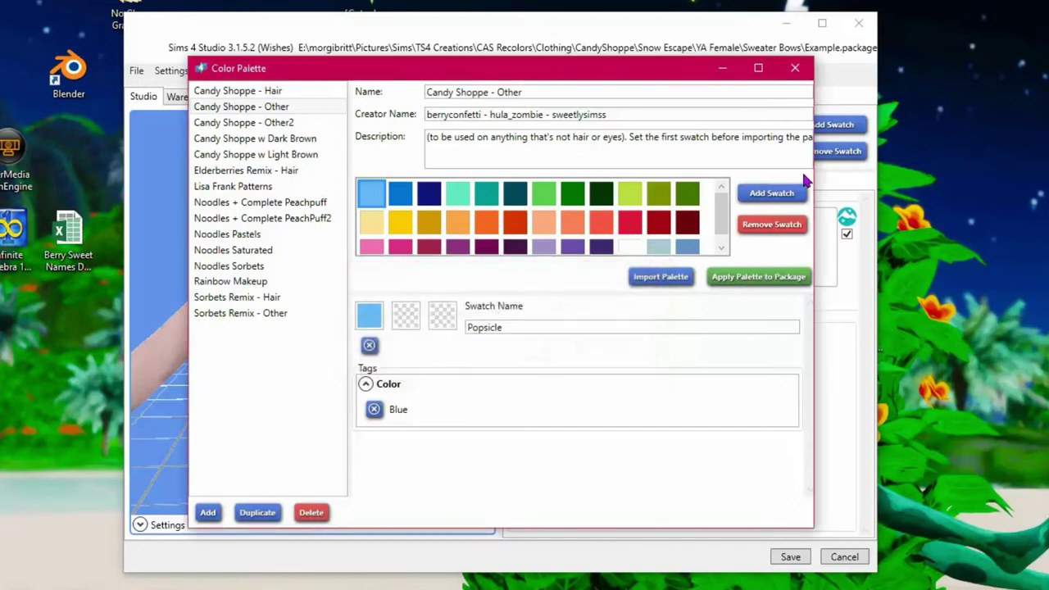
left_click(795, 69)
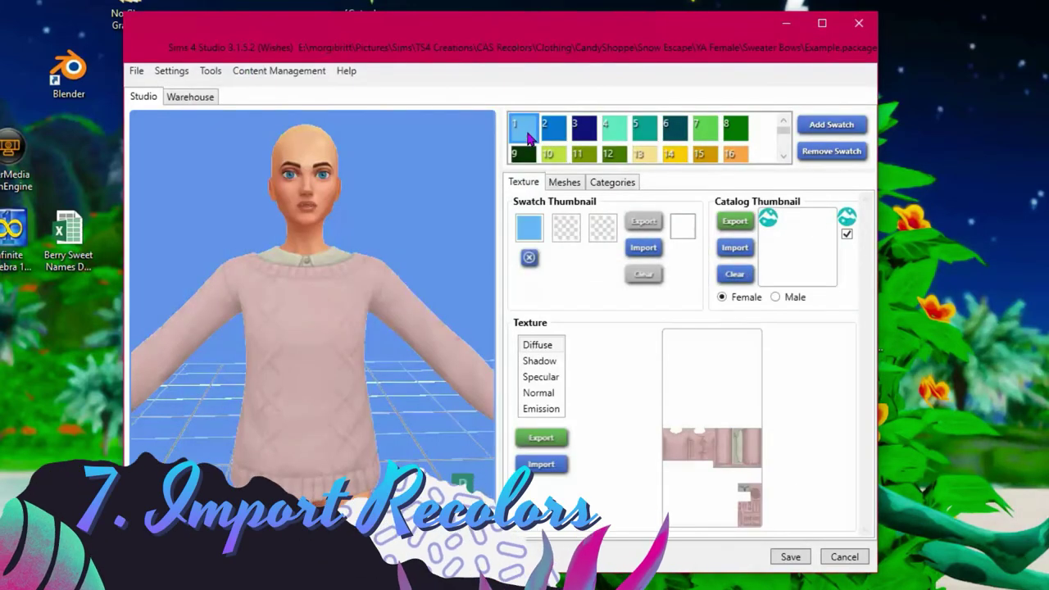
- Import recolor file 1 as the diffuse texture of swatch 1, and select swatch 2
left_click(519, 129)
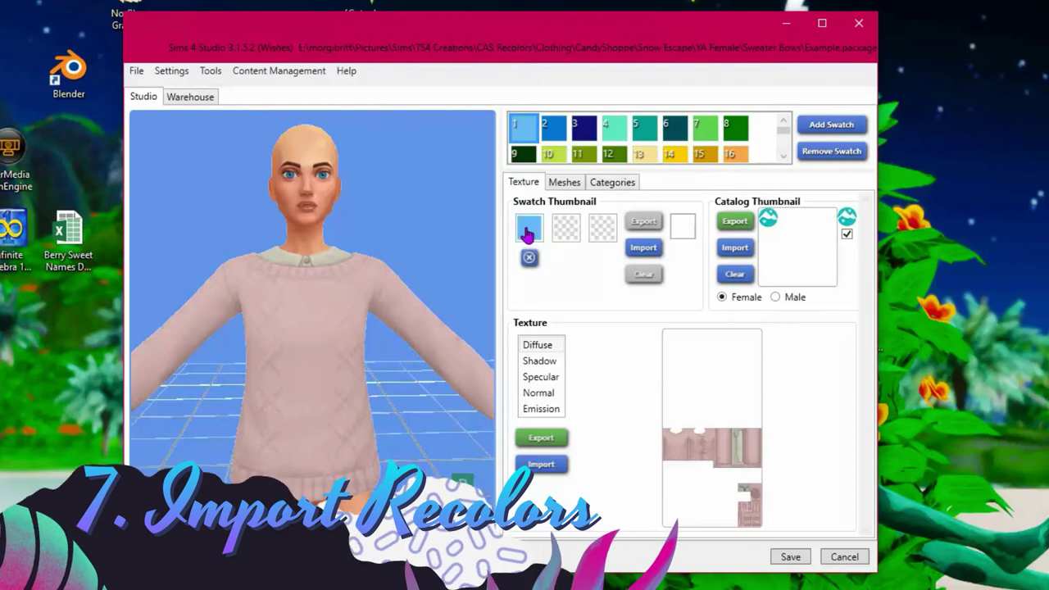
left_click(543, 469)
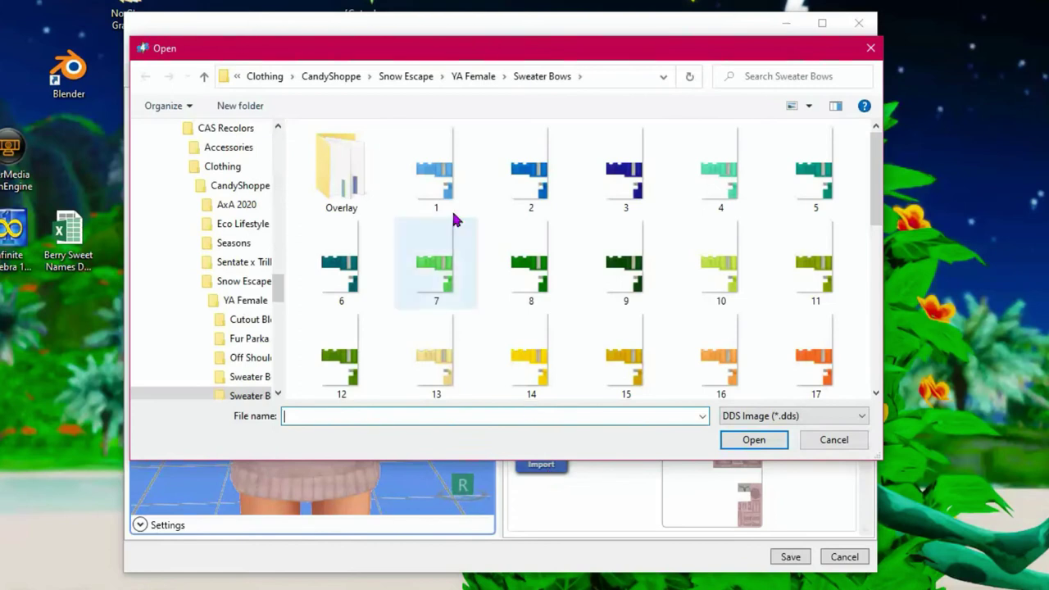
left_click(449, 182)
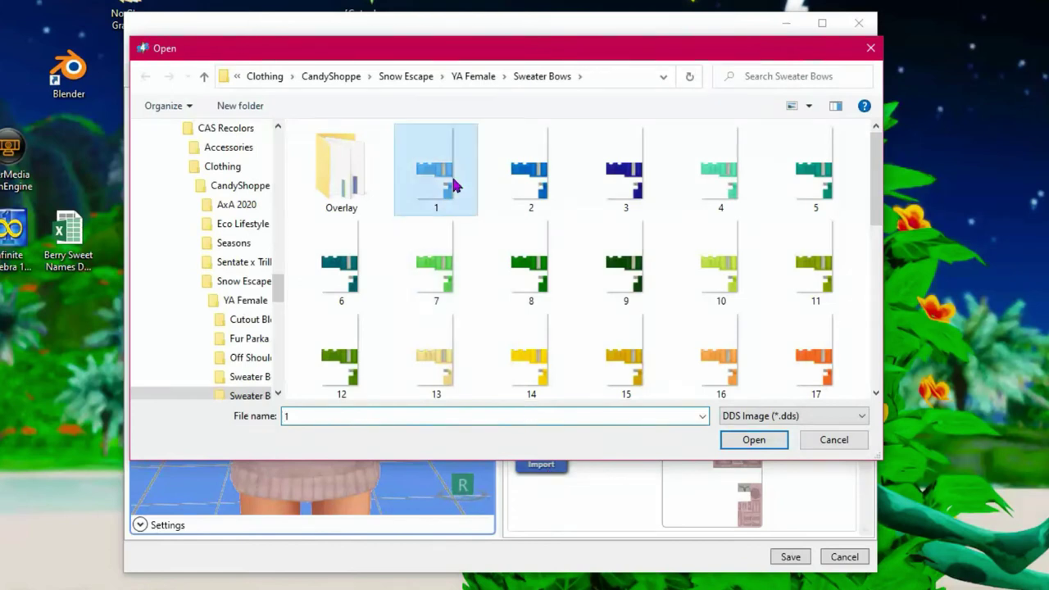
left_click(755, 440)
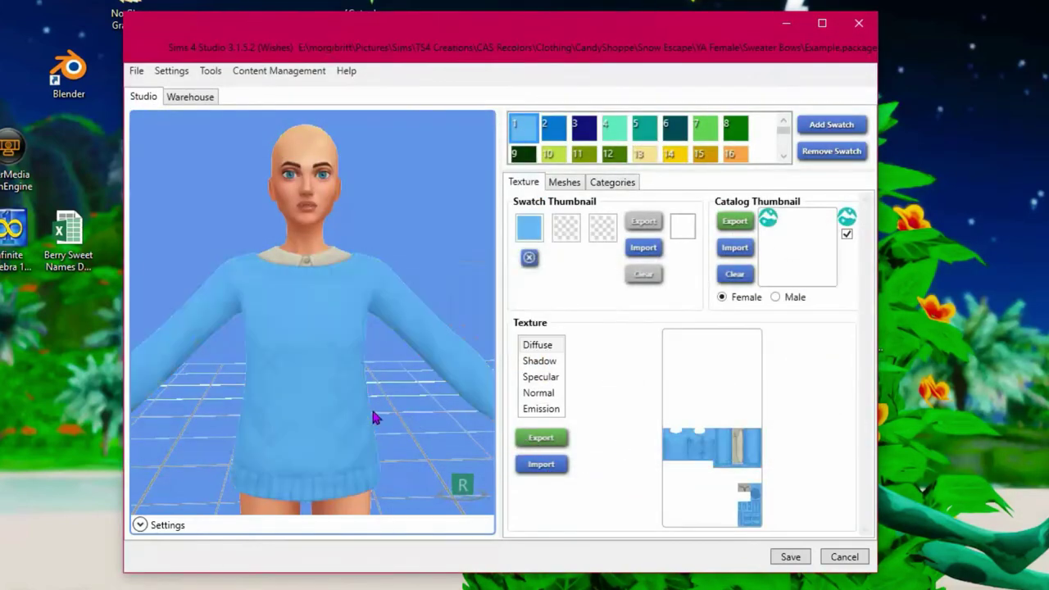
left_click(559, 138)
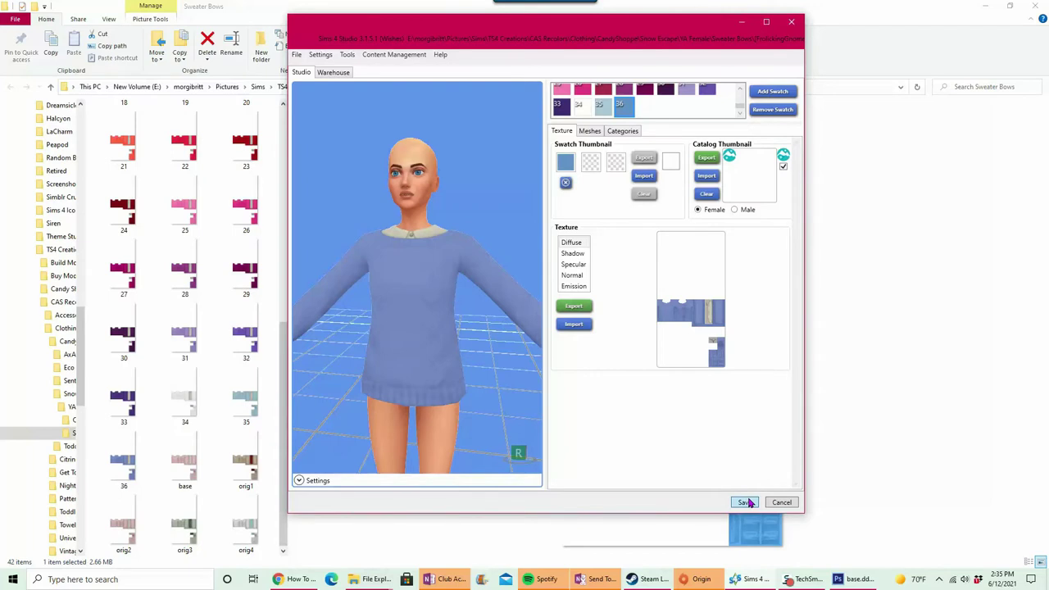
- Save the package with its imported recolors and dismiss the save confirmation
left_click(748, 502)
left_click(542, 322)
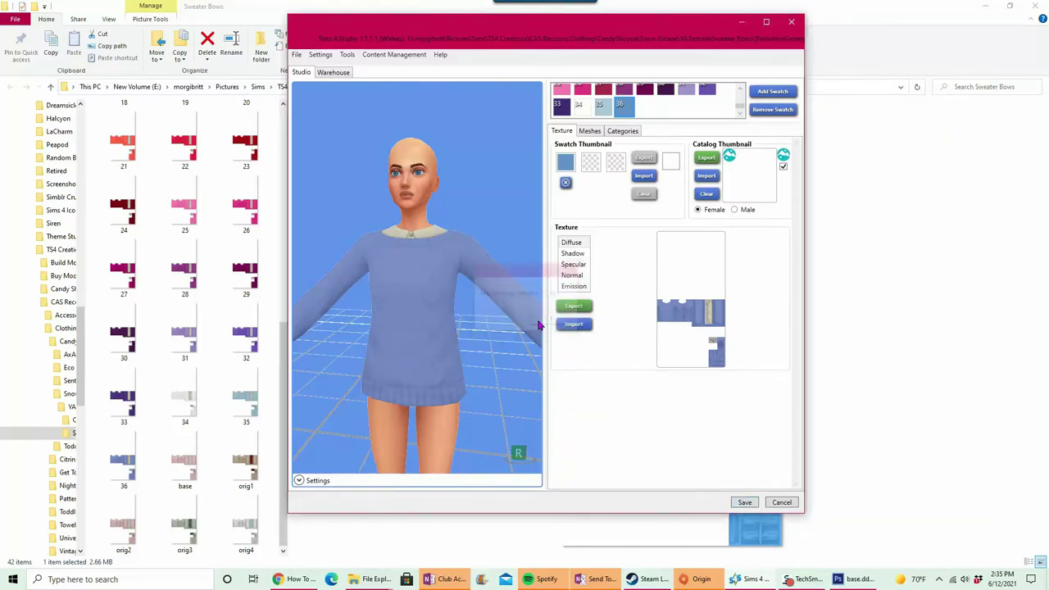
- Examine the periwinkle-blue sweater and its cream collar on the model in the 3D preview
left_click_drag(382, 290, 405, 330)
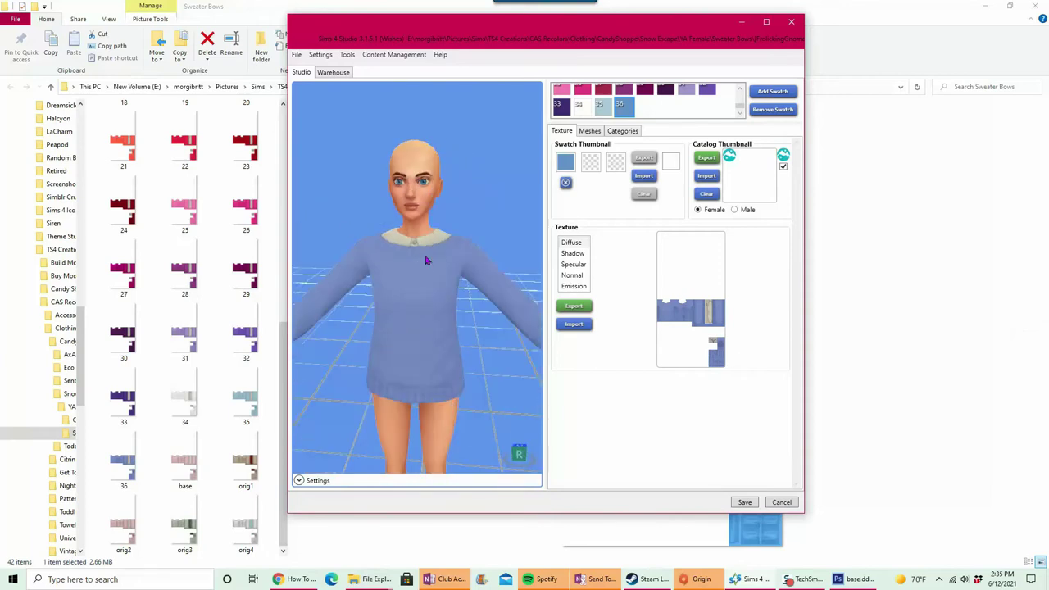
left_click_drag(367, 274, 375, 242)
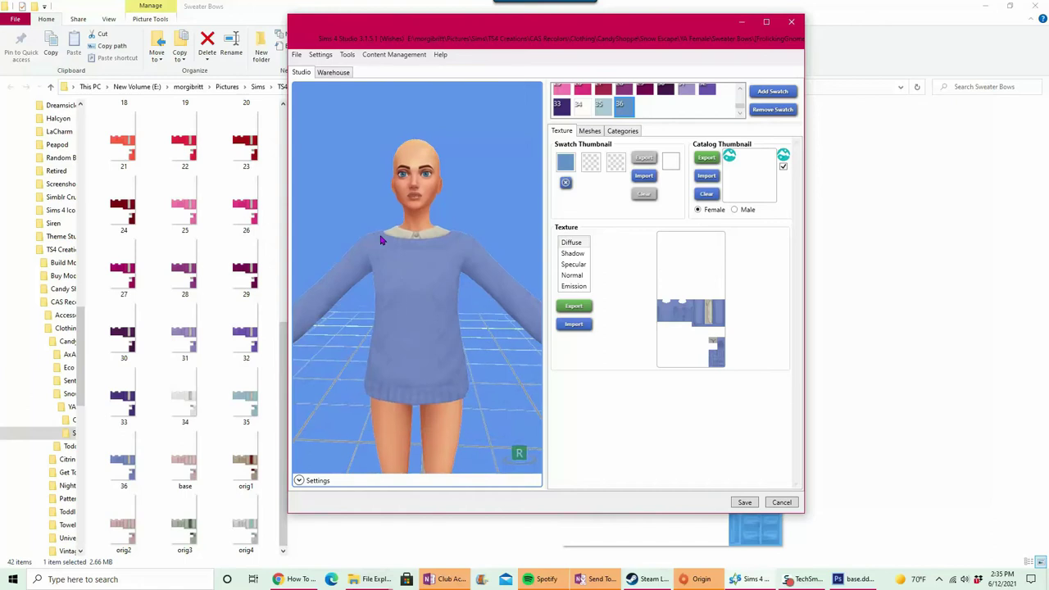
mouse_move(386, 281)
left_mouse_down()
mouse_move(964, 248)
mouse_move(489, 275)
mouse_move(396, 292)
left_mouse_up()
mouse_move(410, 251)
left_mouse_down()
mouse_move(412, 288)
mouse_move(394, 262)
mouse_move(399, 251)
left_mouse_up()
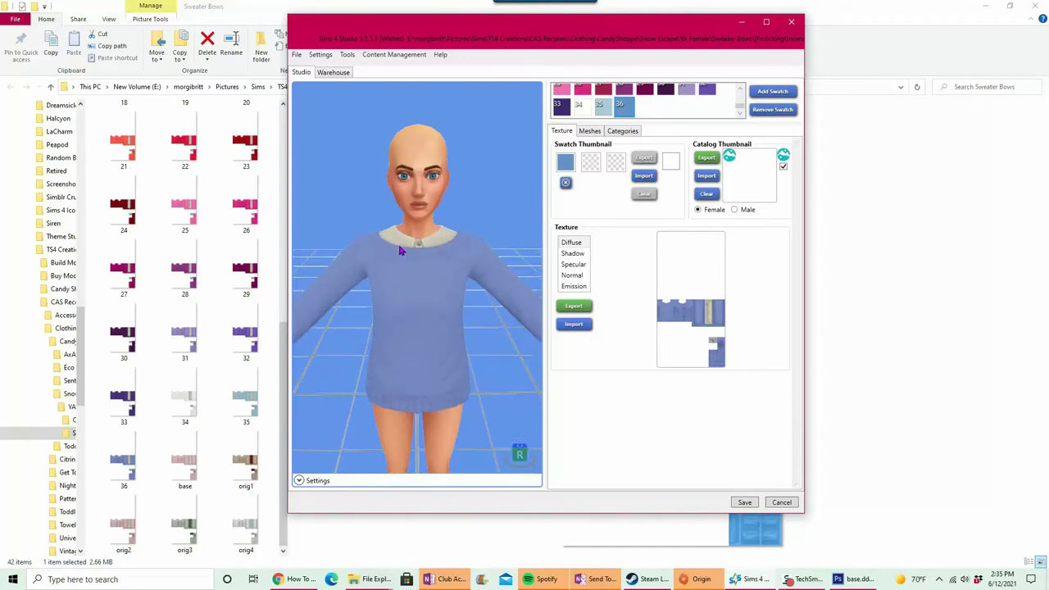
scroll(399, 251, "up", 3)
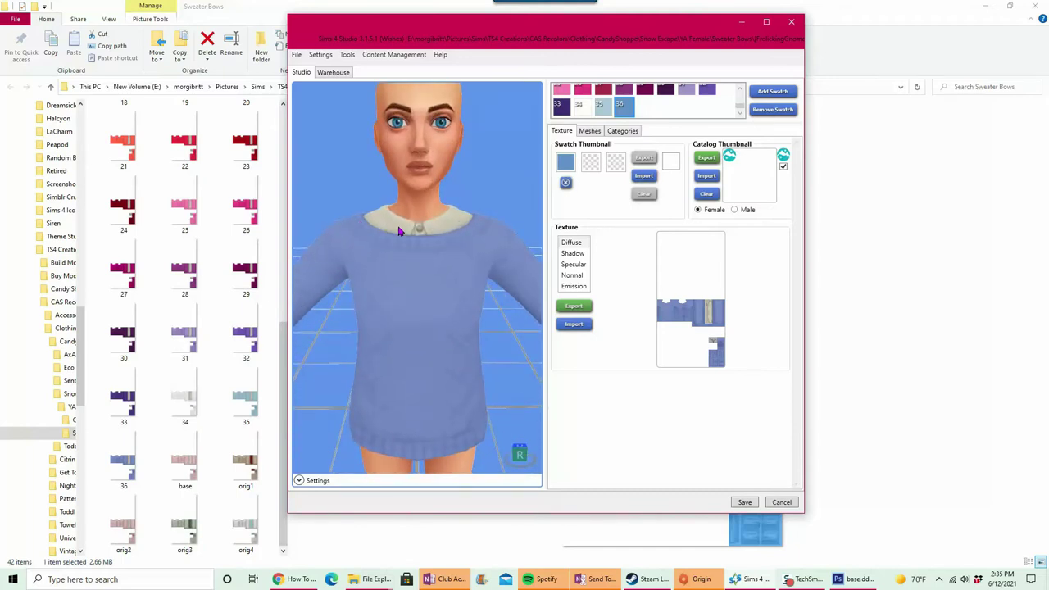
mouse_move(393, 254)
left_mouse_down()
mouse_move(728, 270)
mouse_move(972, 232)
mouse_move(450, 247)
mouse_move(390, 235)
left_mouse_up()
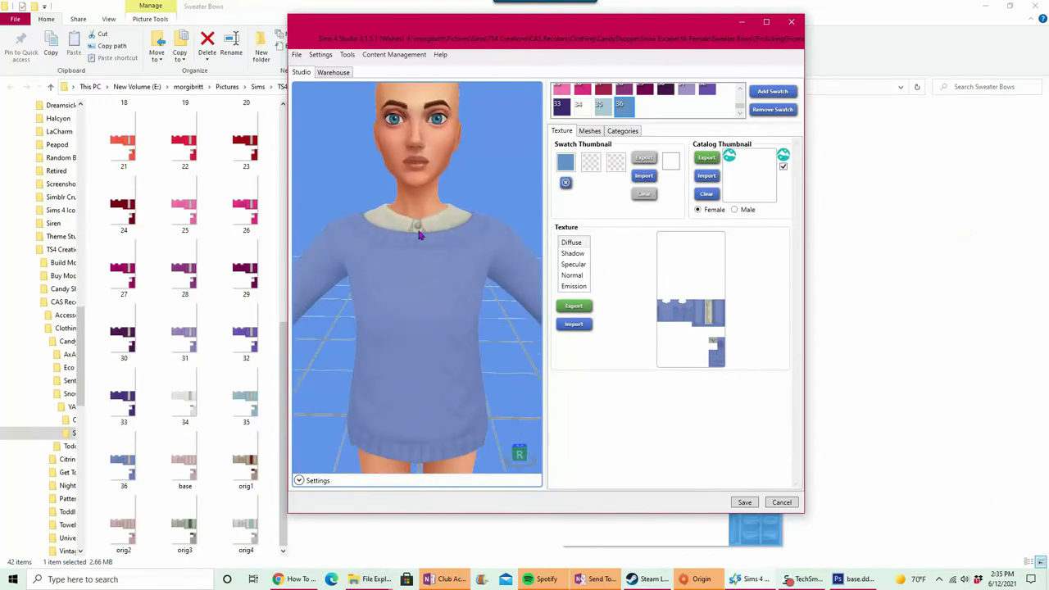
scroll(412, 235, "down", 3)
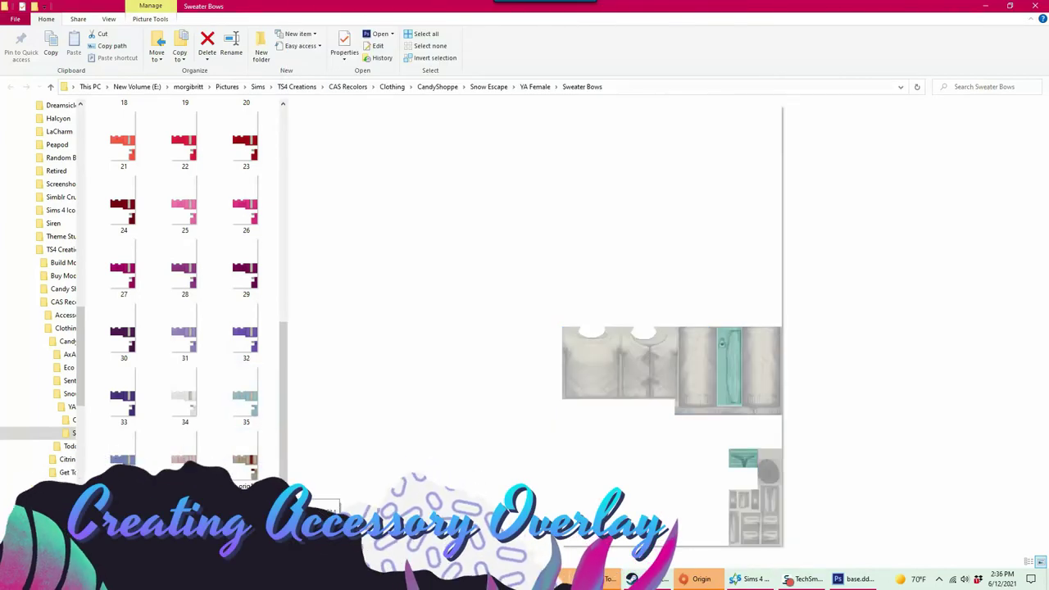
- Open orig4.dds from the Sweater Bows folder in Photoshop
double_click(242, 524)
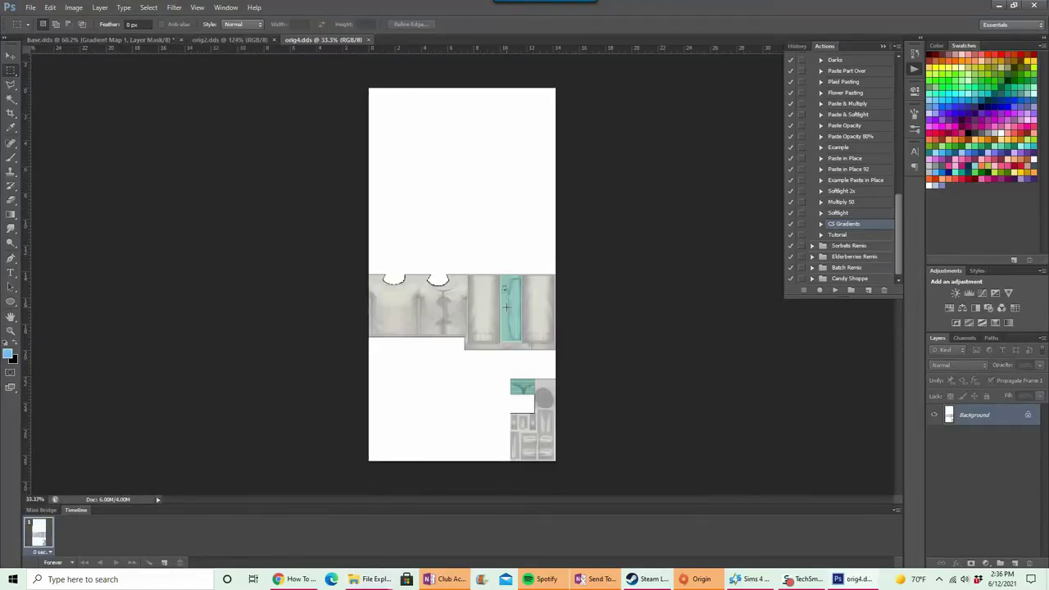
scroll(506, 307, "up", 5)
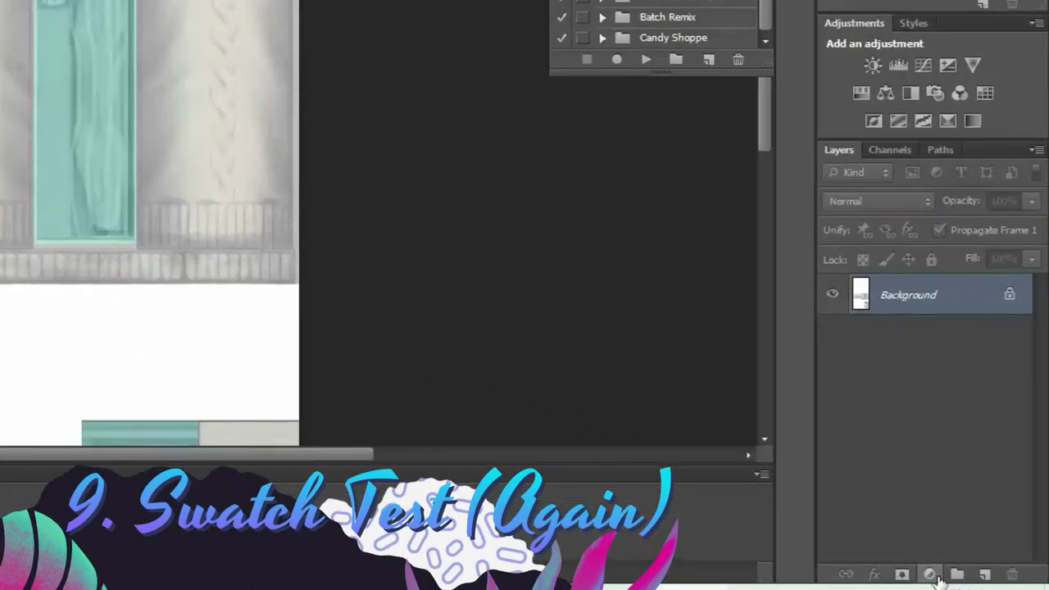
- Test a Gradient Map adjustment layer with the first light-blue preset on the orig4.dds texture
left_click(986, 563)
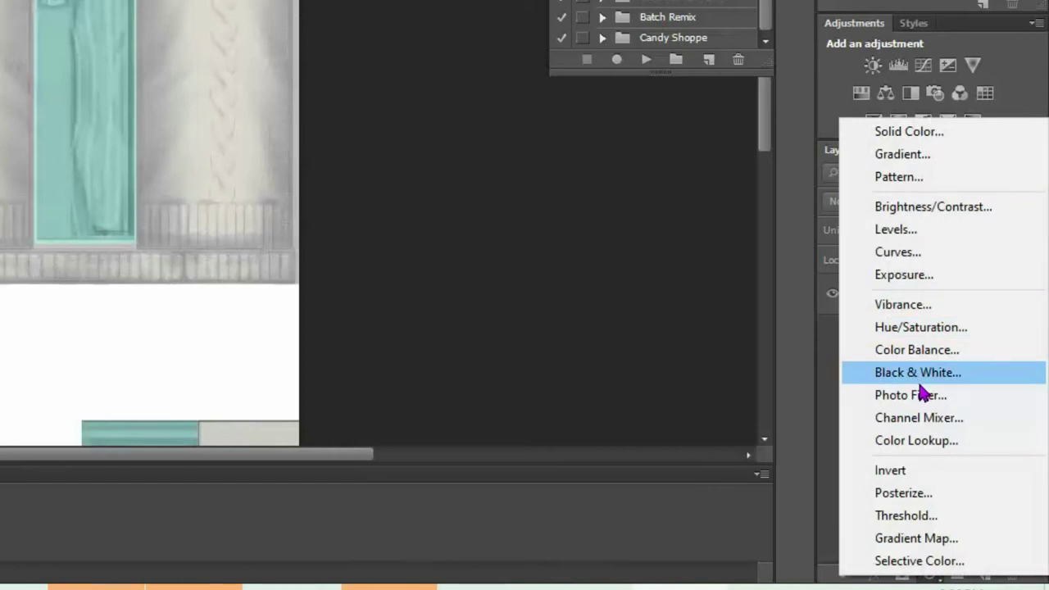
left_click(946, 540)
left_click(702, 108)
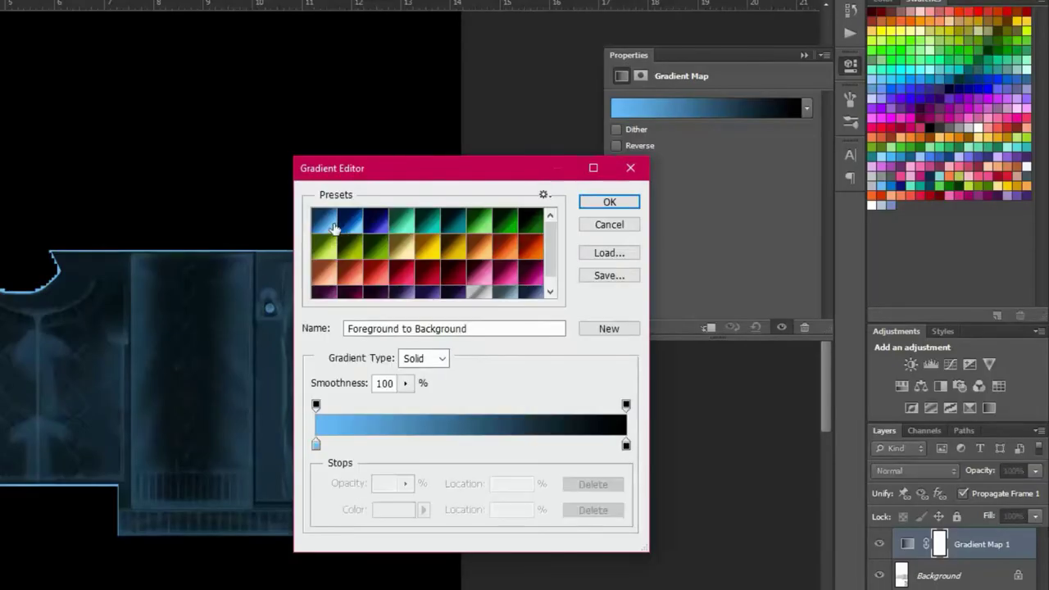
left_click(339, 226)
left_click(608, 202)
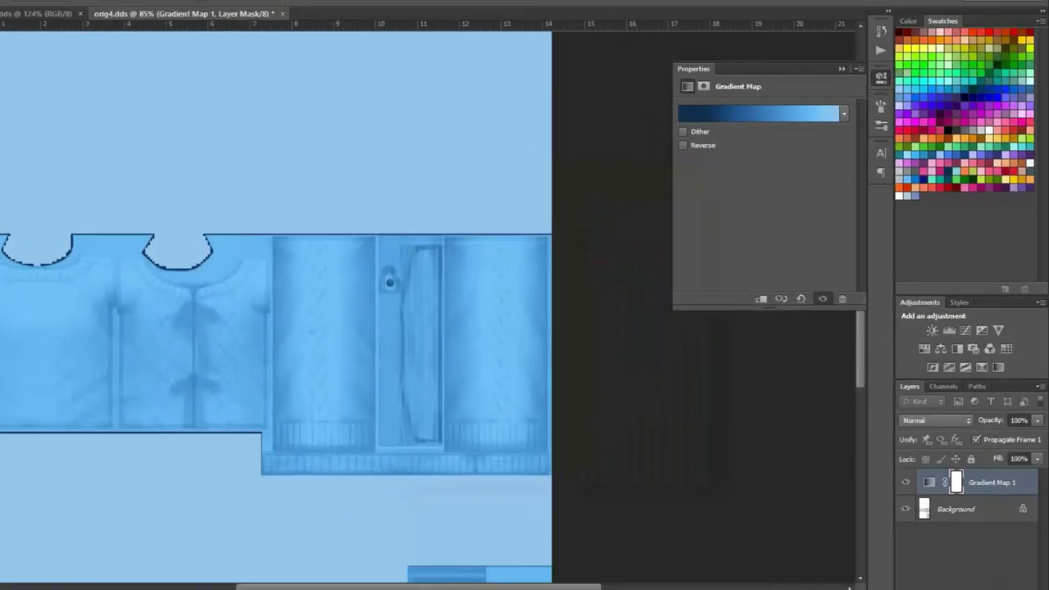
- Add a new layer above the gradient map and try a brush stroke down the collar strip
left_click(990, 564)
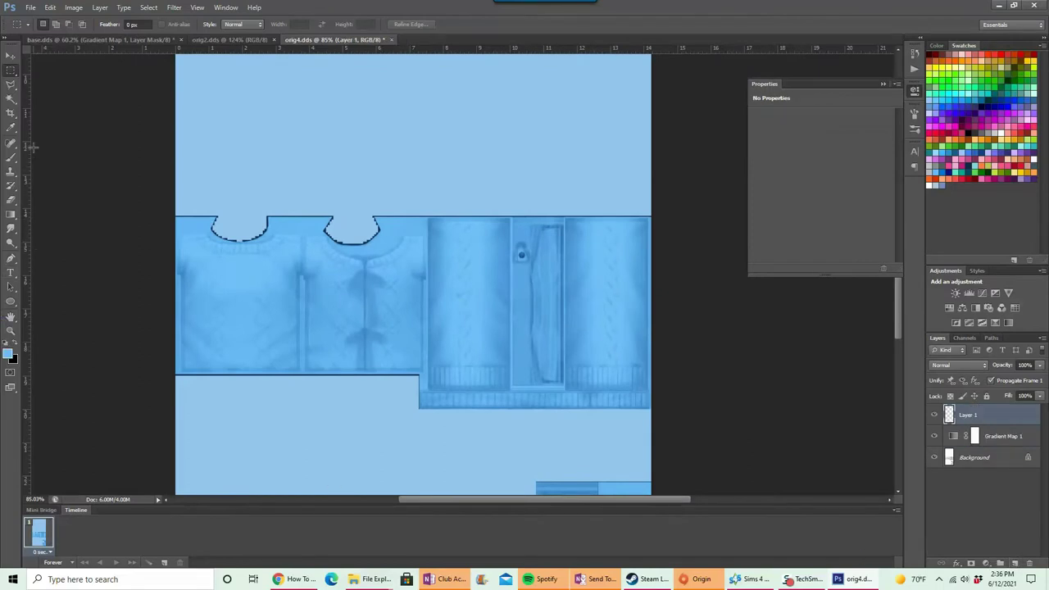
left_click(12, 157)
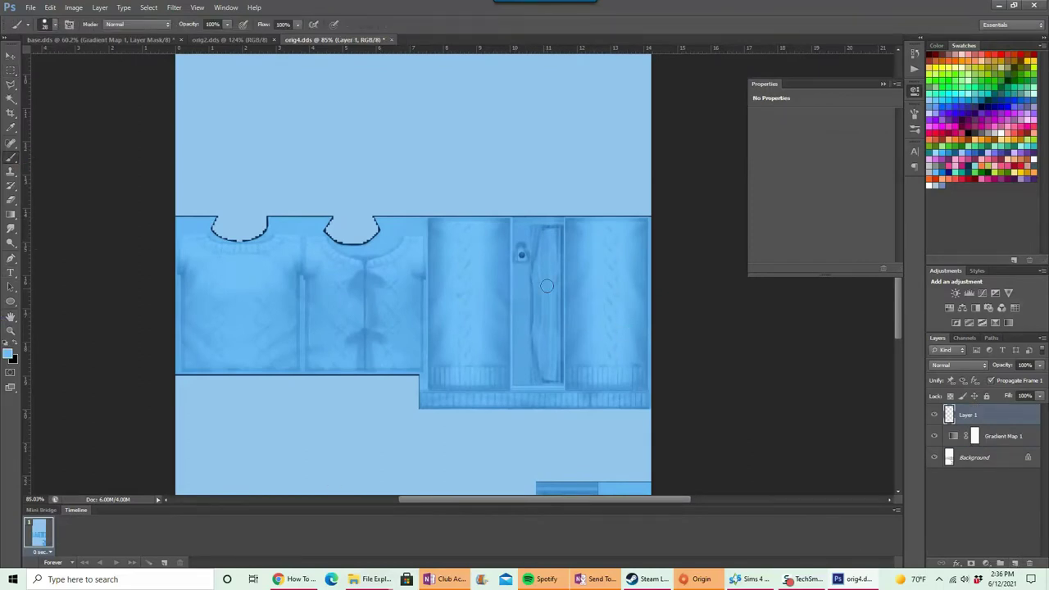
left_click_drag(547, 235, 545, 365)
scroll(614, 323, "up", 5)
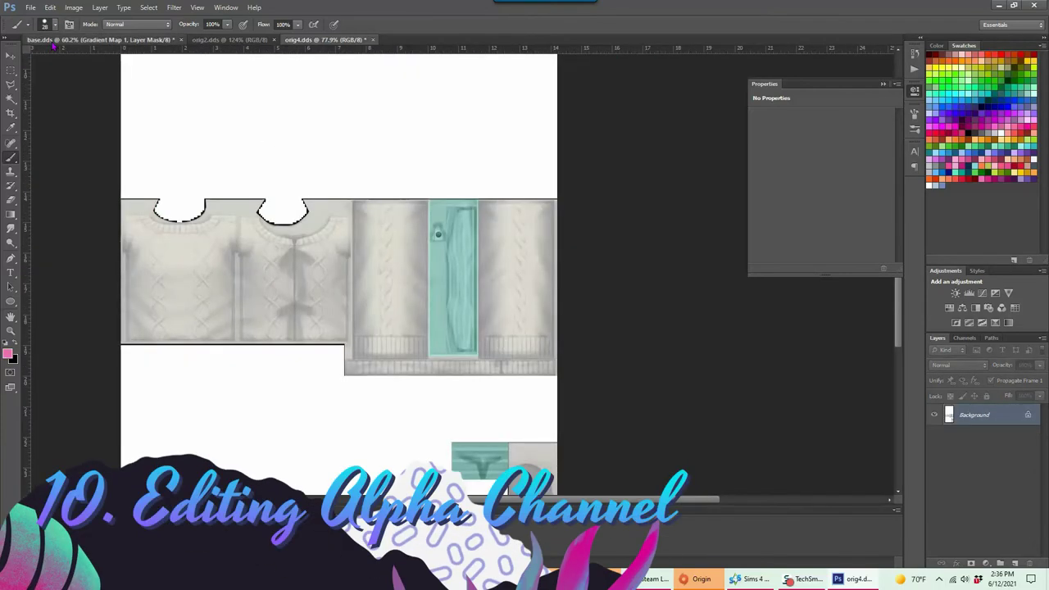
- Save the layered base.dds texture as Cut Out.psd and copy its entire Collar layer
left_click(102, 39)
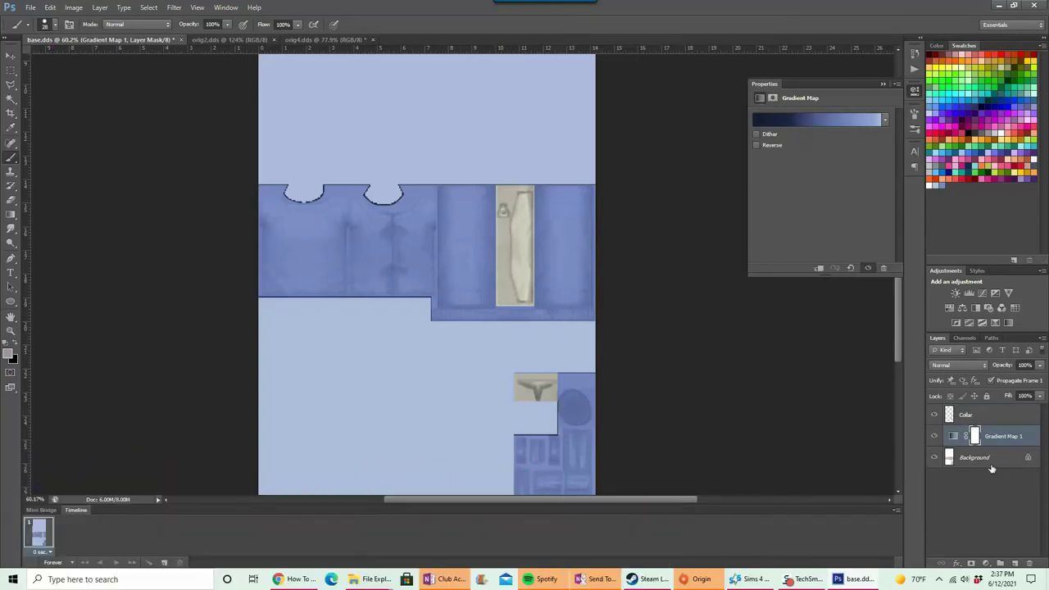
left_click(961, 418)
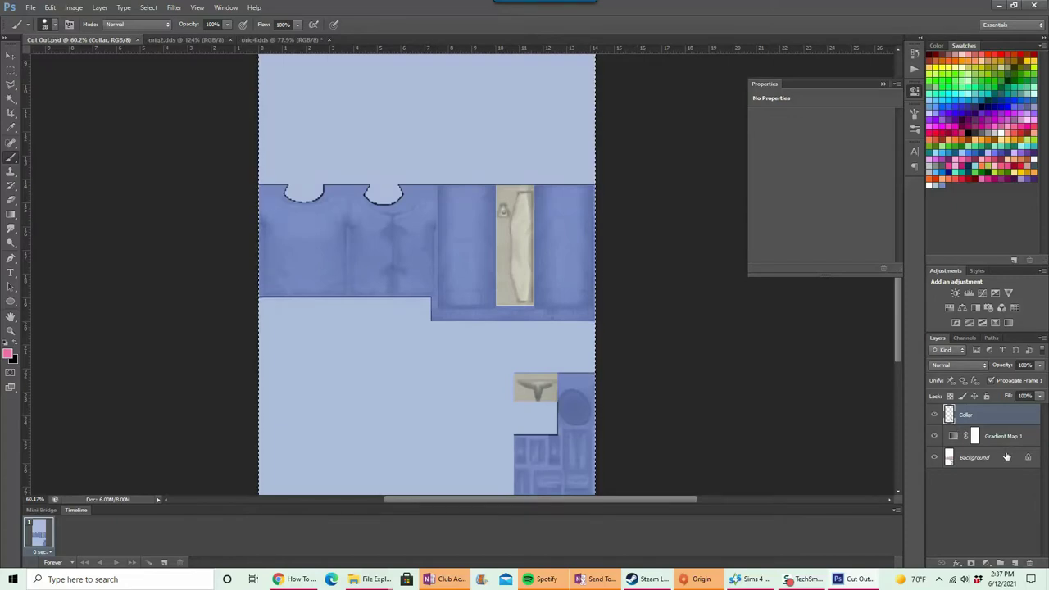
- Close orig2.dds and paste the copied collar in place onto orig4.dds
left_click(187, 39)
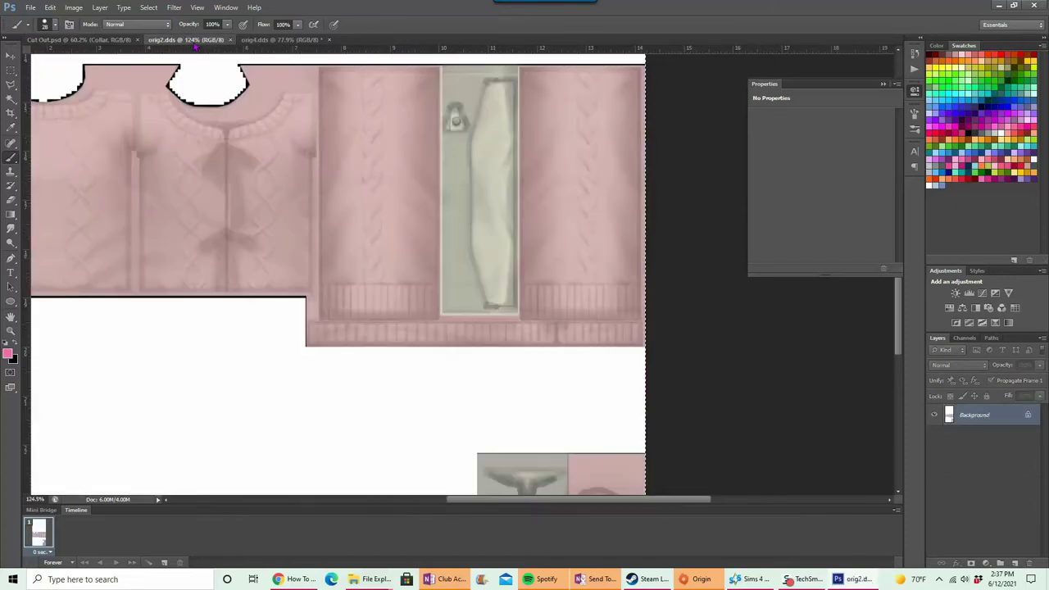
key("ctrl+w")
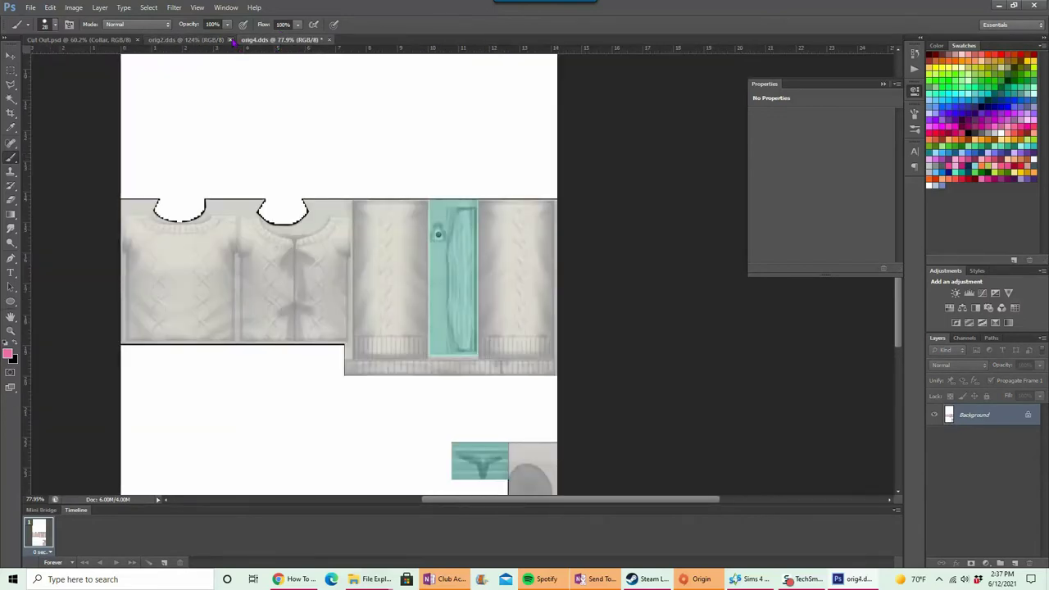
scroll(241, 282, "down", 4)
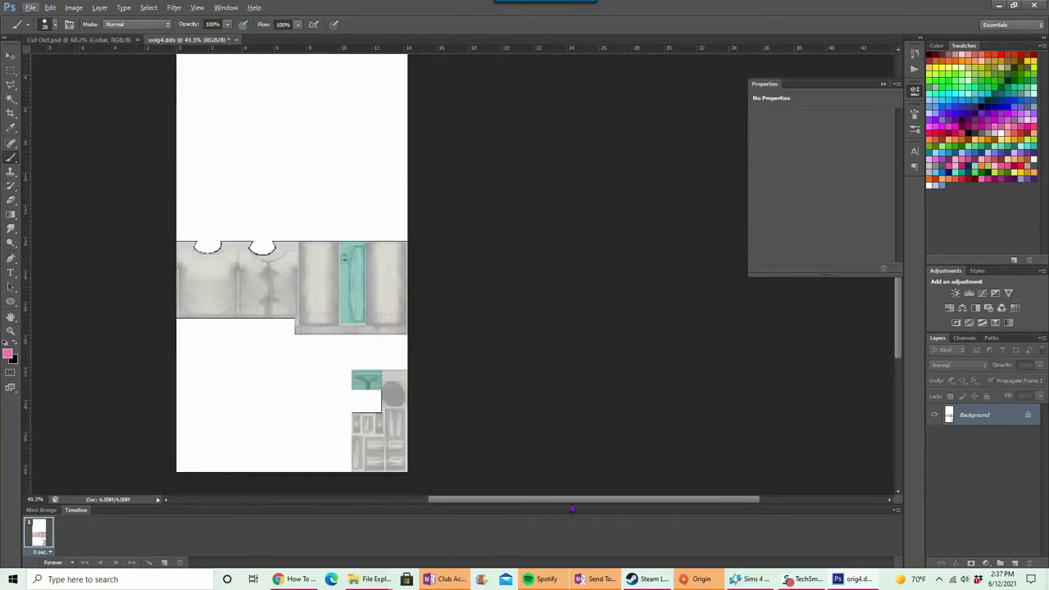
scroll(586, 487, "left", 4)
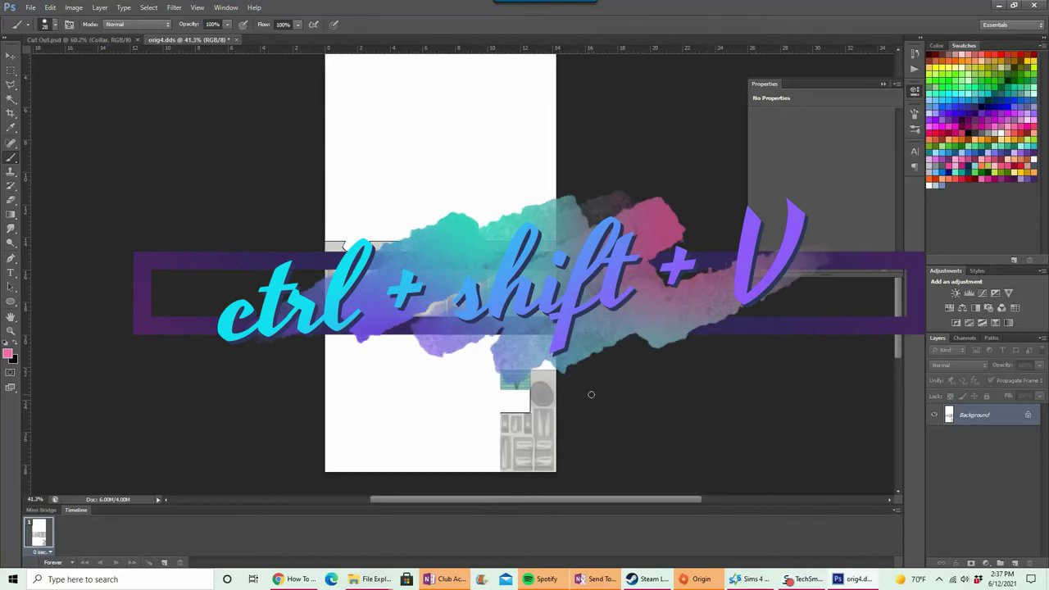
key("ctrl+shift+v")
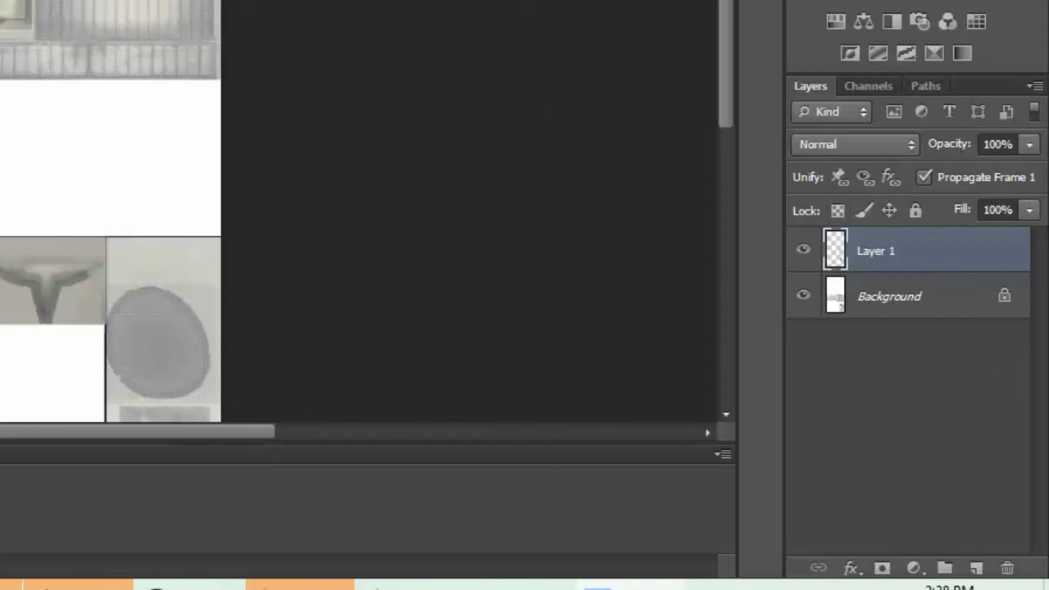
- Load the pasted collar layer's pixels as a selection and display only the Alpha 1 channel
left_click(833, 252, "ctrl")
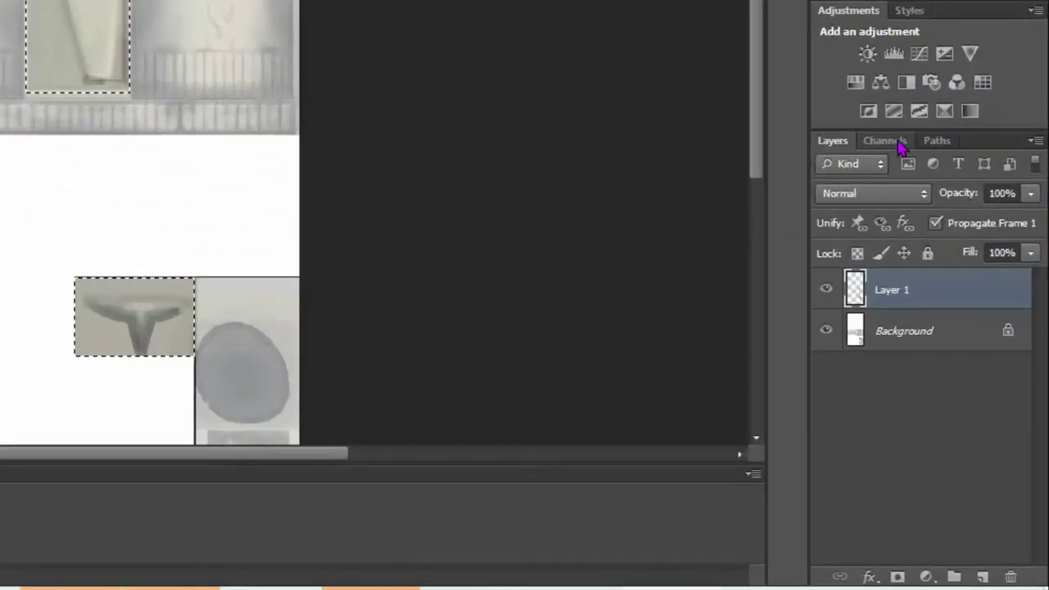
left_click(899, 142)
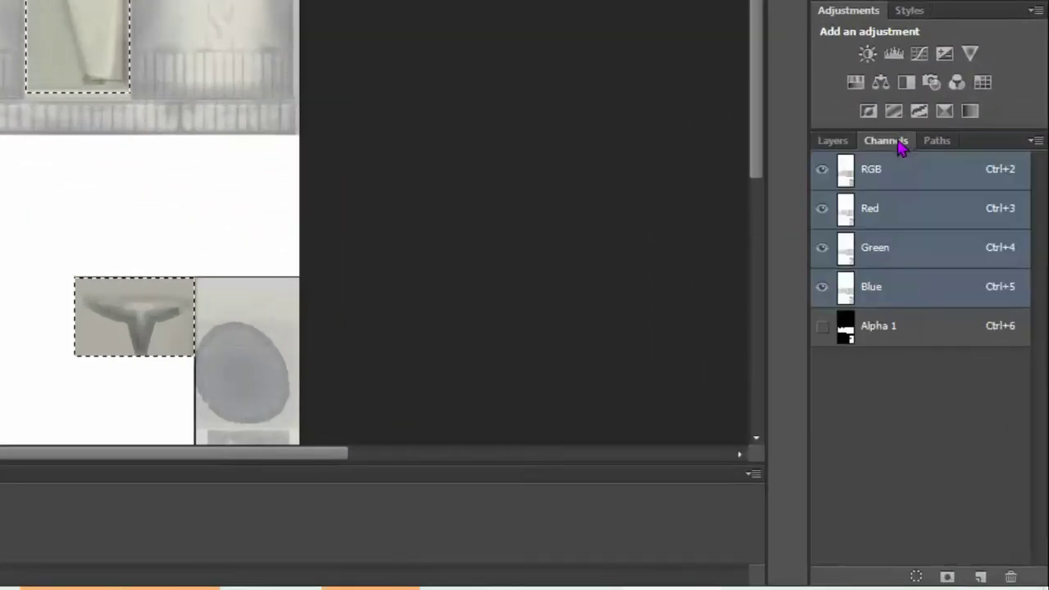
left_click(888, 328)
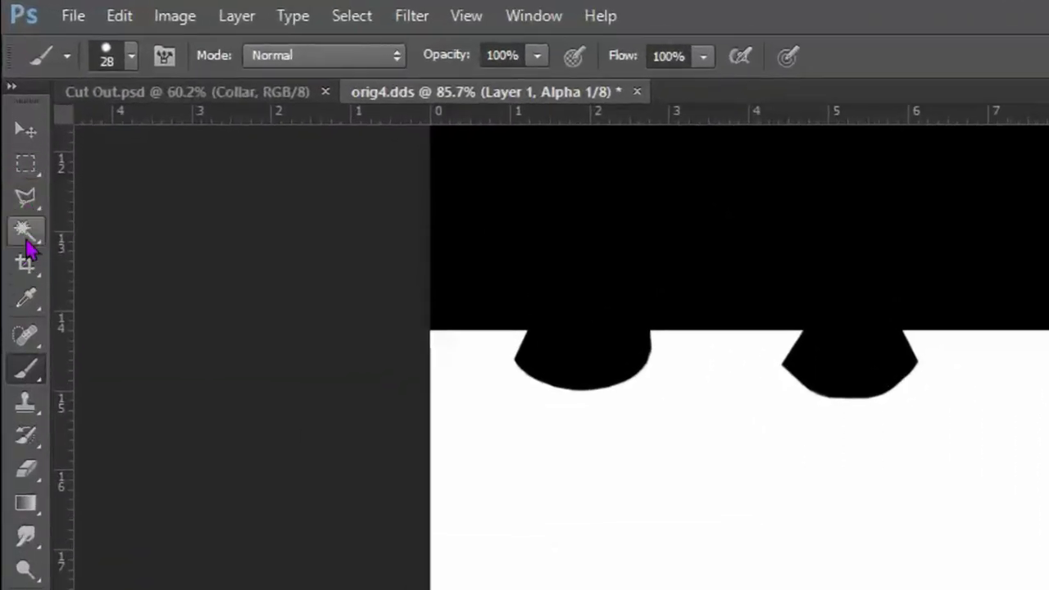
- Invert the collar selection with the Magic Wand tool active, and reset the foreground and background colors to white and black
left_click(25, 236)
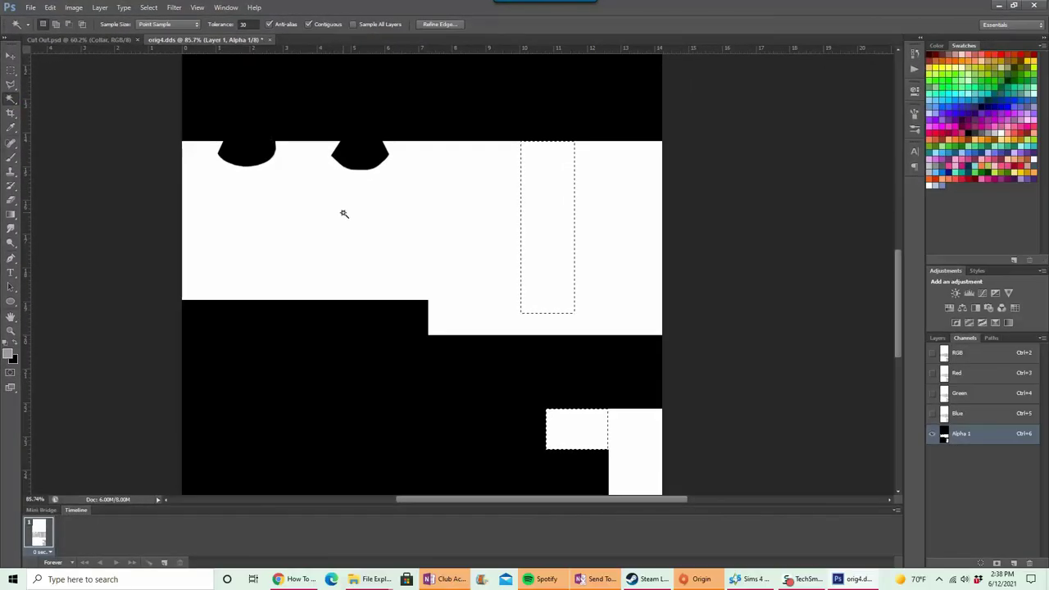
right_click(343, 214)
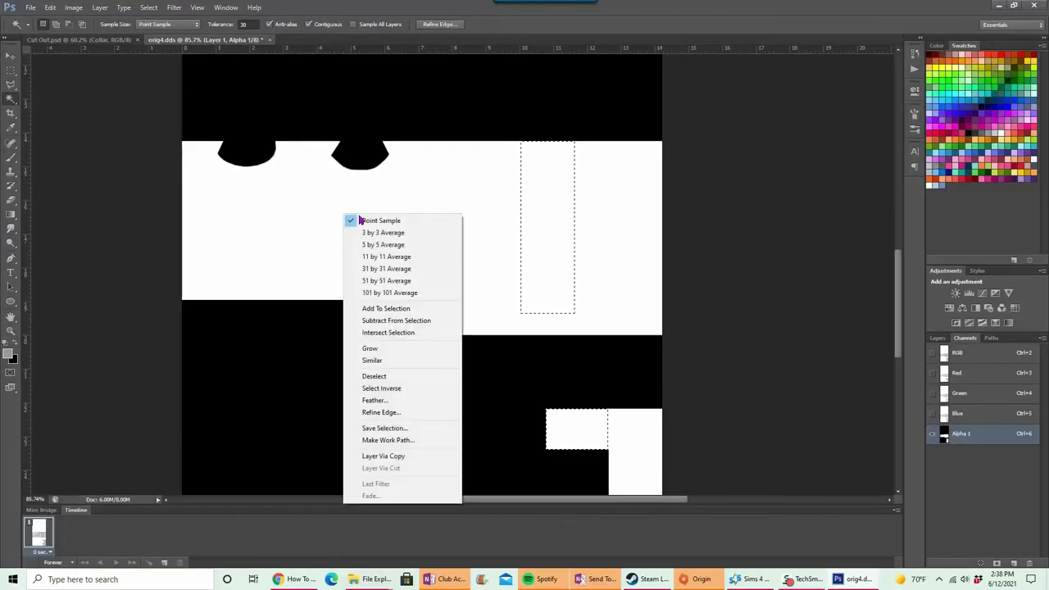
left_click(401, 390)
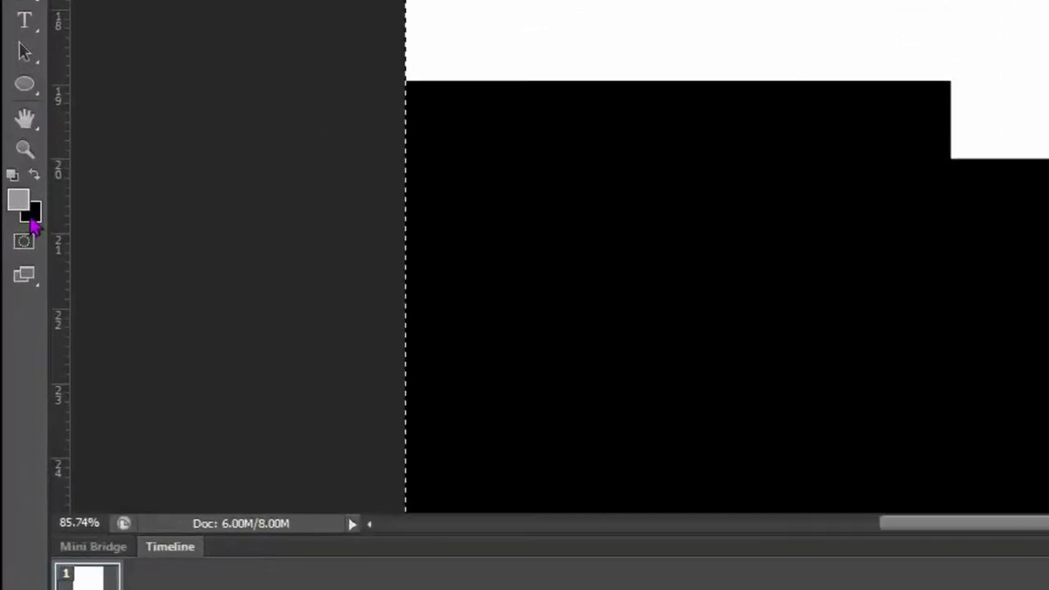
left_click(11, 182)
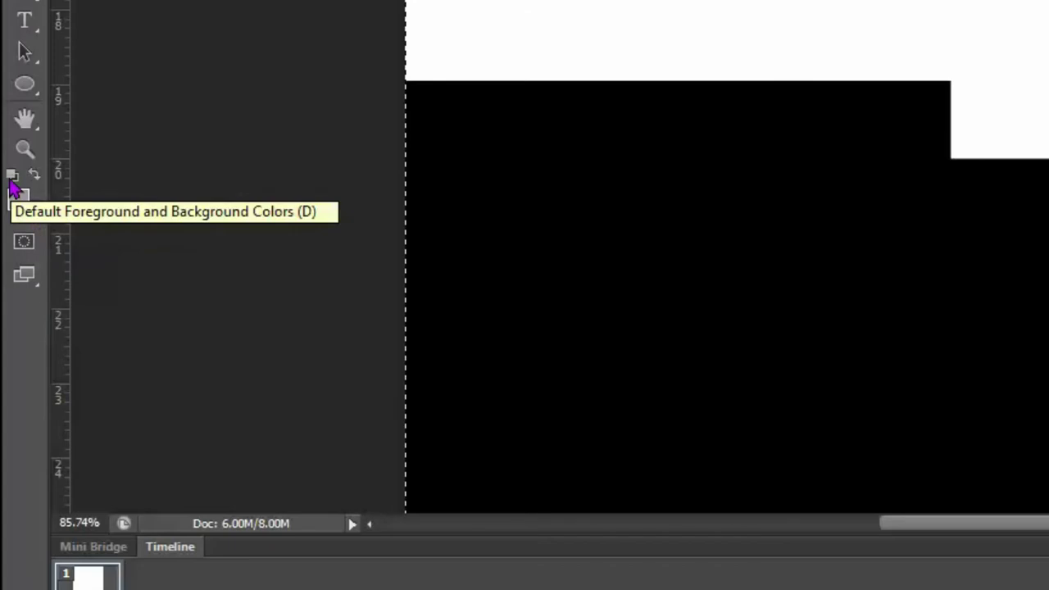
key("x")
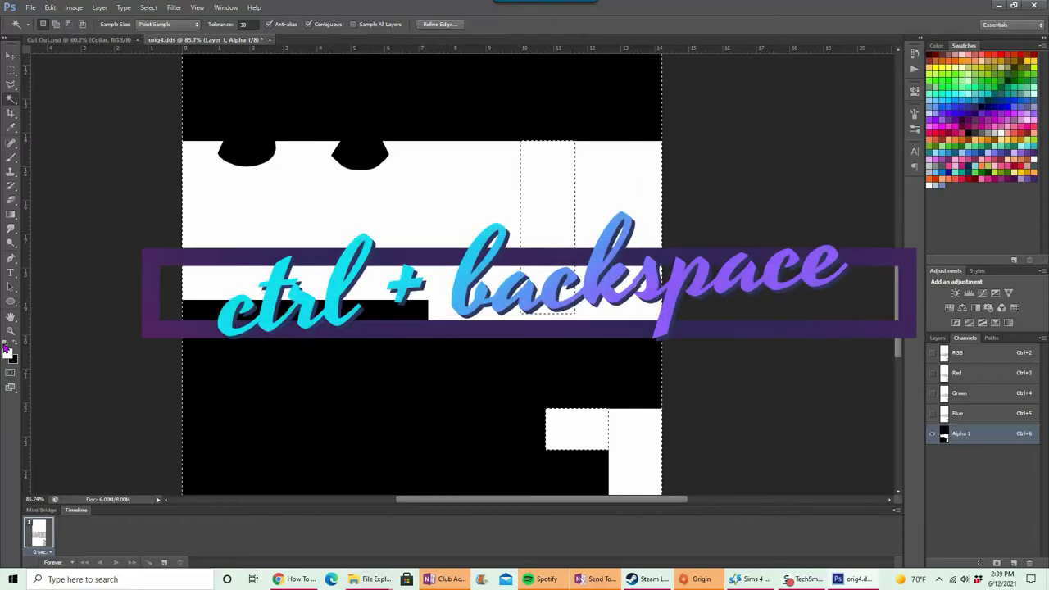
- Fill the inverted selection around the collar with black in the Alpha 1 channel, and delete the pasted Layer 1 in RGB view
key("ctrl+BackSpace")
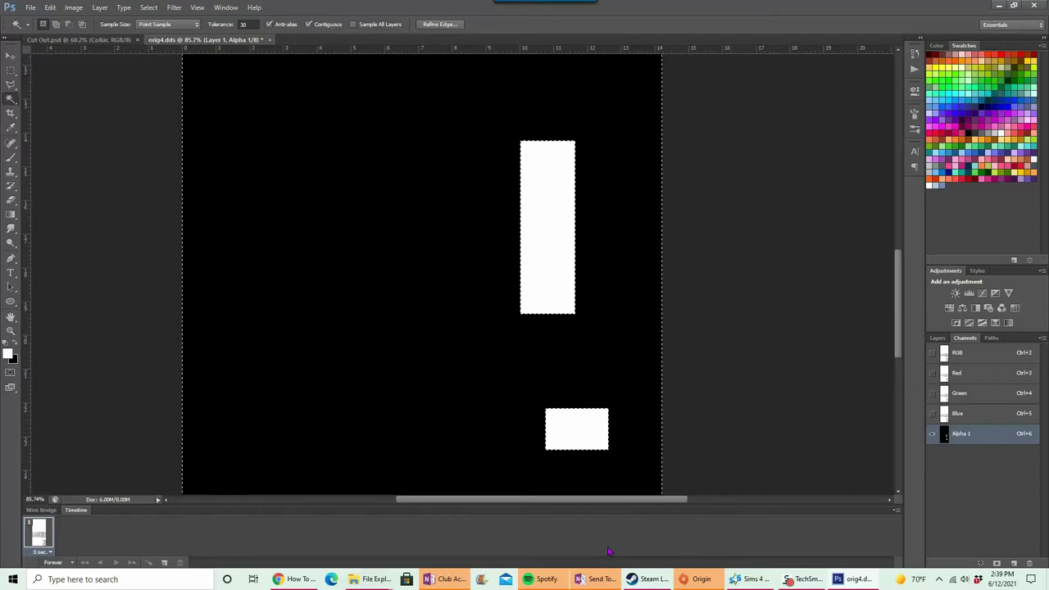
left_click(800, 473)
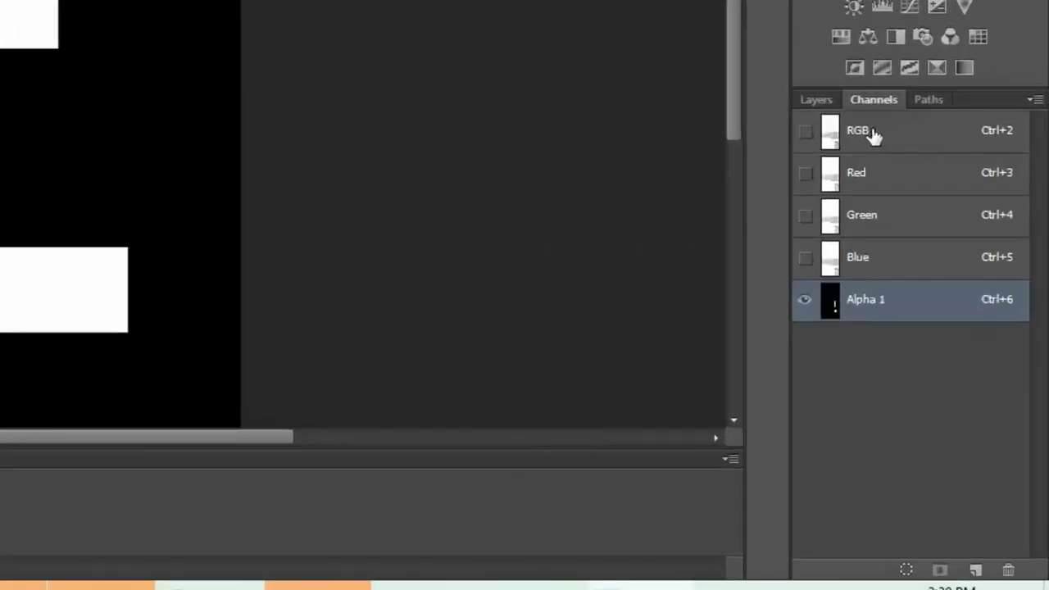
left_click(873, 136)
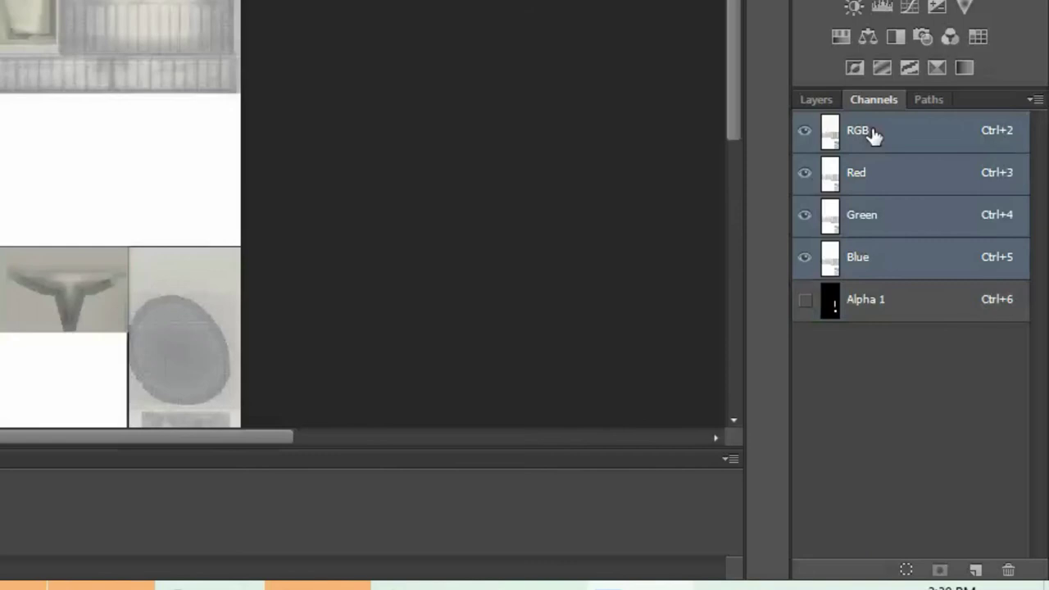
left_click(817, 101)
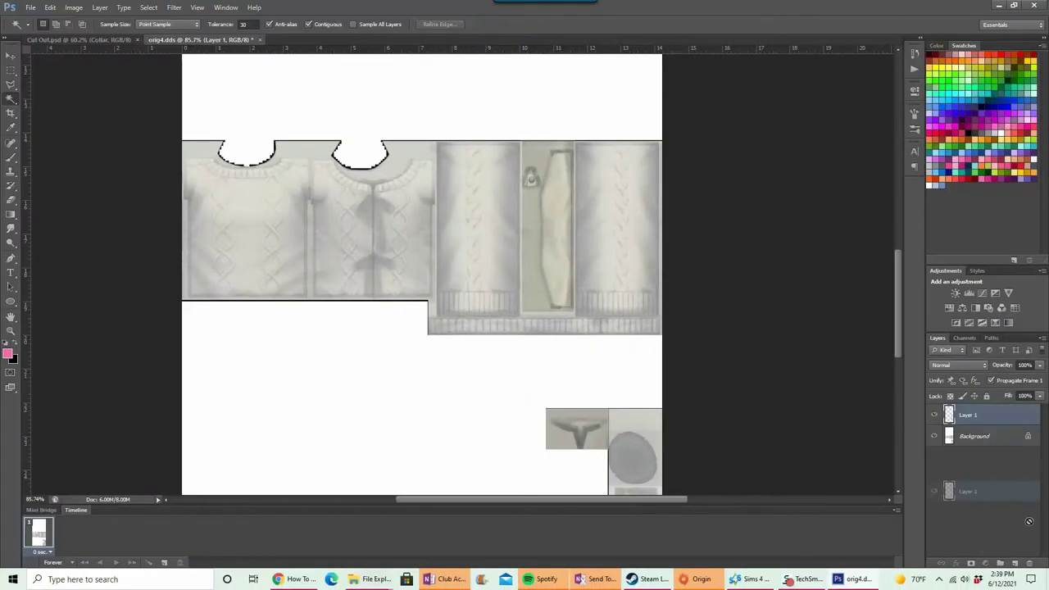
left_click_drag(1037, 571, 1031, 564)
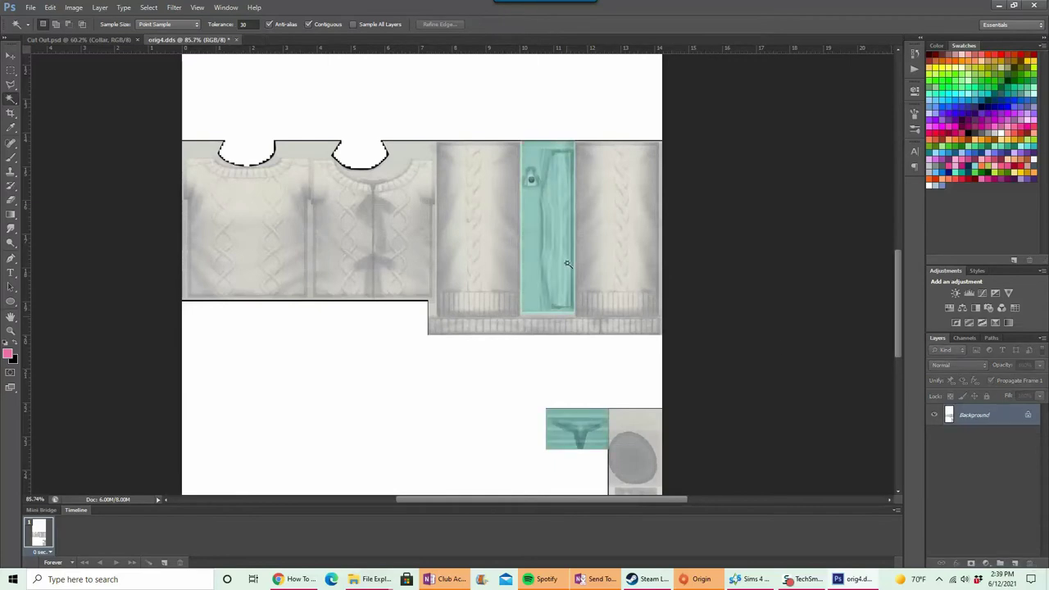
- Save the texture as Collar Cutout in D3D/DDS format, using DXT5 ARGB interpolated alpha with generated MIP maps
left_click(30, 8)
left_click(65, 145)
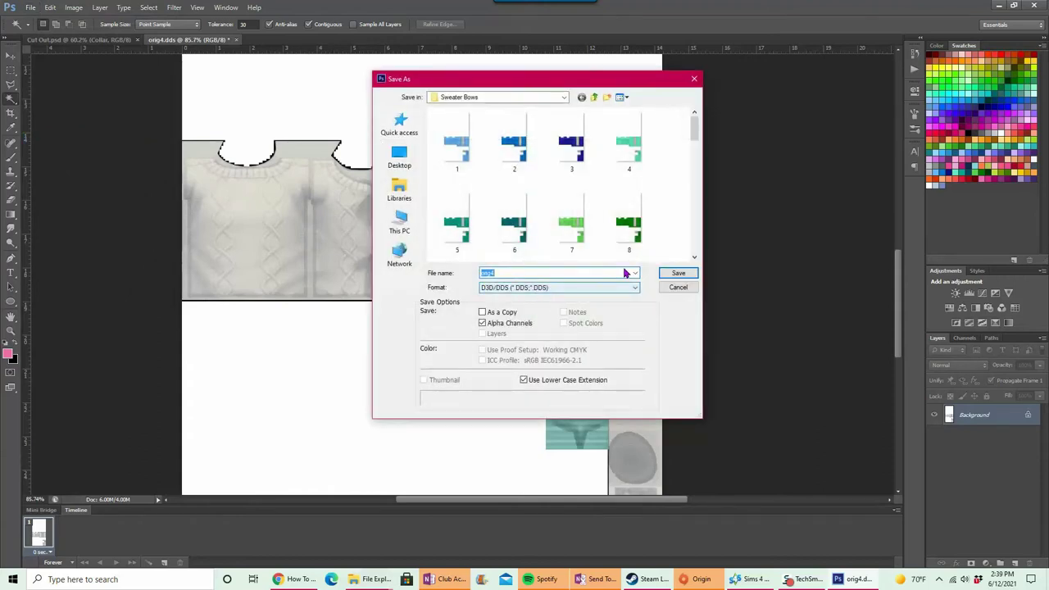
type("Co")
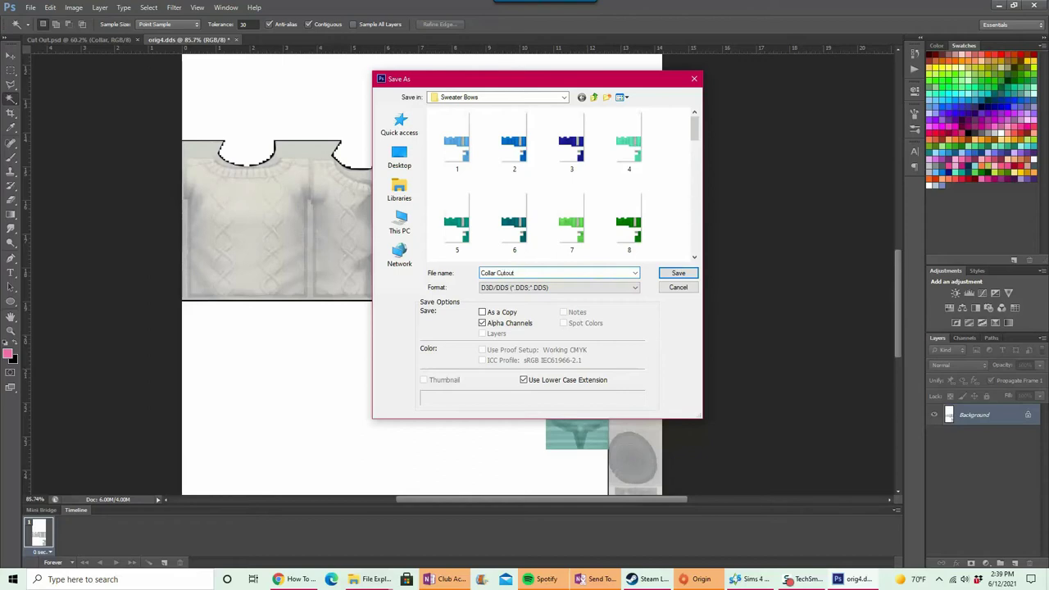
type("llar Cutout")
key("Return")
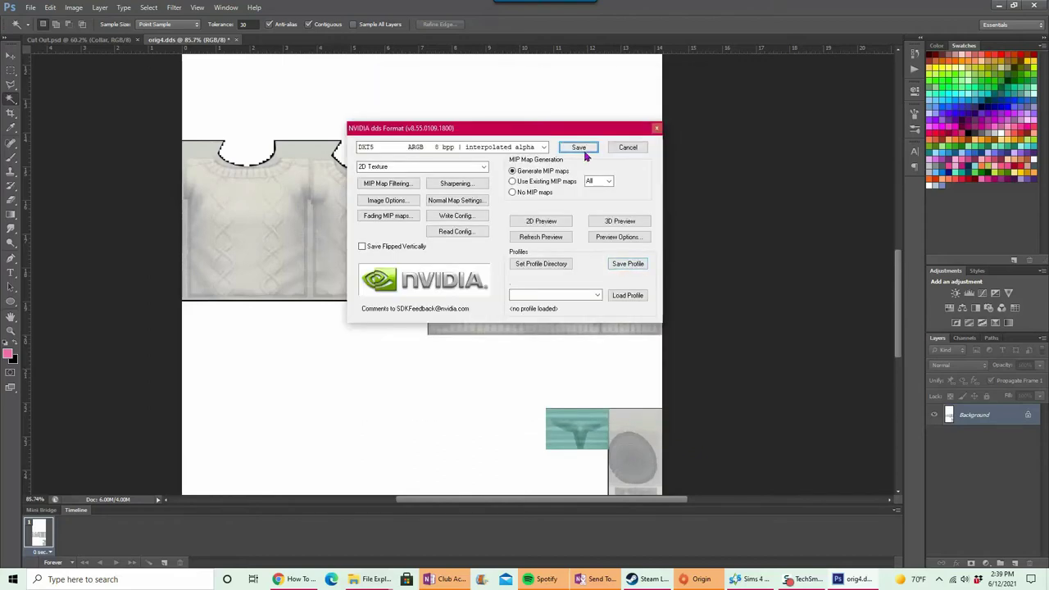
left_click(583, 147)
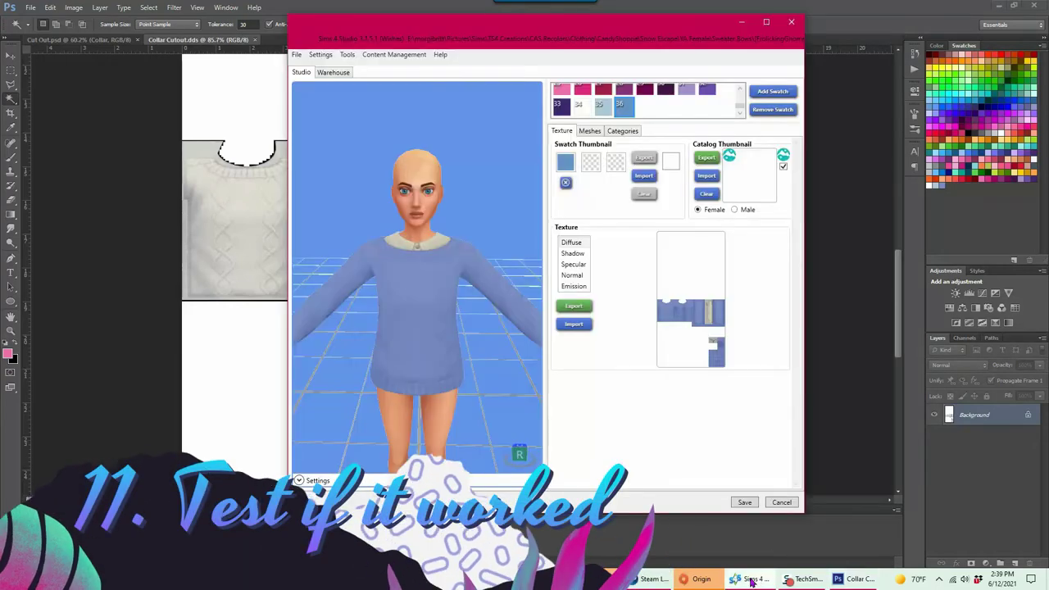
- Switch to the sweater package in Sims 4 Studio, add a swatch and import Collar Cutout as its diffuse texture
left_click(755, 97)
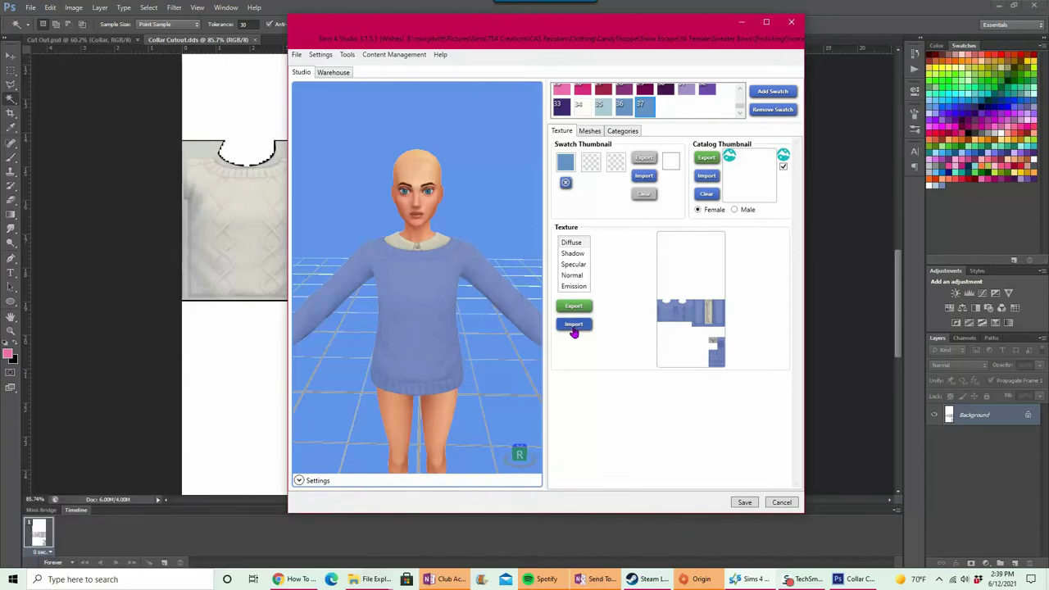
left_click(574, 324)
scroll(662, 244, "down", 3)
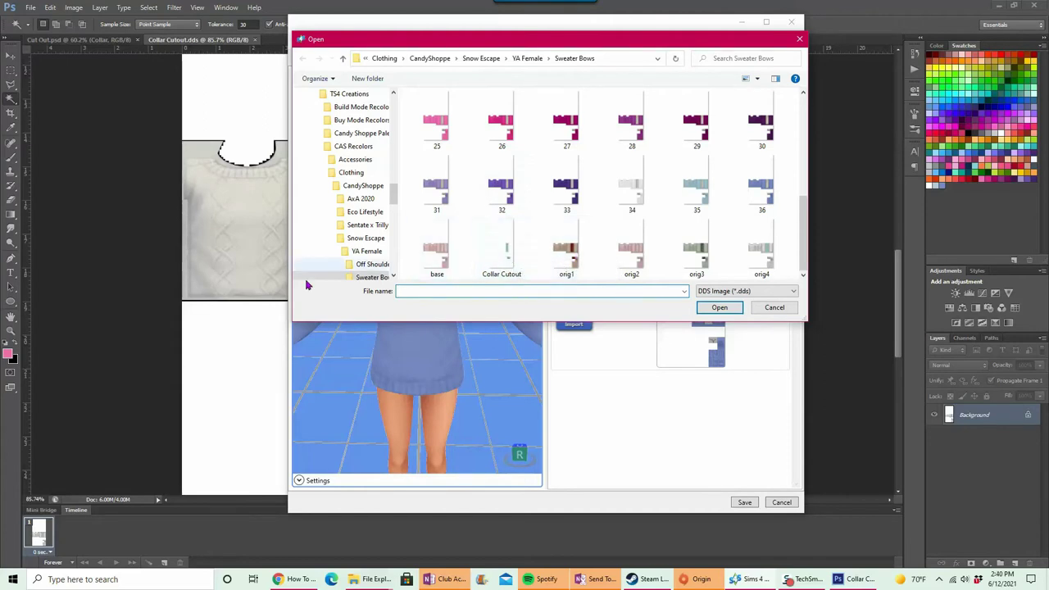
key("alt+Tab")
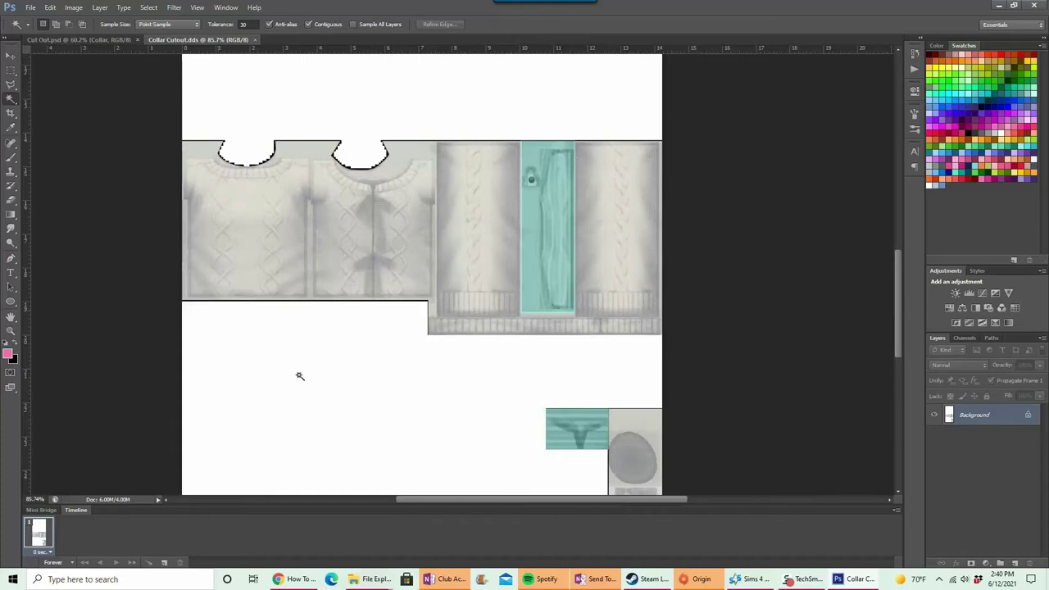
left_click(752, 579)
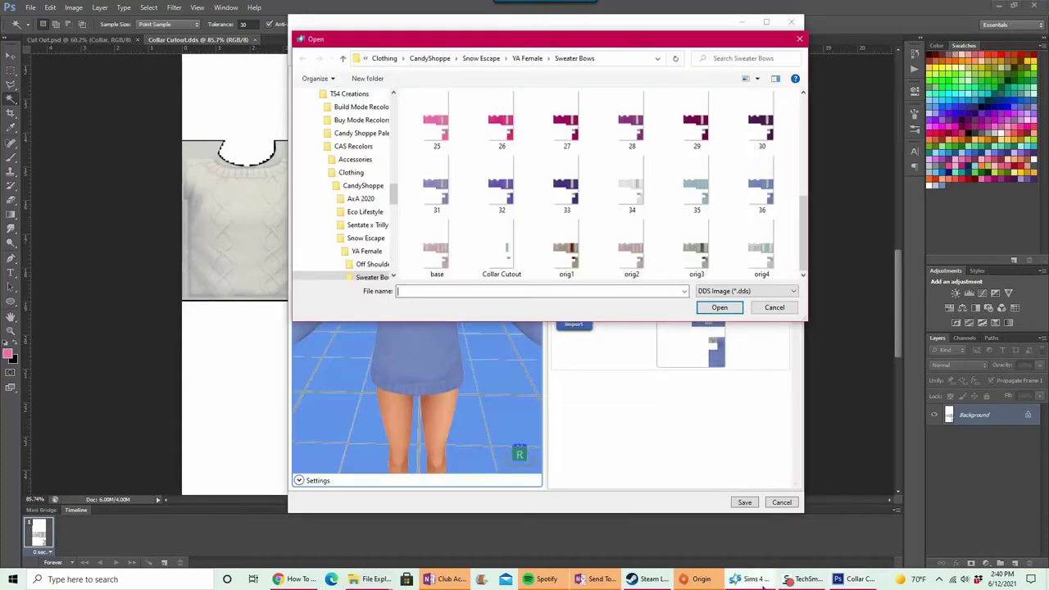
left_click(499, 252)
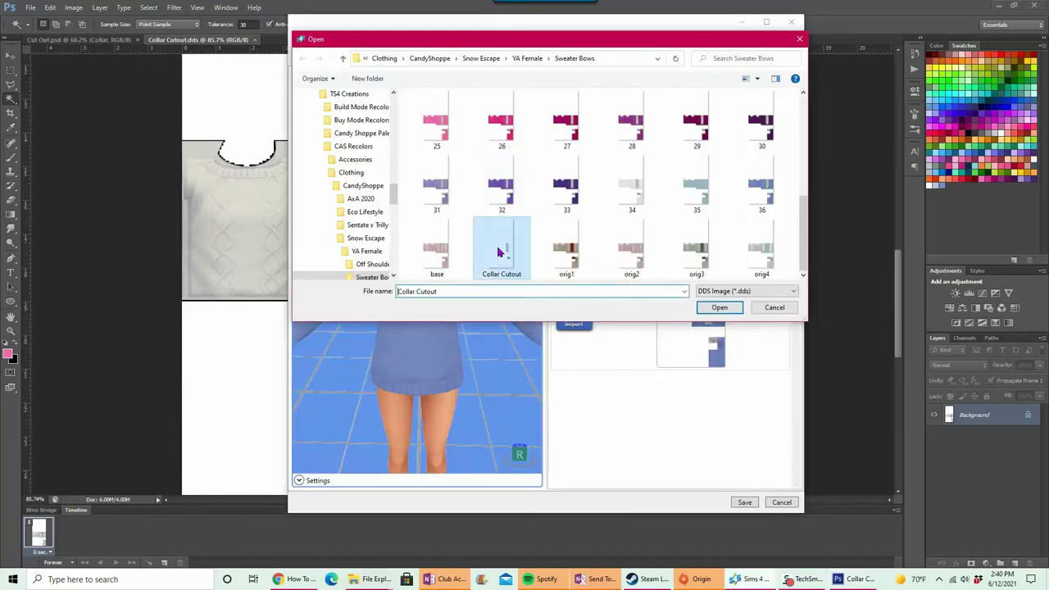
left_click(719, 308)
- Examine the cut-out collar on the sim from several angles, and remove the test swatch
left_click_drag(435, 254, 756, 279)
left_click_drag(412, 255, 10, 315)
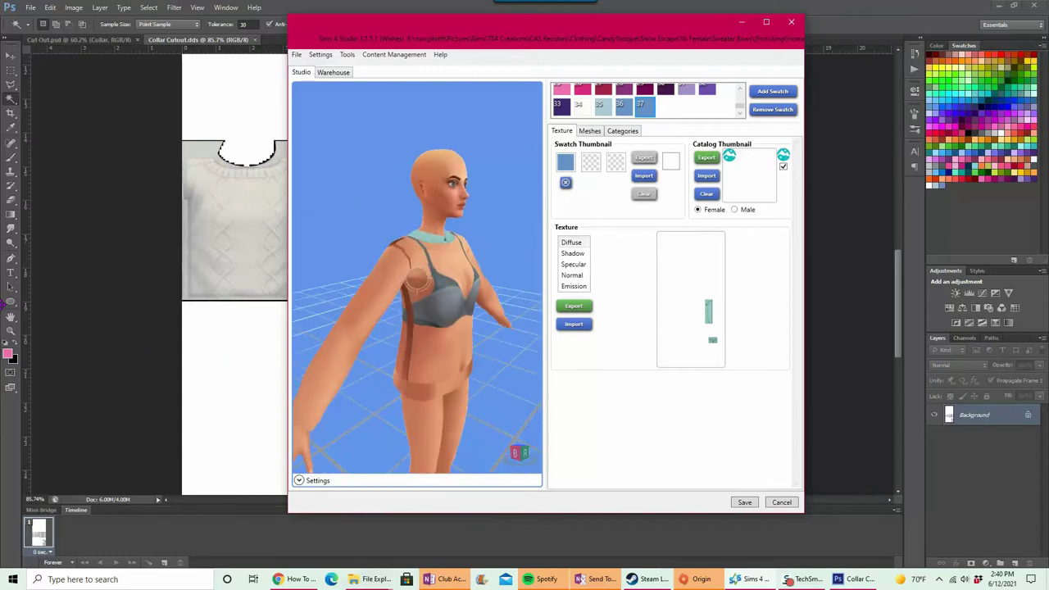
left_click_drag(306, 309, 297, 233)
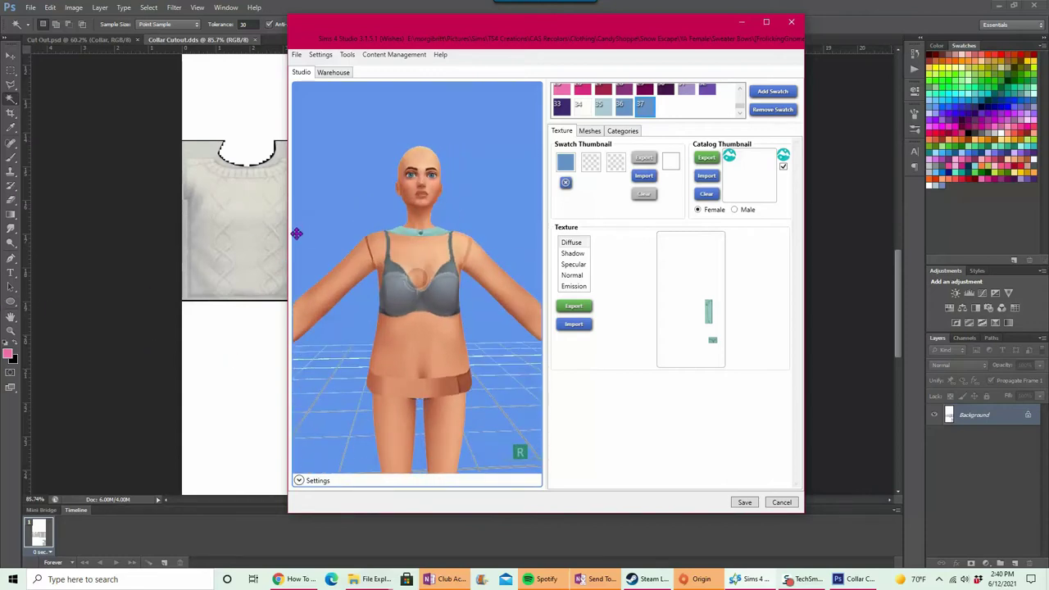
scroll(400, 245, "up", 3)
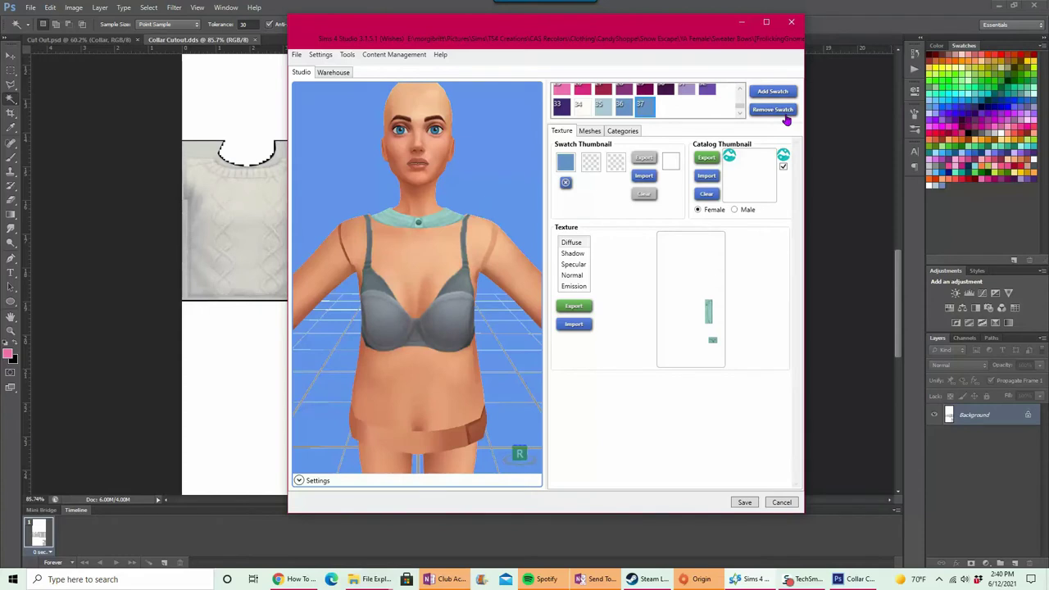
left_click(782, 112)
left_click_drag(512, 46, 242, 26)
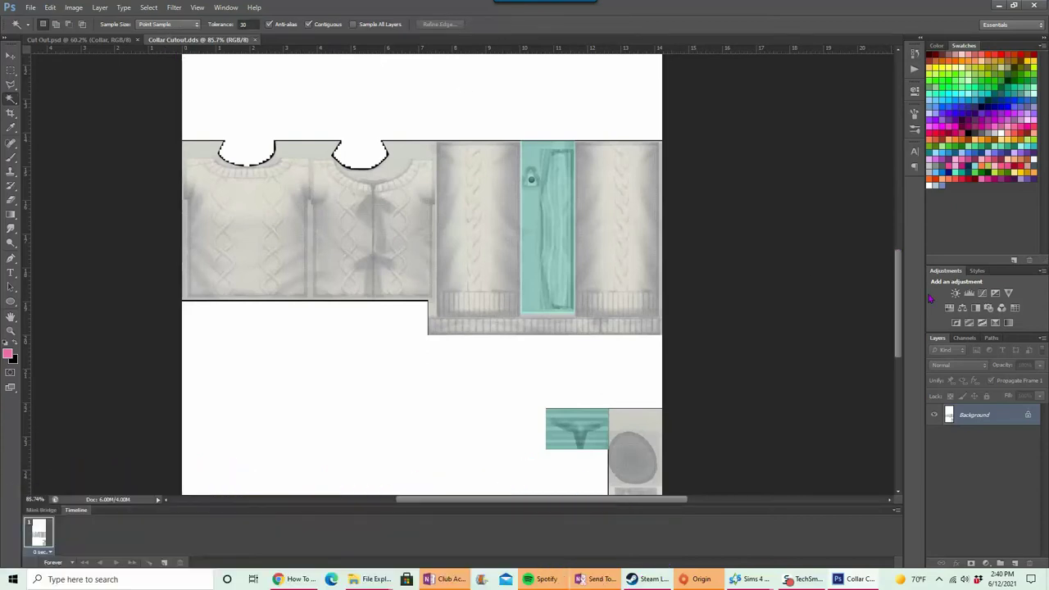
- Switch to Photoshop and run the CS Gradients action on the Collar Cutout texture
left_click(914, 70)
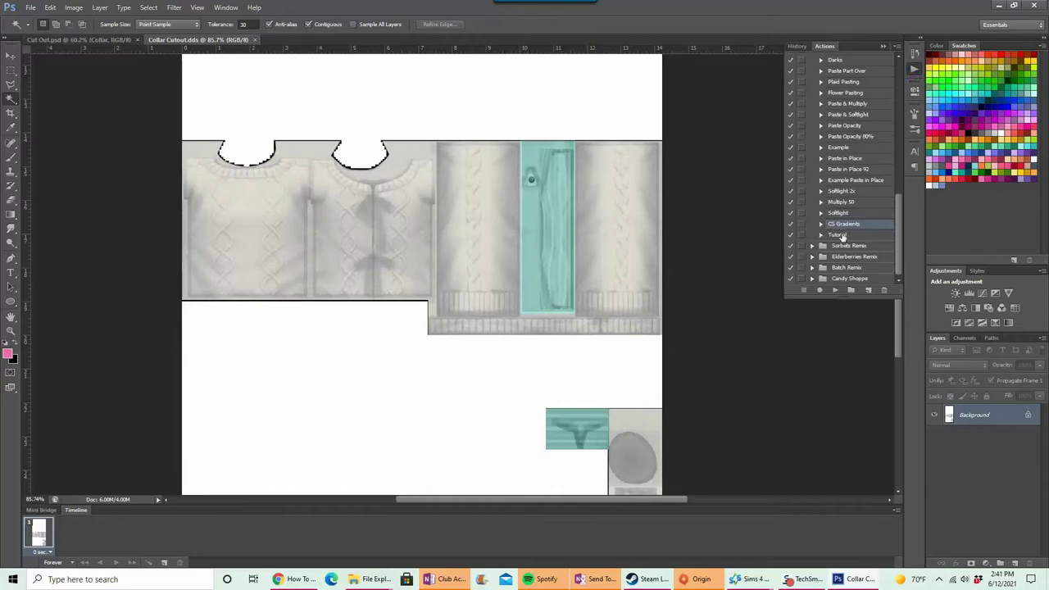
left_click(836, 292)
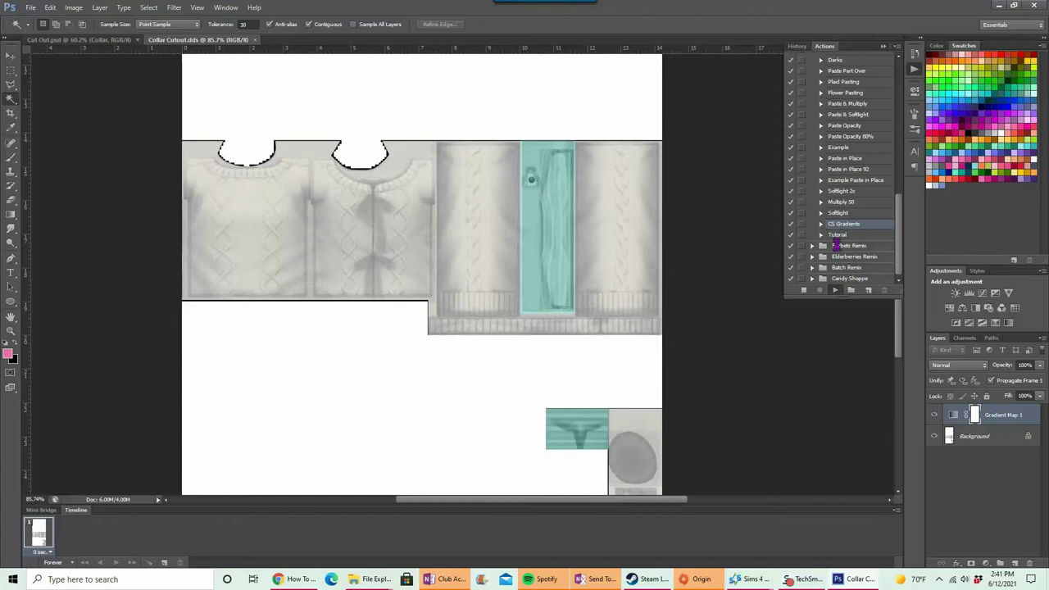
- Start a new CAS standalone project in the second Sims 4 Studio window and filter the parts to Tattoo, Lower Back
left_click(748, 581)
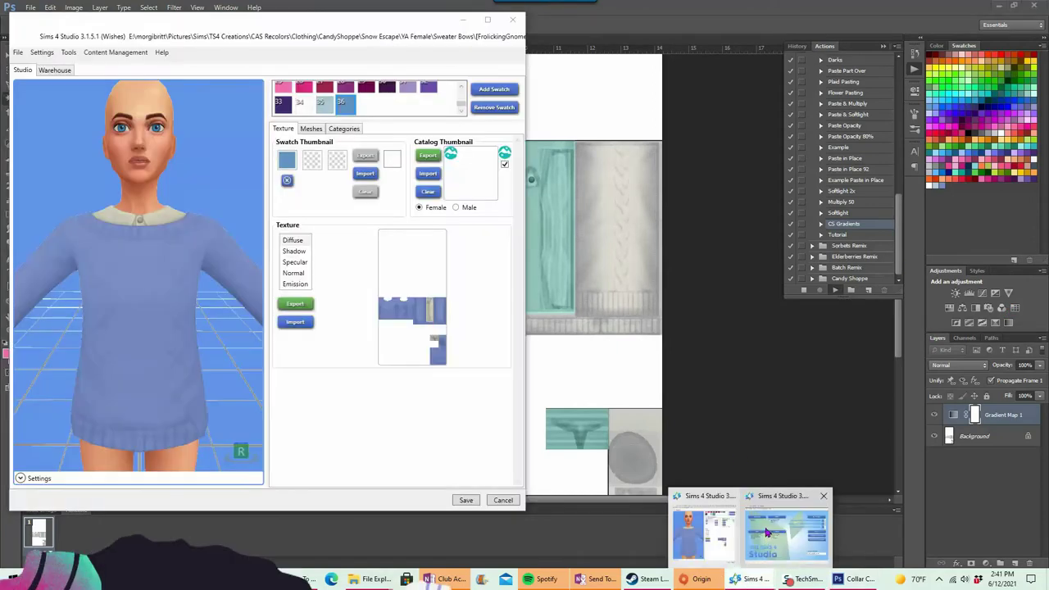
left_click(803, 524)
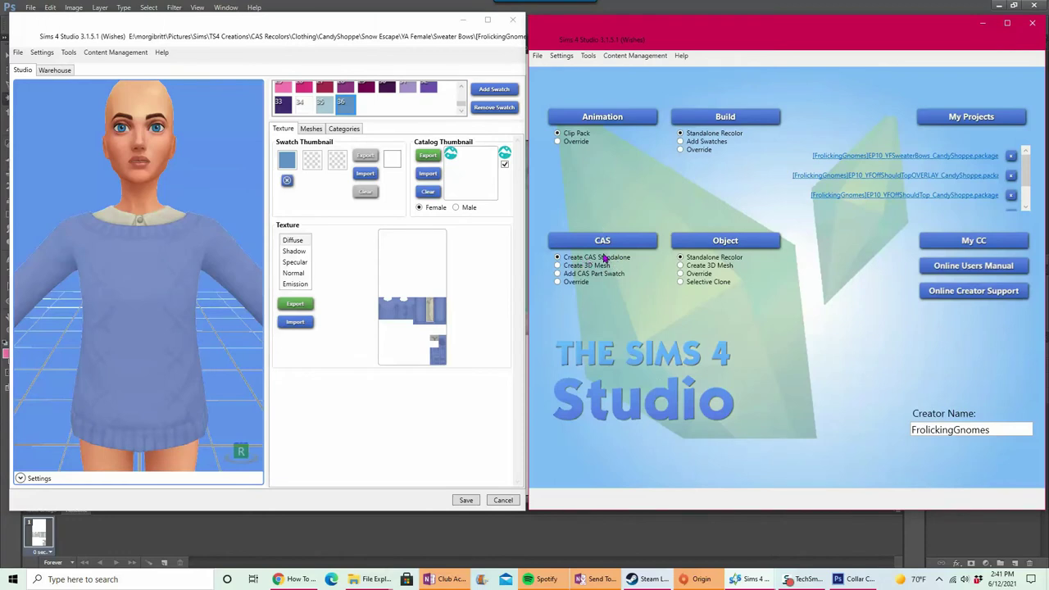
left_click(599, 244)
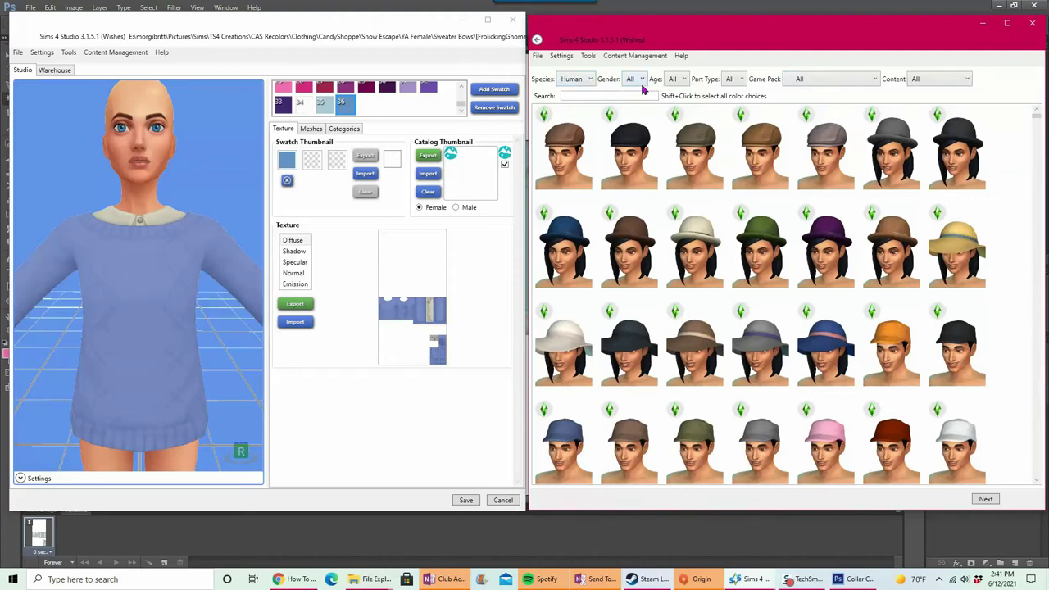
left_click(739, 79)
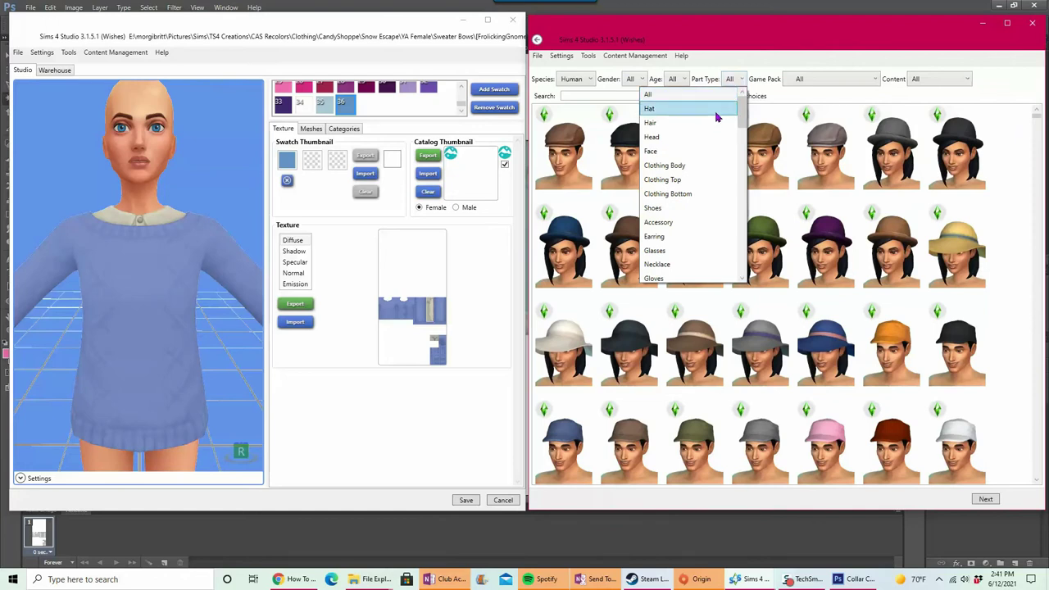
scroll(715, 118, "down", 1)
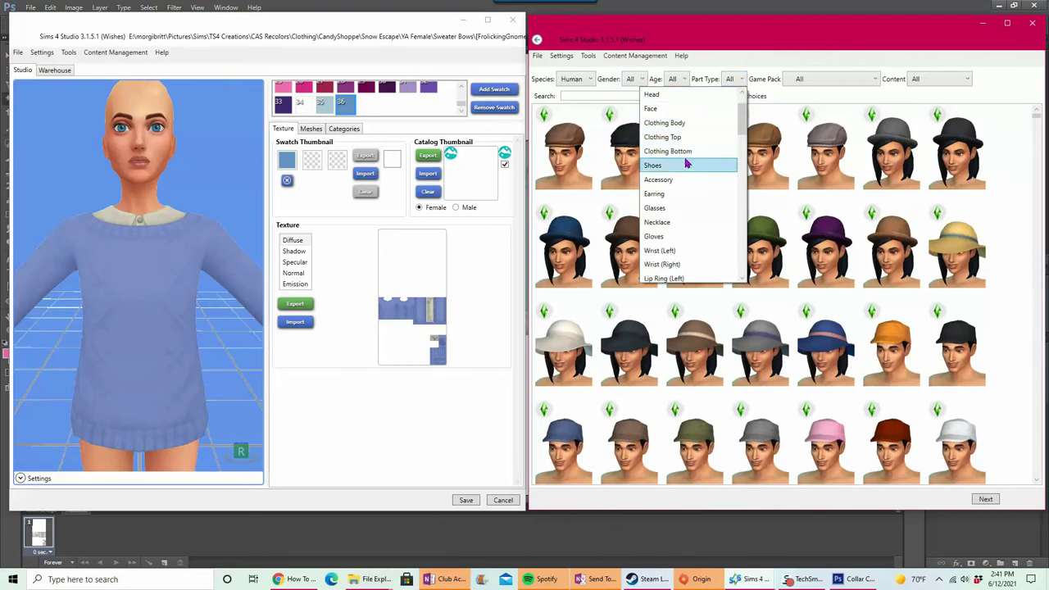
scroll(687, 163, "down", 1)
scroll(687, 168, "down", 10)
scroll(686, 169, "down", 3)
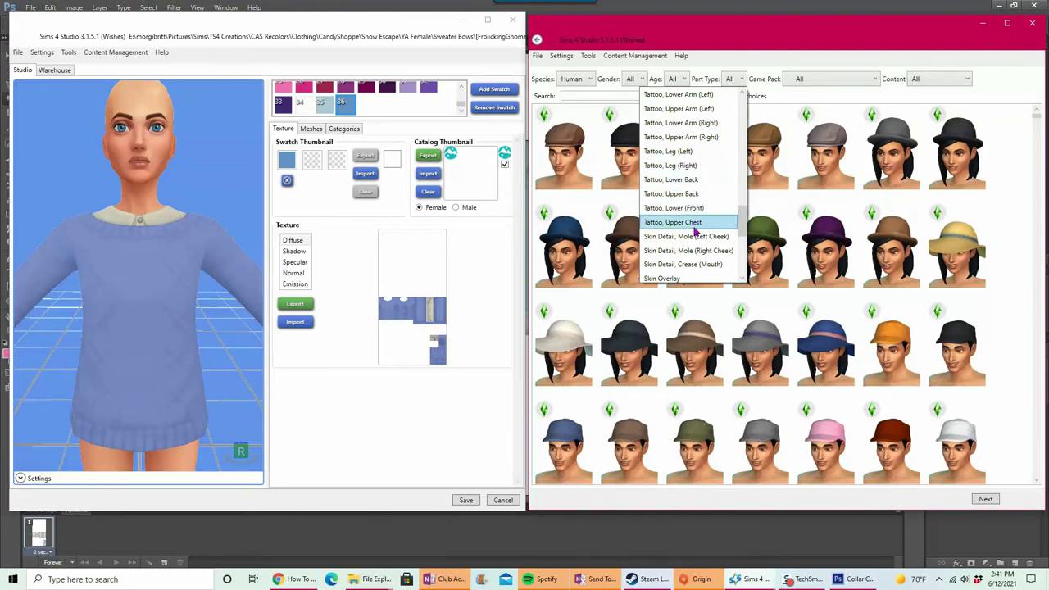
left_click(688, 181)
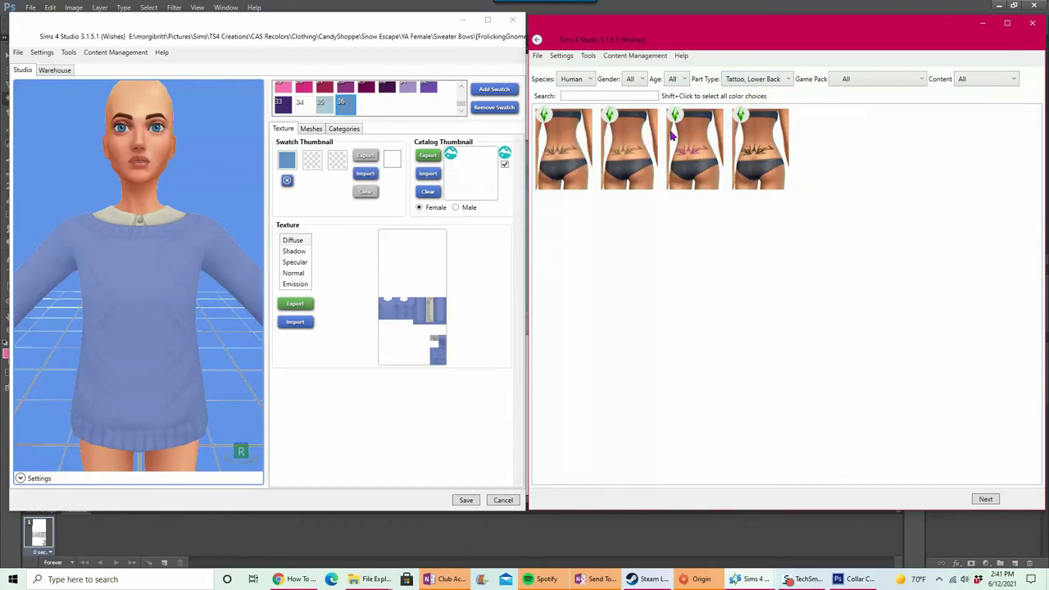
- Save the lower back tattoo project in Sweater Bows as [FrolickingGnomes]EP10_YFSweaterBowsOVERLAY_CandyShoppe
left_click(974, 502)
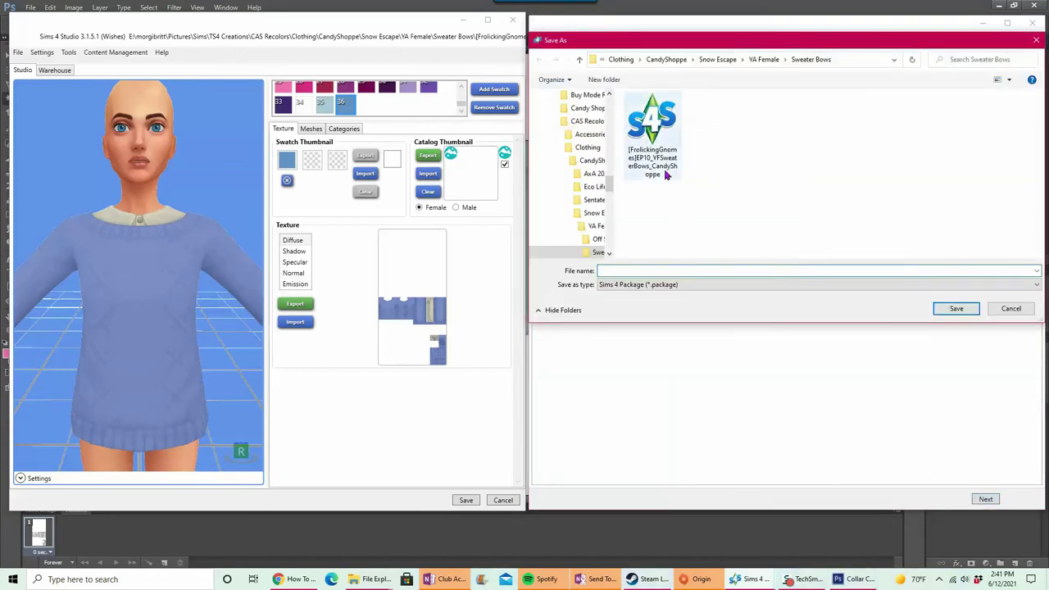
left_click(660, 141)
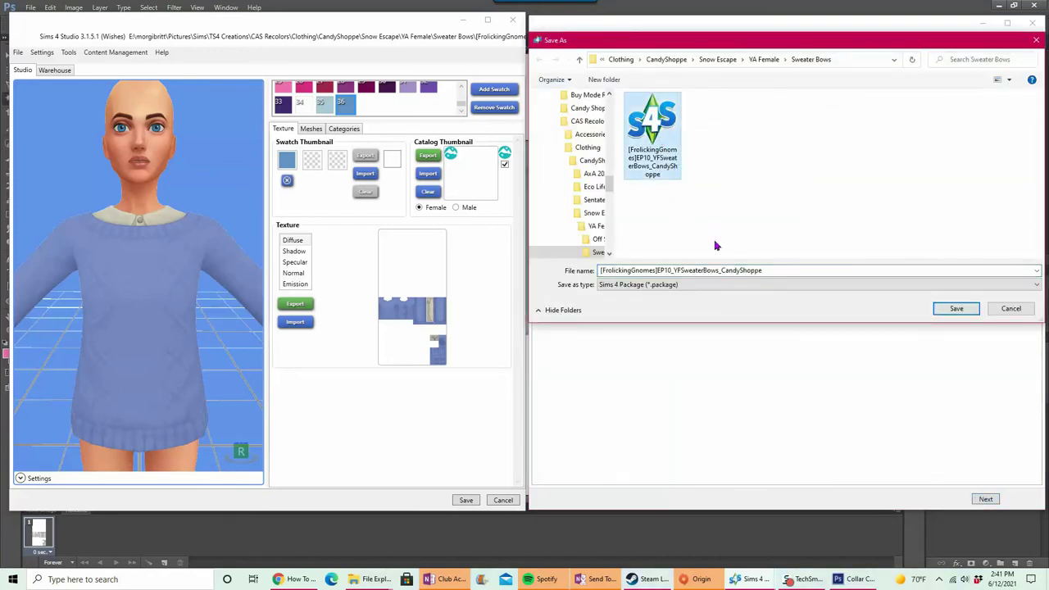
left_click(716, 272)
left_click(716, 272)
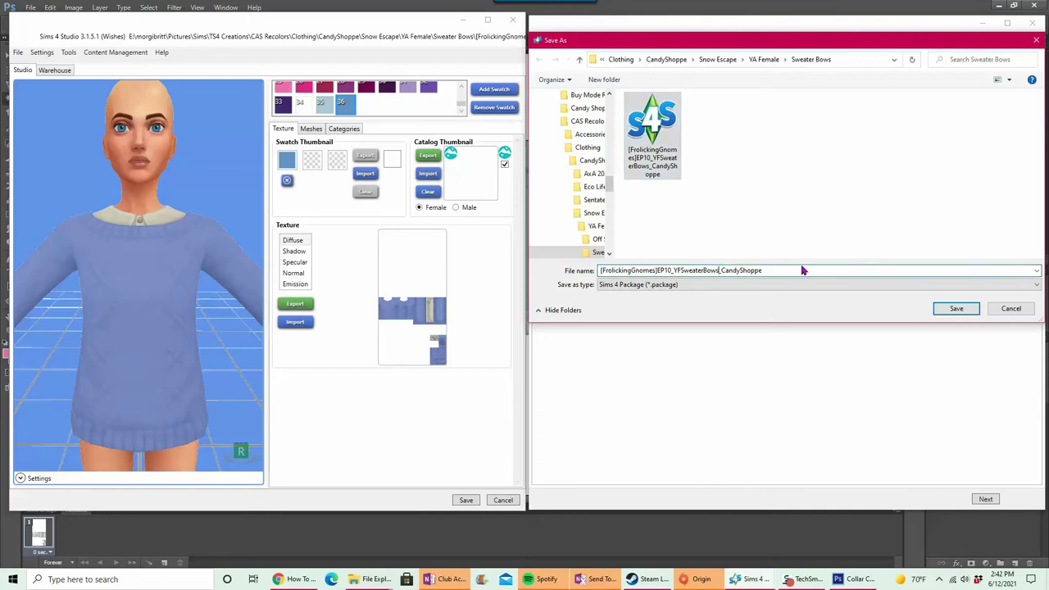
type("OVERLA")
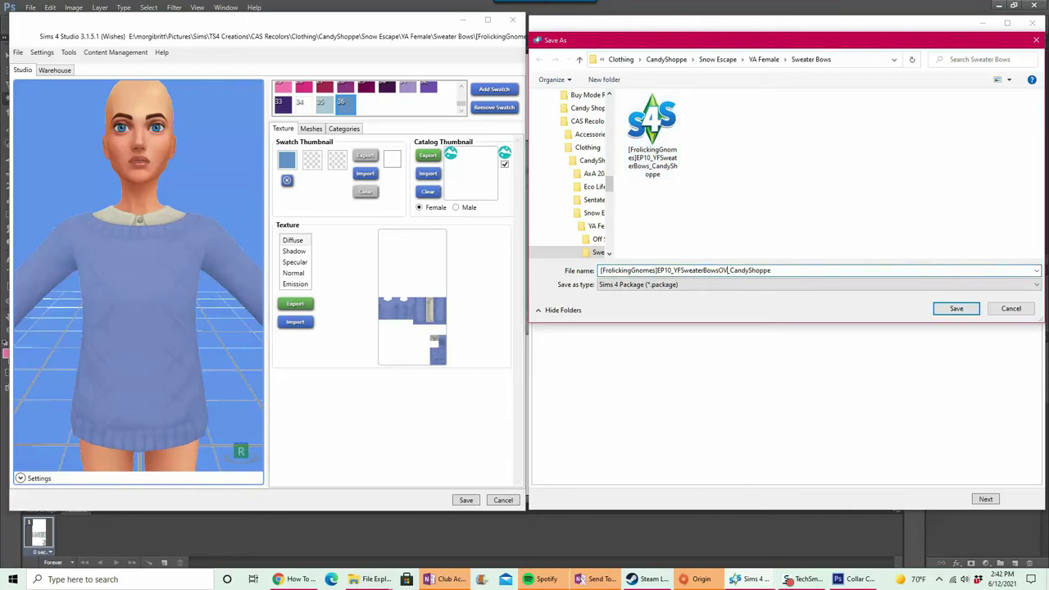
key("Return")
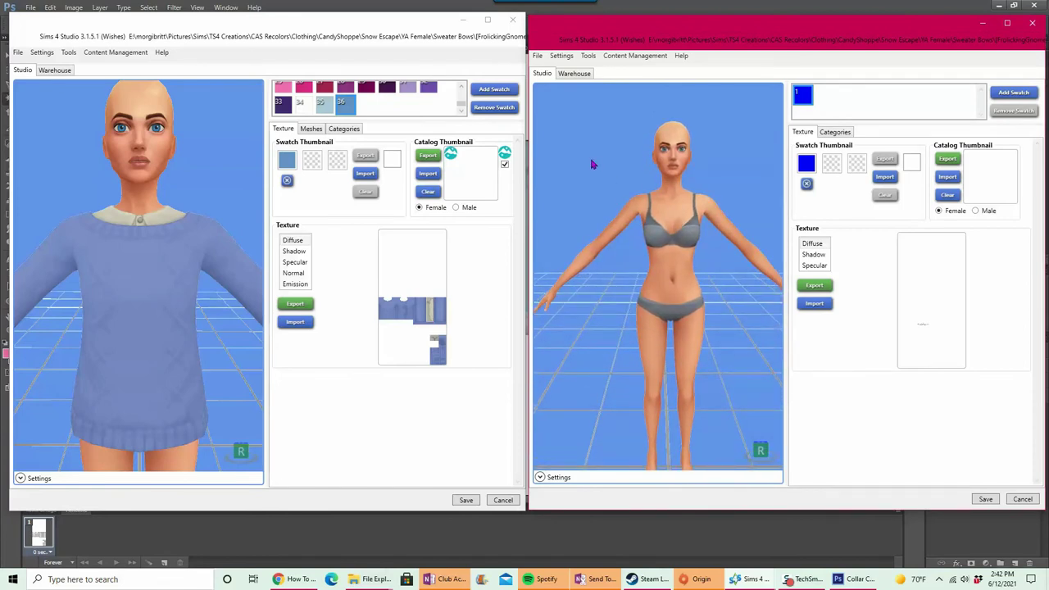
- Open the warehouse of both packages and display the first sweater CAS Part's data beside the tattoo's for comparison
left_click(575, 72)
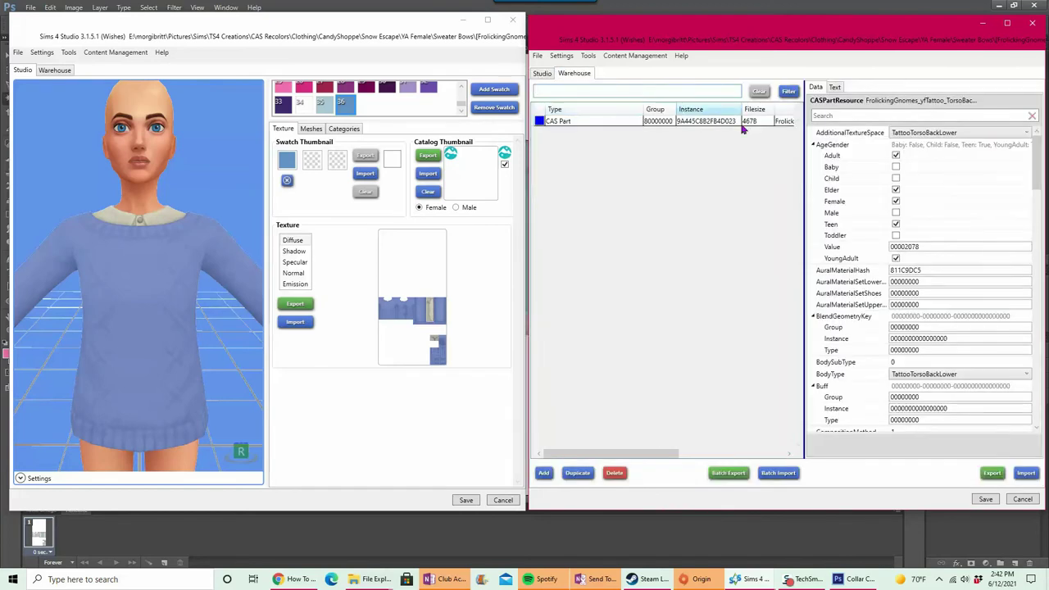
left_click(51, 72)
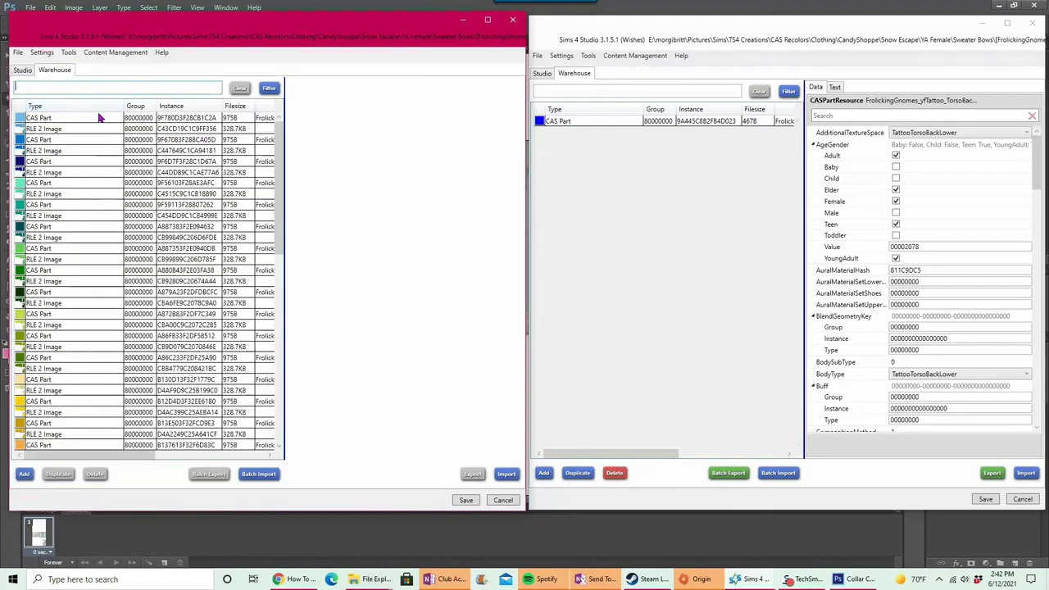
left_click(70, 119)
scroll(480, 195, "up", 10)
left_click_drag(520, 344, 533, 152)
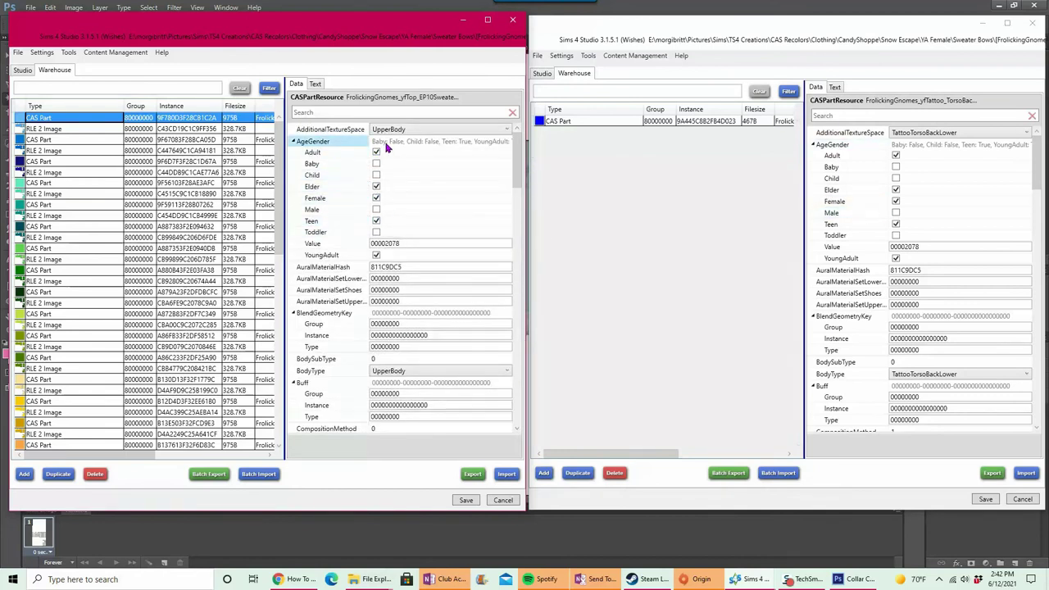
- Set the tattoo CAS Part's BodyType to MiddleFingerLeft
left_click(376, 220)
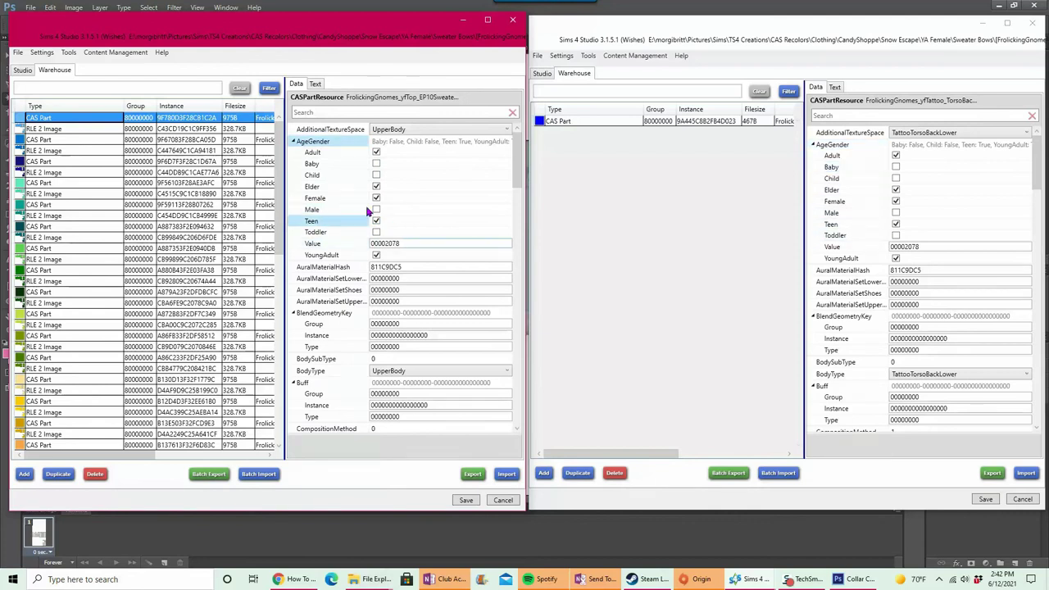
scroll(412, 245, "down", 2)
scroll(414, 253, "down", 2)
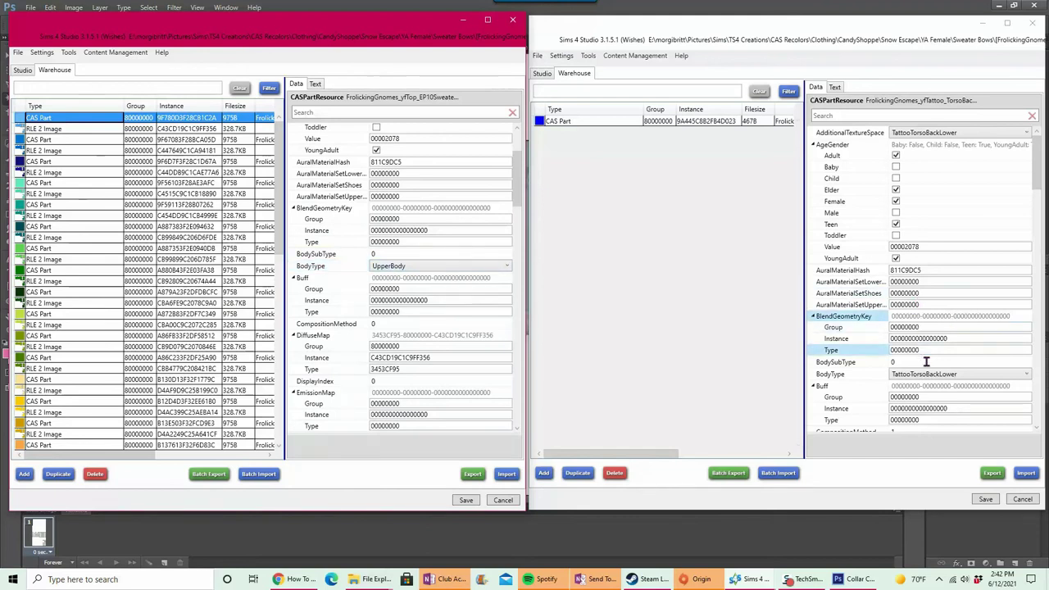
scroll(950, 327, "down", 2)
left_click(934, 296)
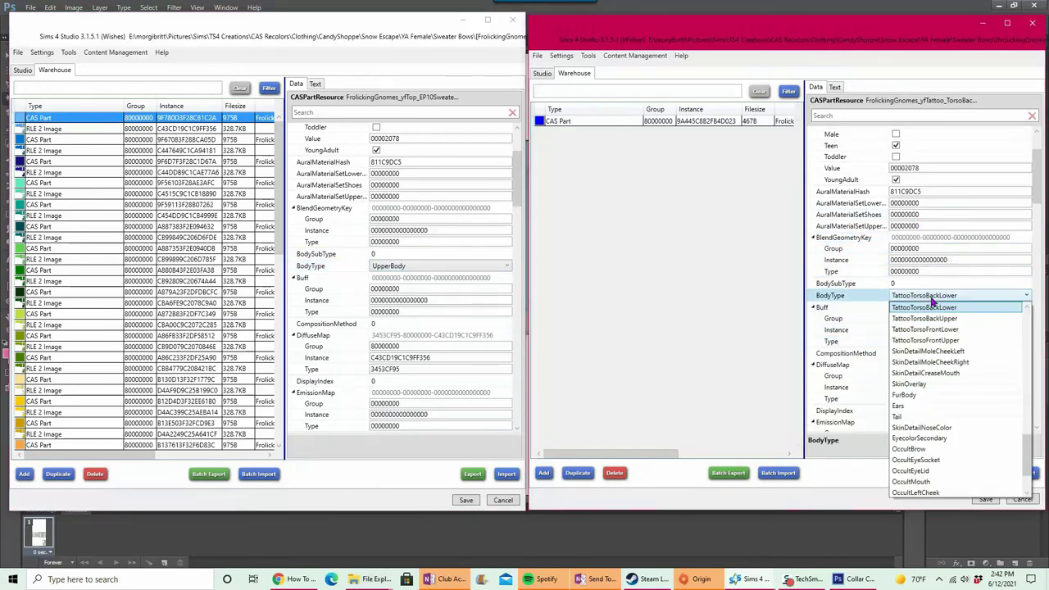
scroll(938, 336, "down", 2)
scroll(940, 345, "up", 2)
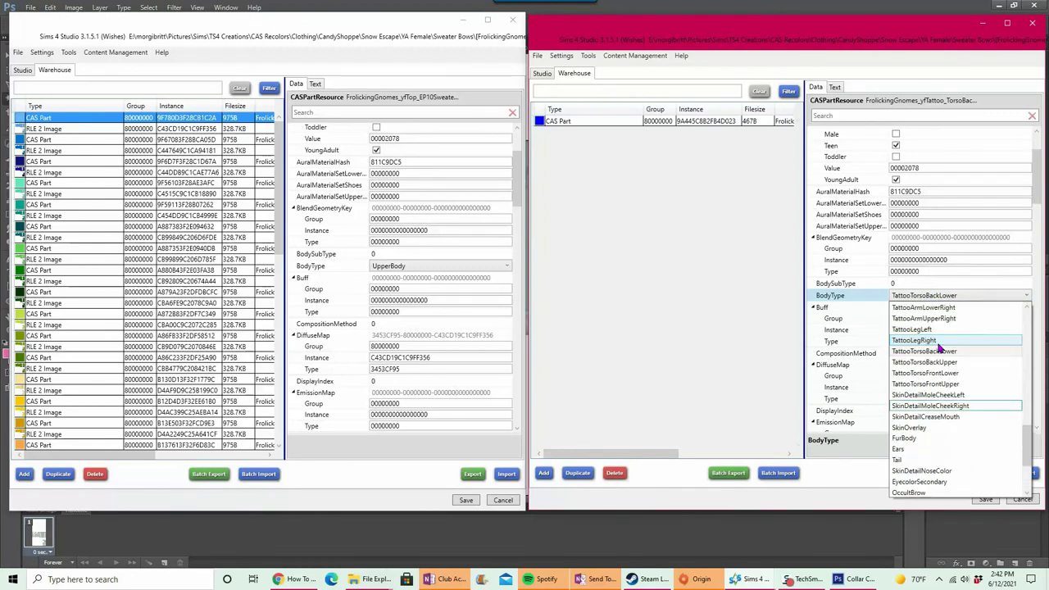
scroll(940, 351, "up", 4)
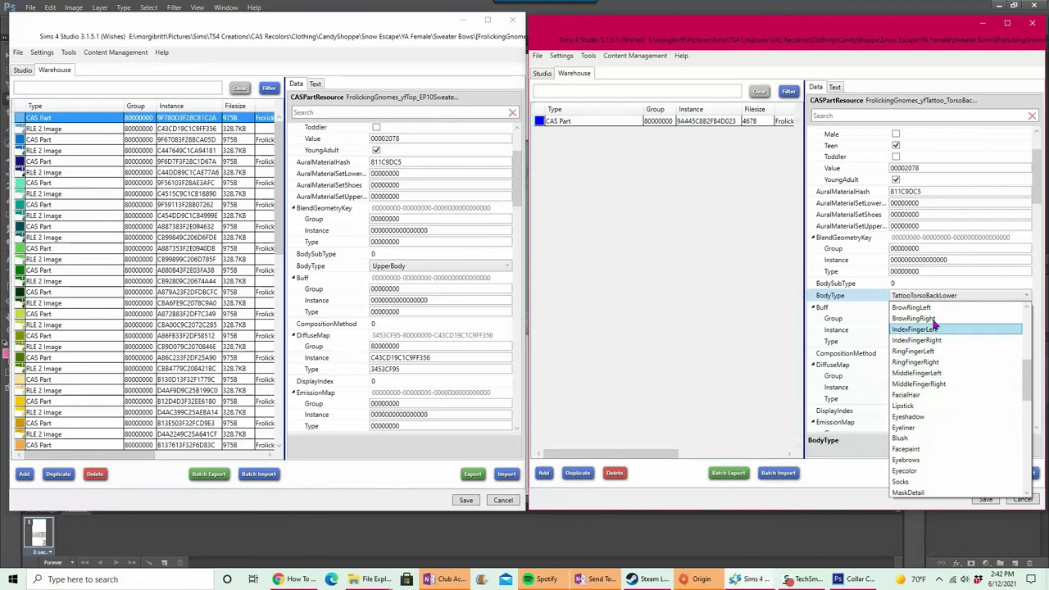
scroll(960, 358, "up", 1)
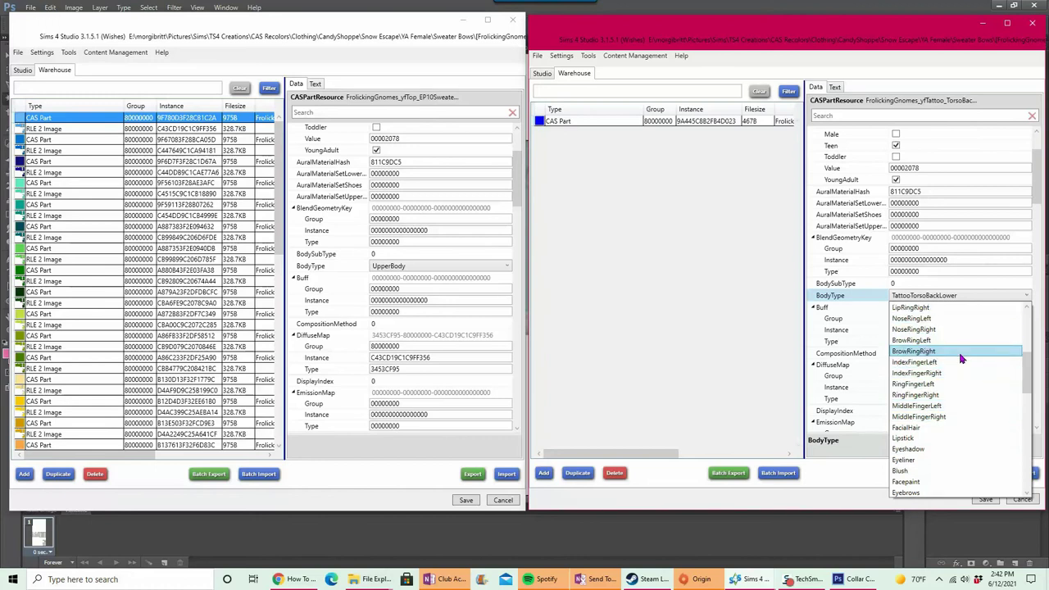
left_click(924, 410)
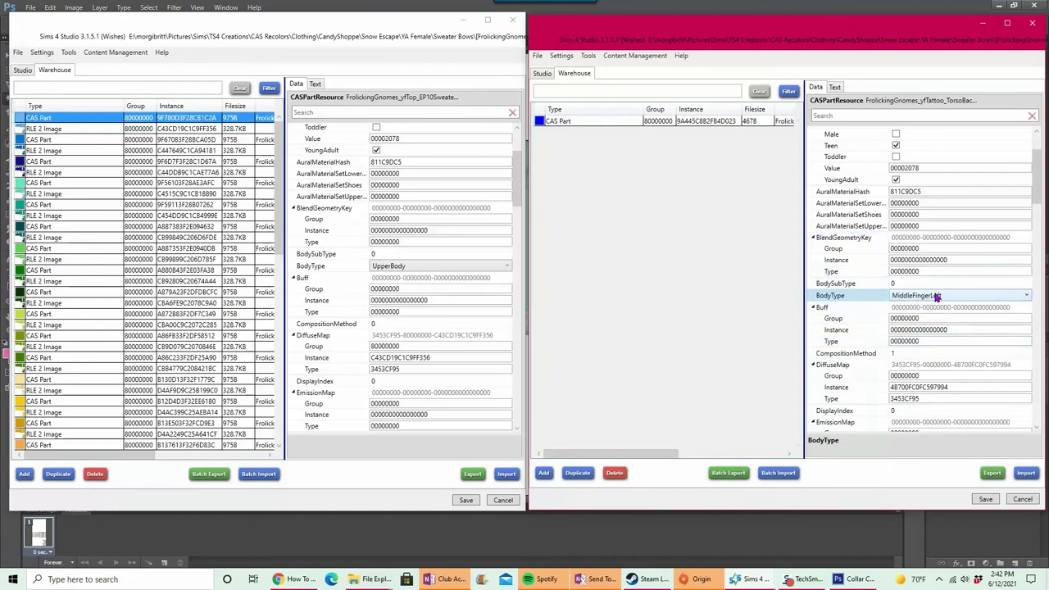
left_click(942, 300)
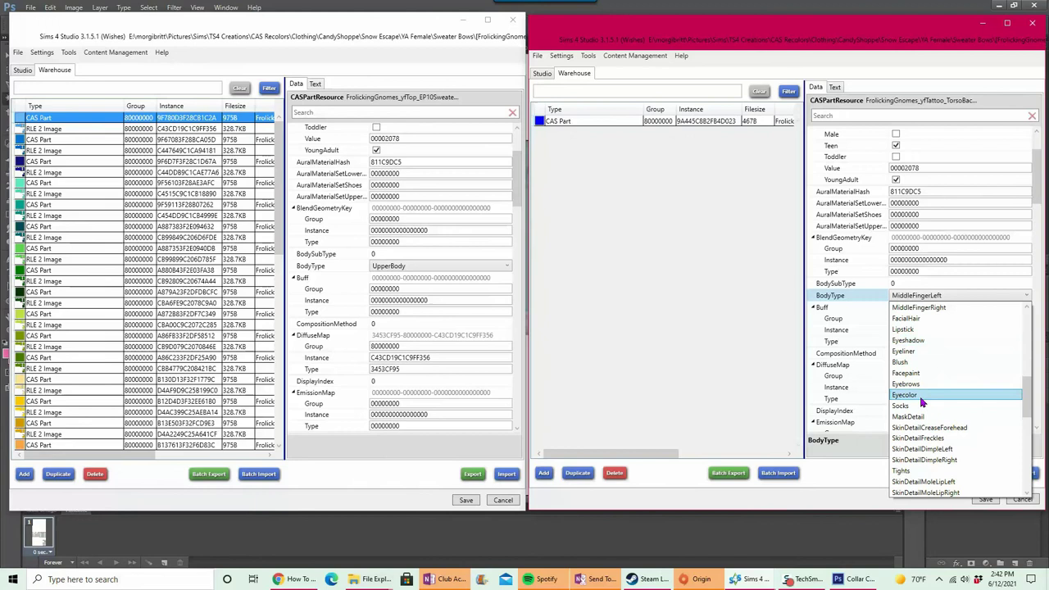
scroll(942, 347, "up", 1)
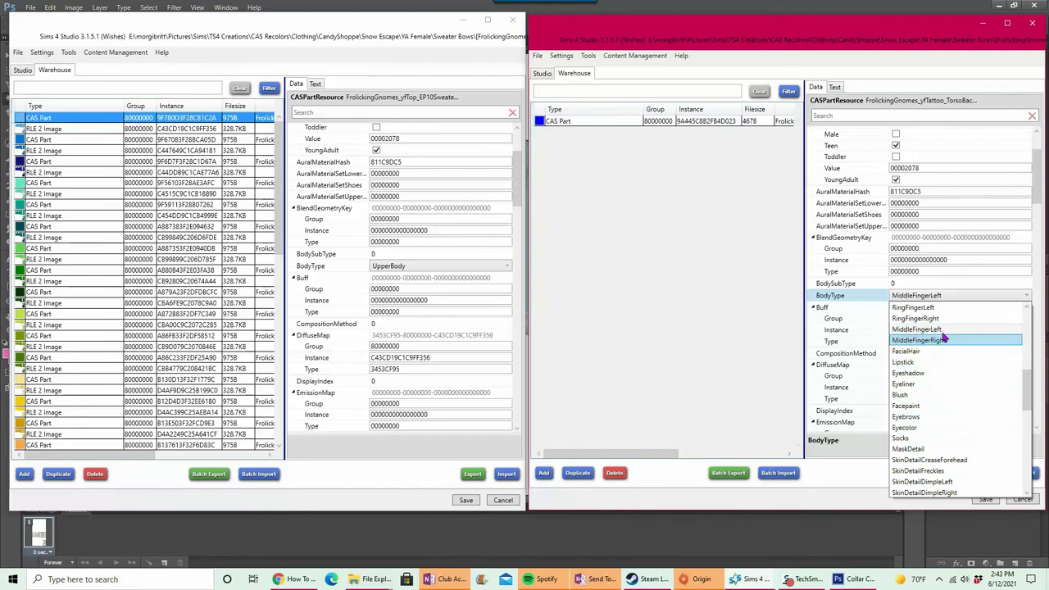
left_click(782, 398)
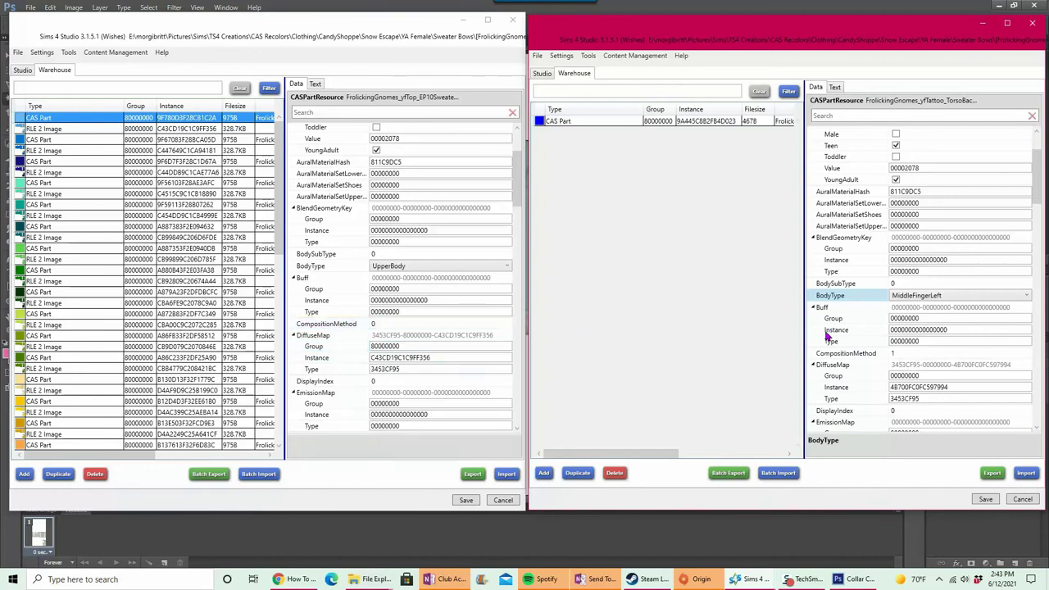
- Set the tattoo part's CompositionMethod to 0 and check its PartFlags against the sweater's
left_click(892, 353)
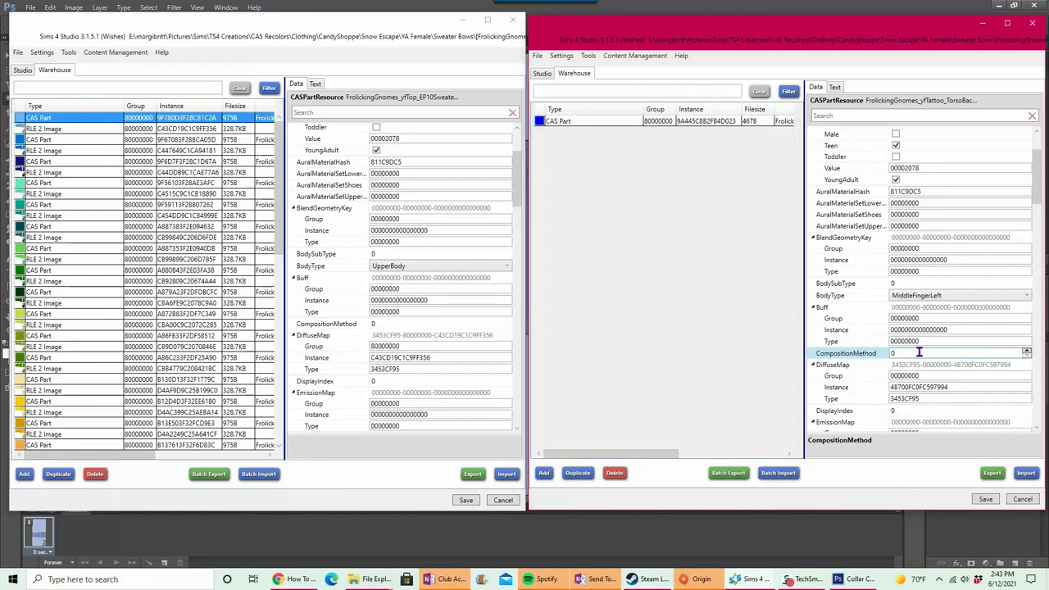
scroll(978, 295, "down", 2)
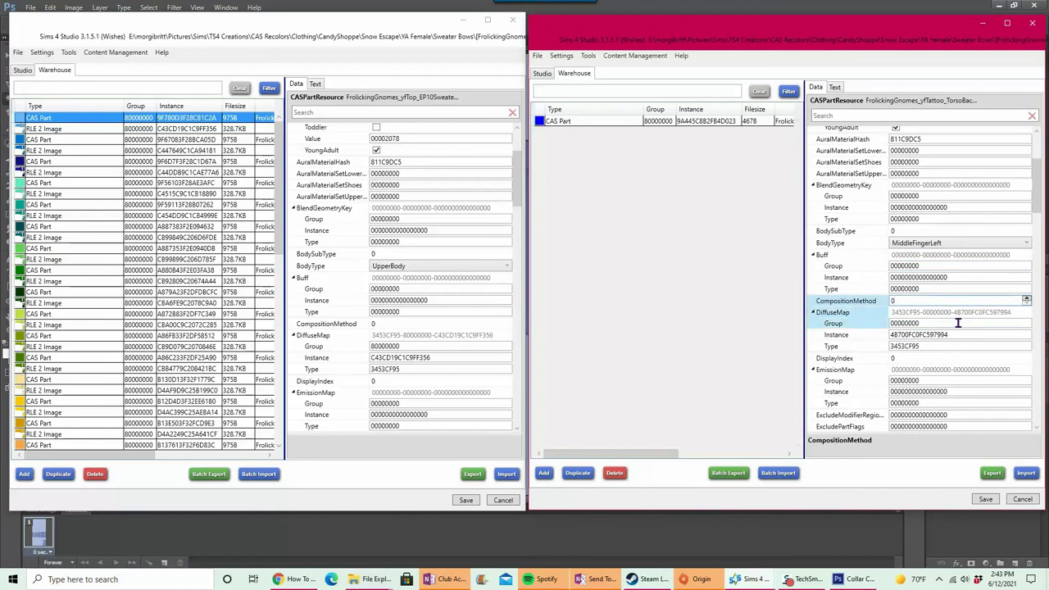
scroll(942, 303, "down", 15)
scroll(926, 287, "up", 1)
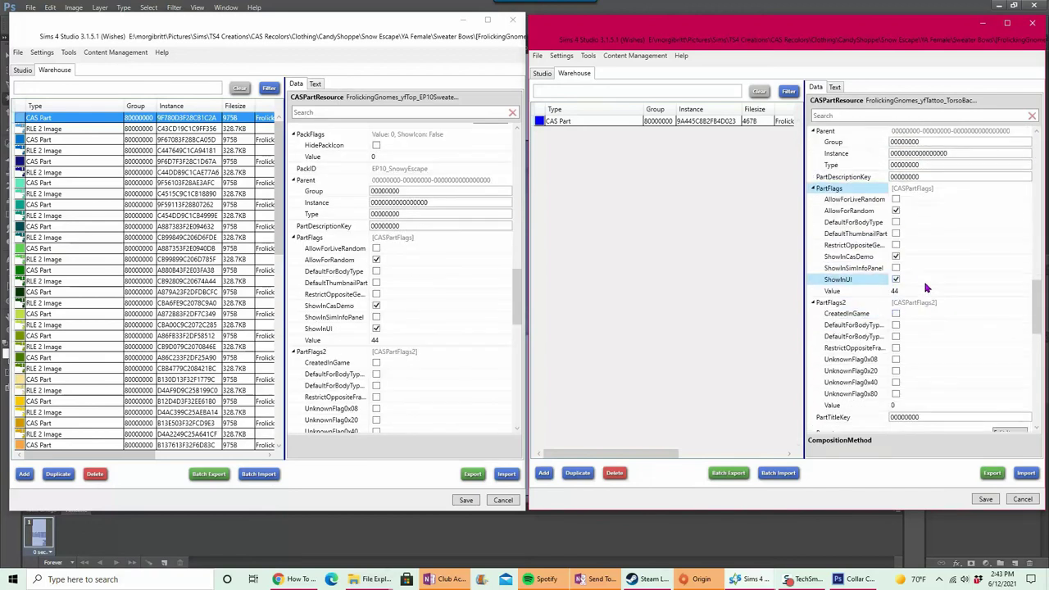
left_click(811, 187)
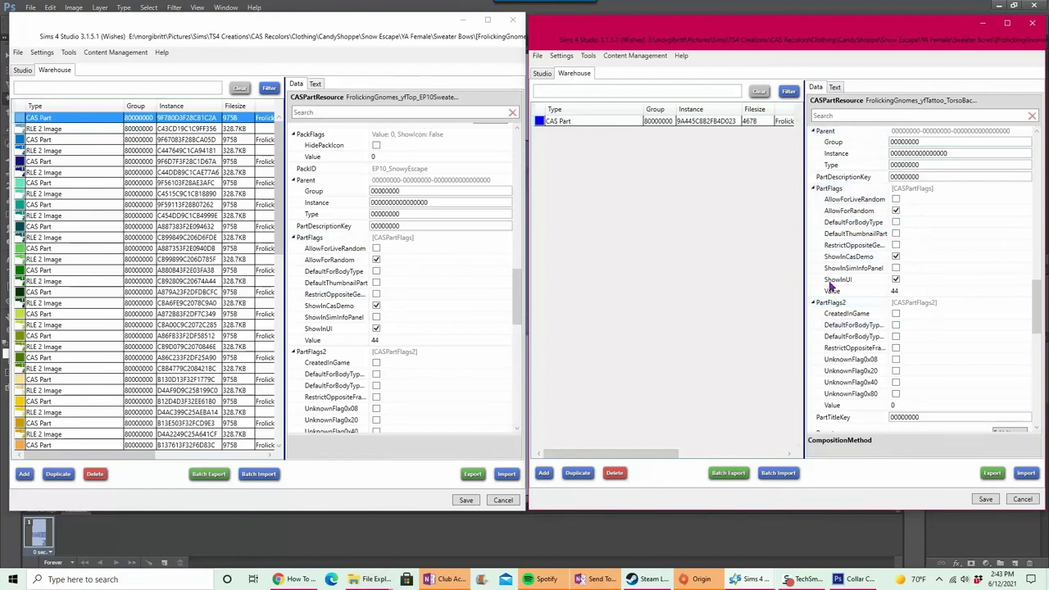
left_click(916, 303)
left_click(895, 211)
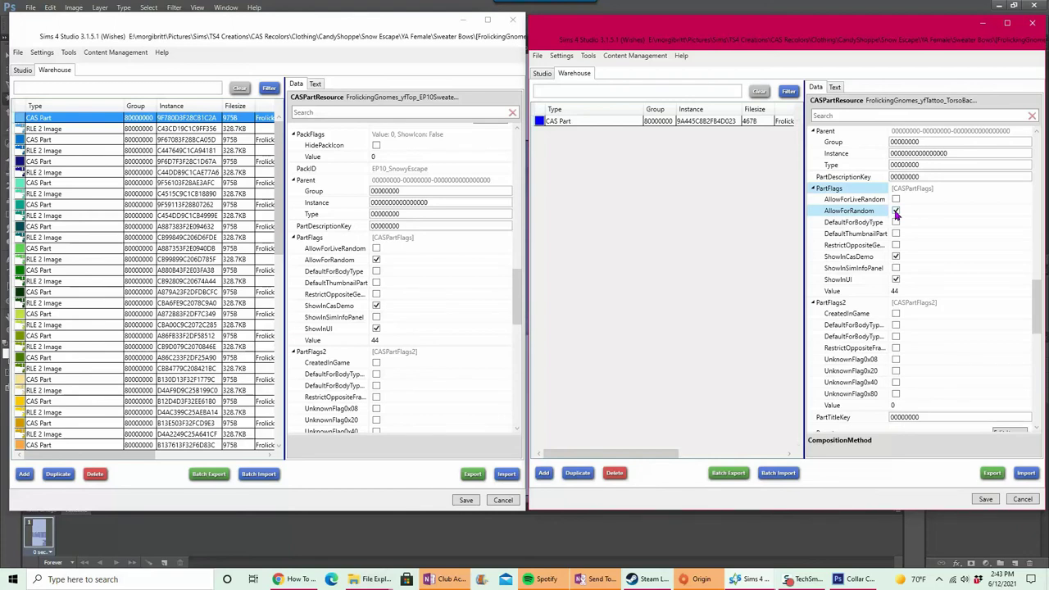
- Locate the SortLayer value in both CAS Parts, filtering the sweater's data by "sort"
scroll(963, 263, "down", 10)
left_click(894, 293)
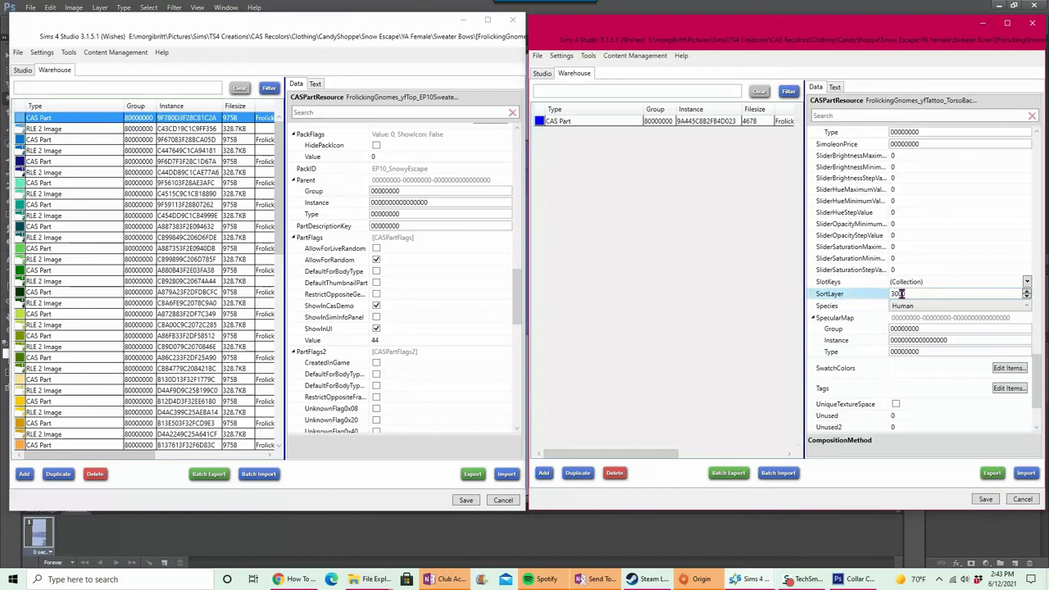
left_click(832, 125)
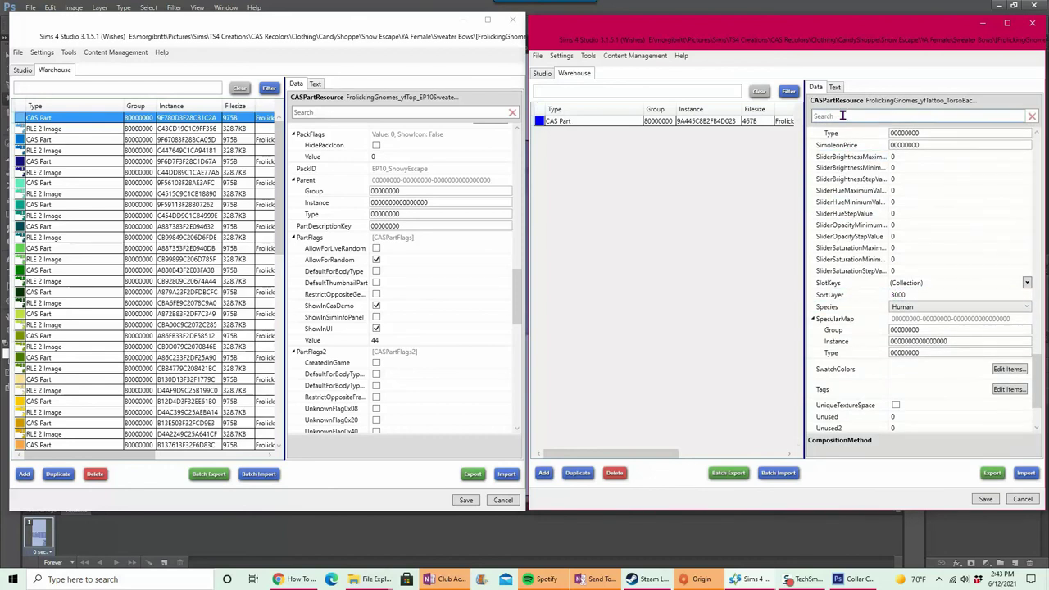
scroll(490, 316, "down", 8)
left_click(475, 310)
scroll(492, 310, "down", 4)
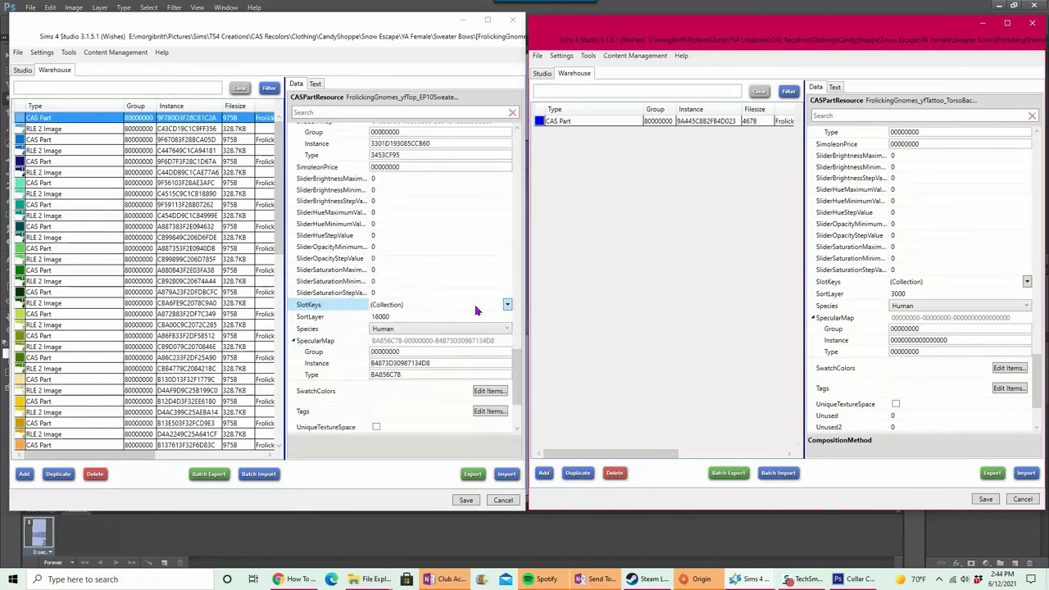
scroll(444, 245, "up", 2)
left_click(329, 111)
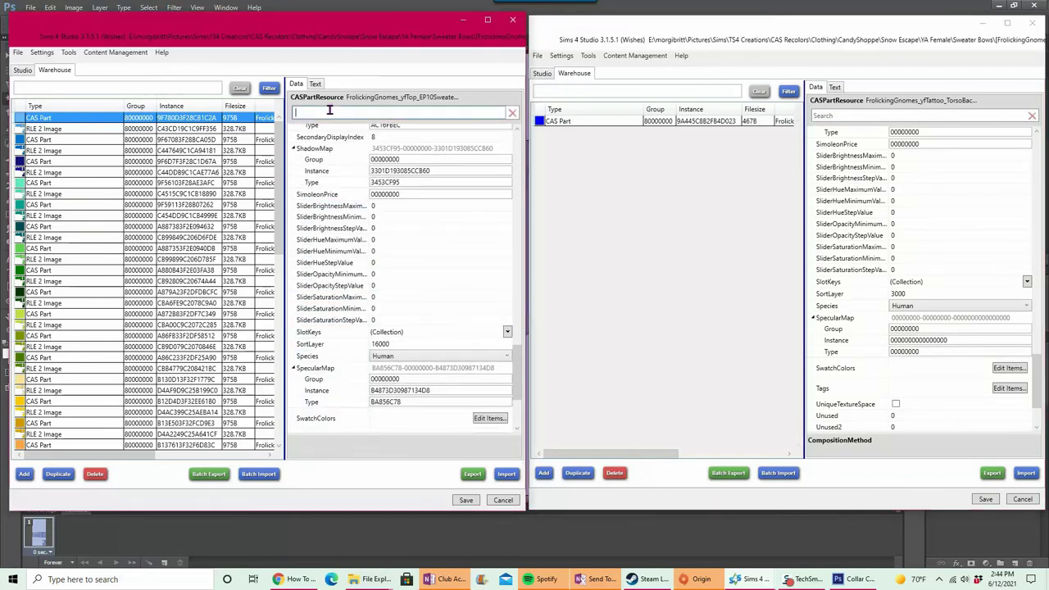
type("sort")
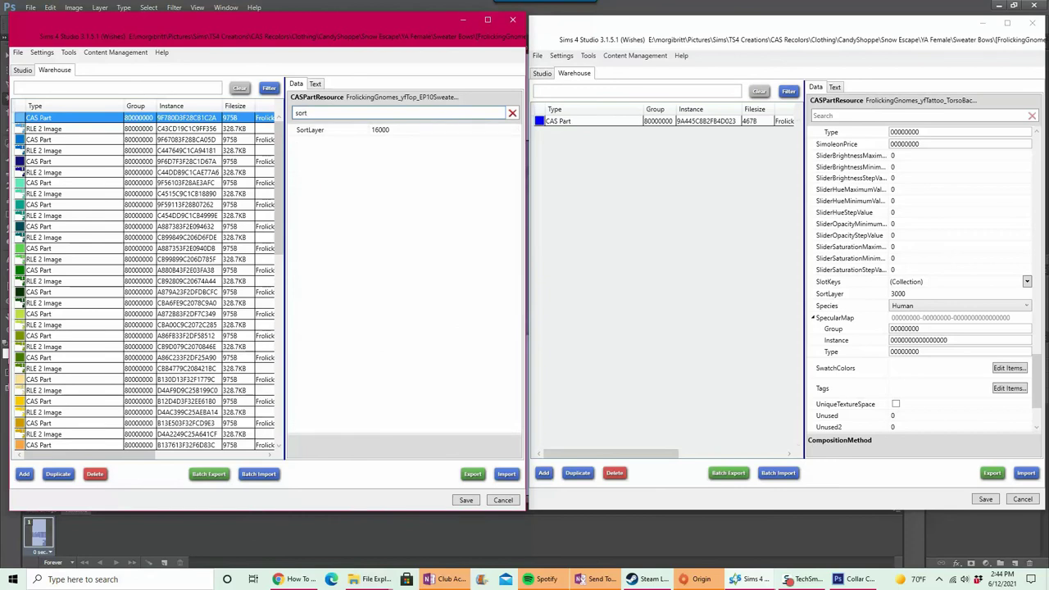
left_click(381, 129)
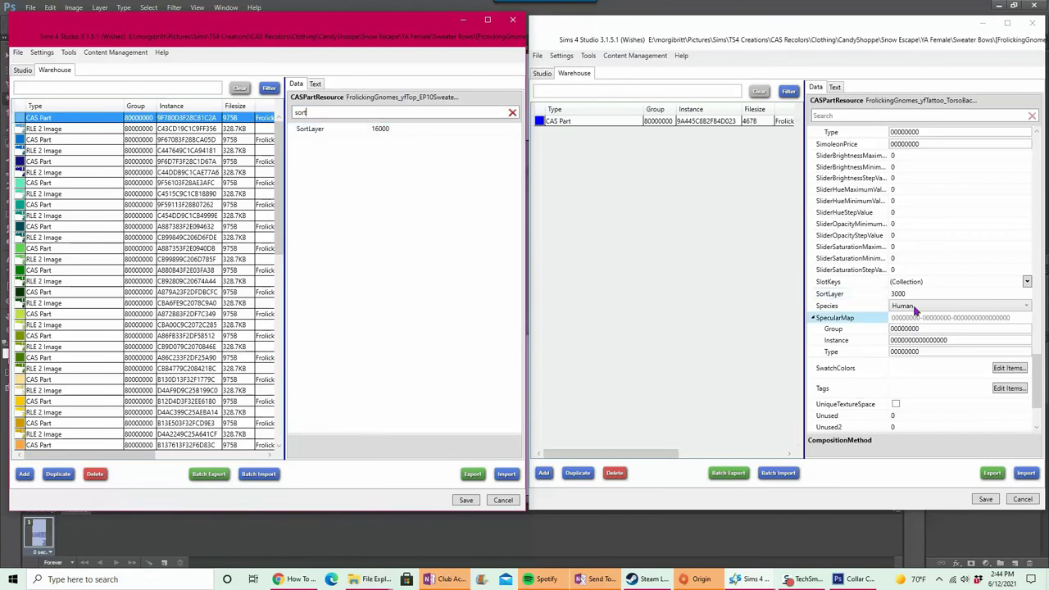
- Set the tattoo part's SortLayer to 16001 and clear the "sort" filter from the sweater's data
left_click(917, 294)
type("16001")
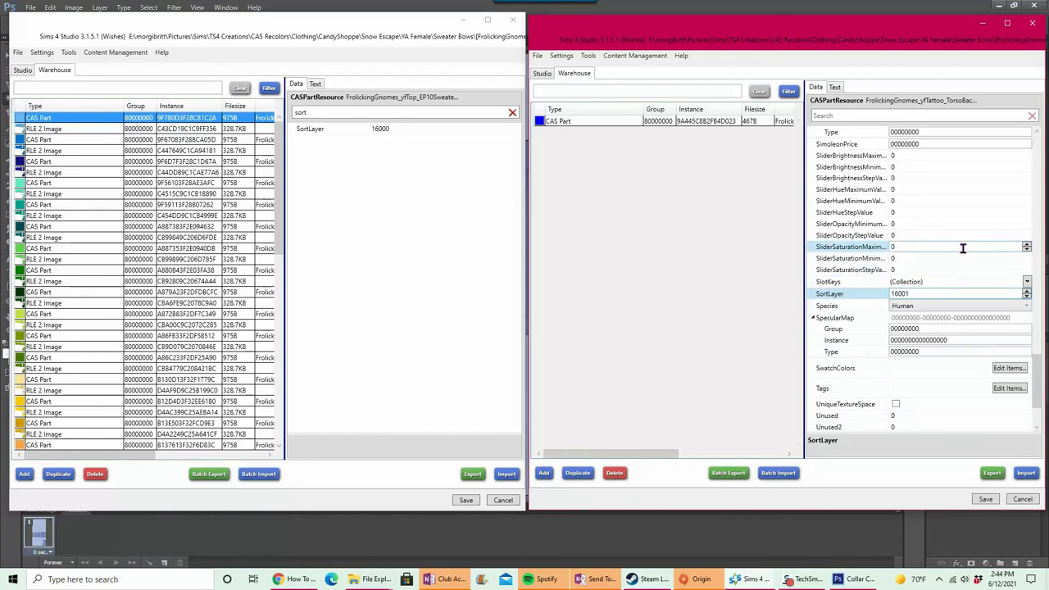
left_click(407, 189)
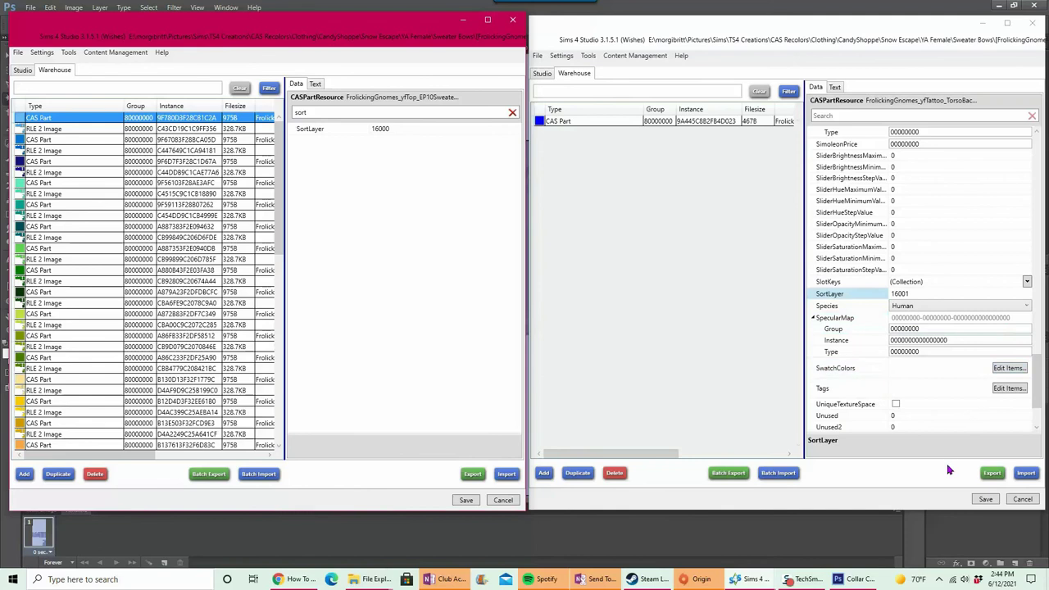
scroll(954, 368, "down", 3)
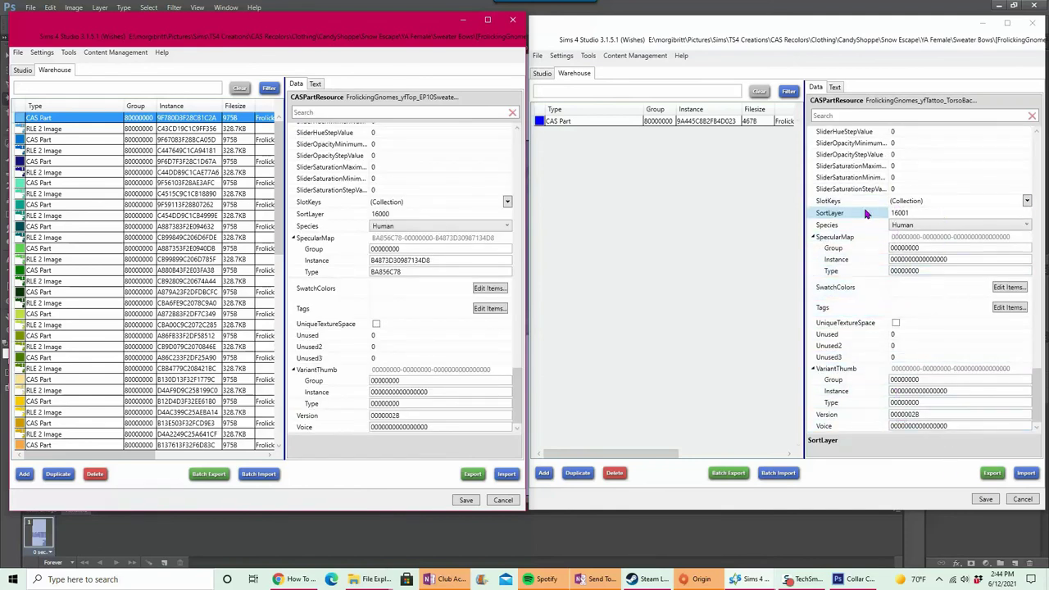
scroll(915, 219, "up", 8)
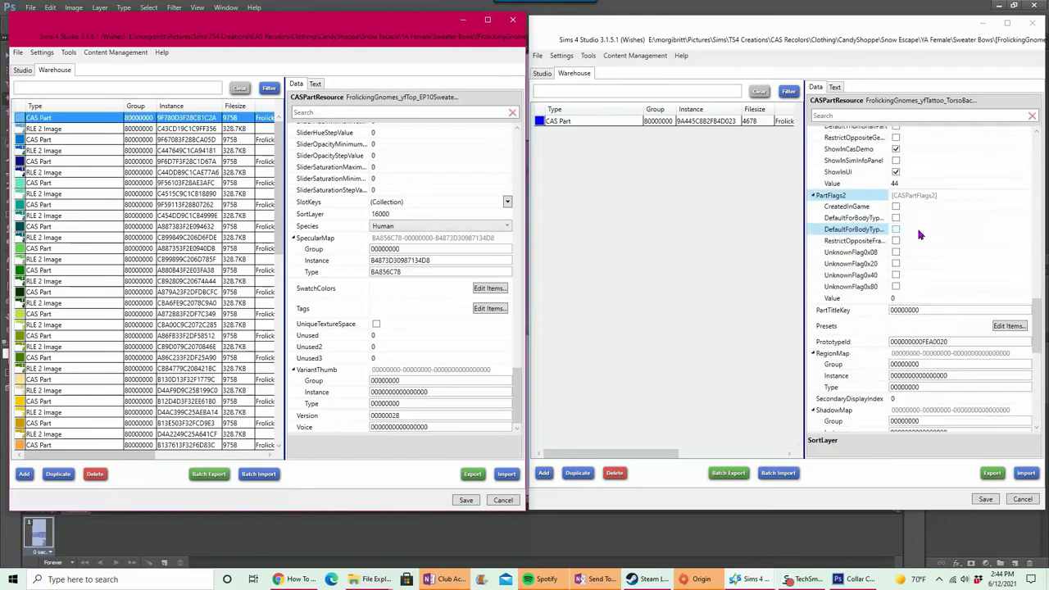
scroll(921, 241, "up", 10)
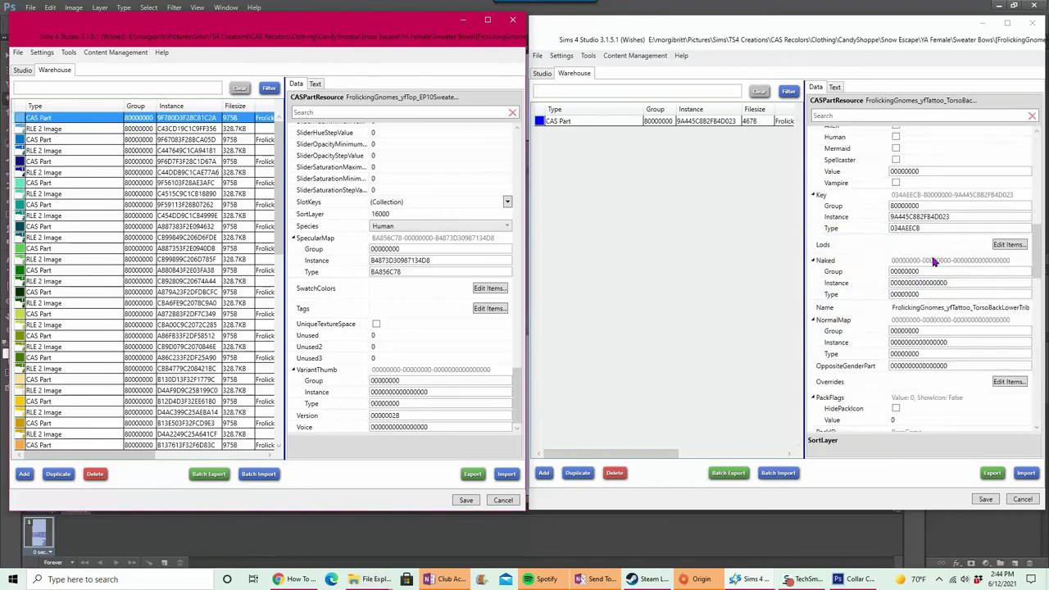
scroll(841, 184, "up", 5)
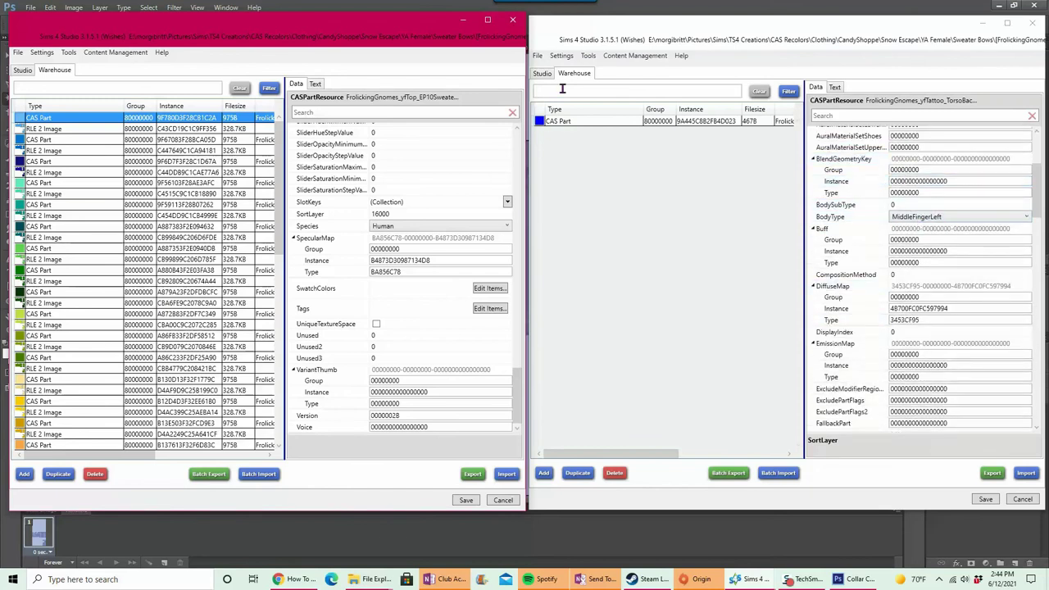
- Display the studio category settings of the overlay and the sweater side by side for comparison
left_click(543, 72)
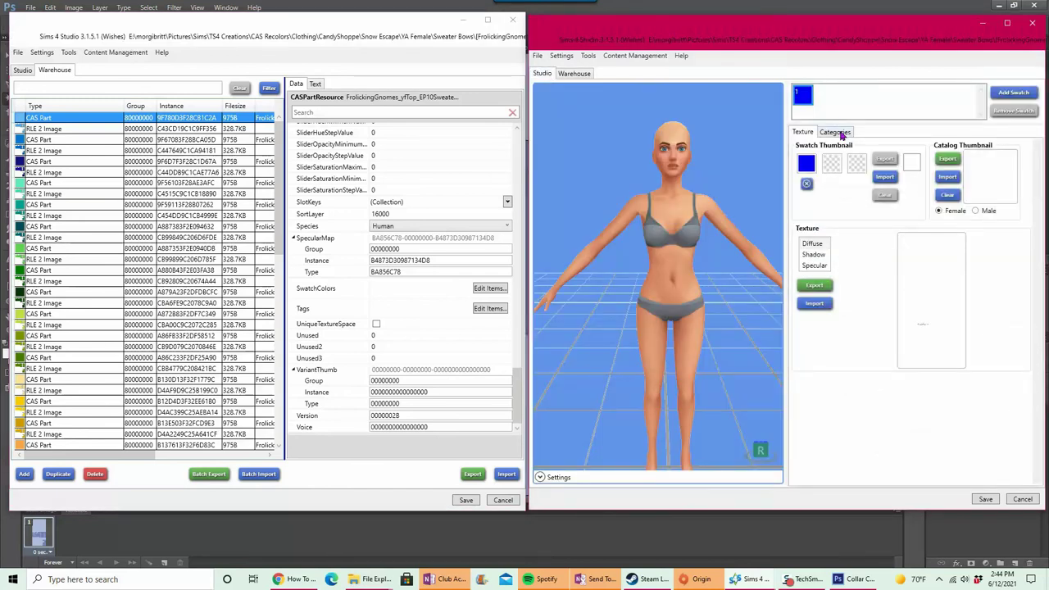
left_click(836, 132)
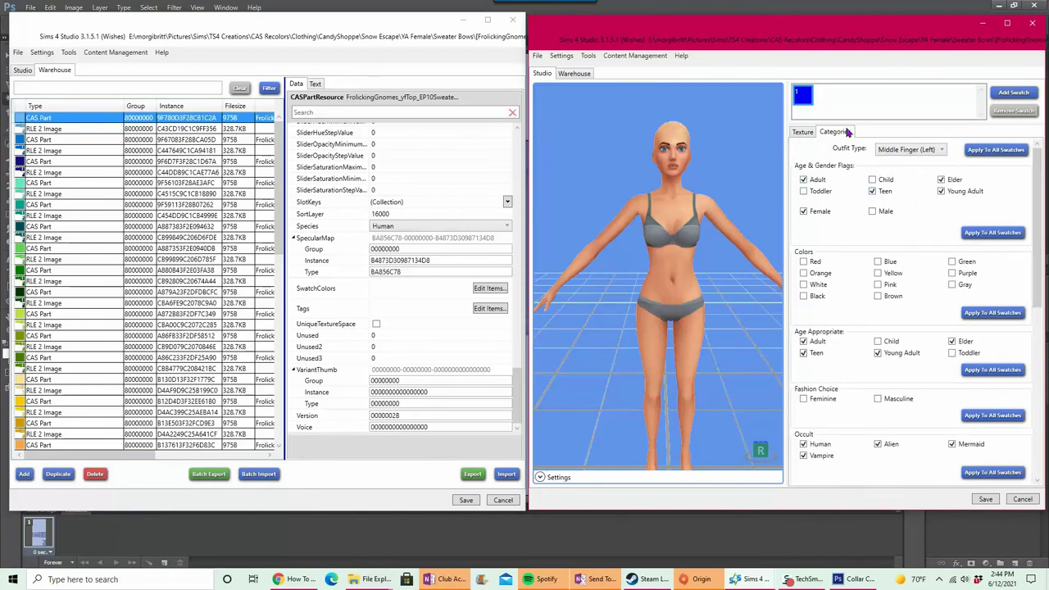
left_click(802, 133)
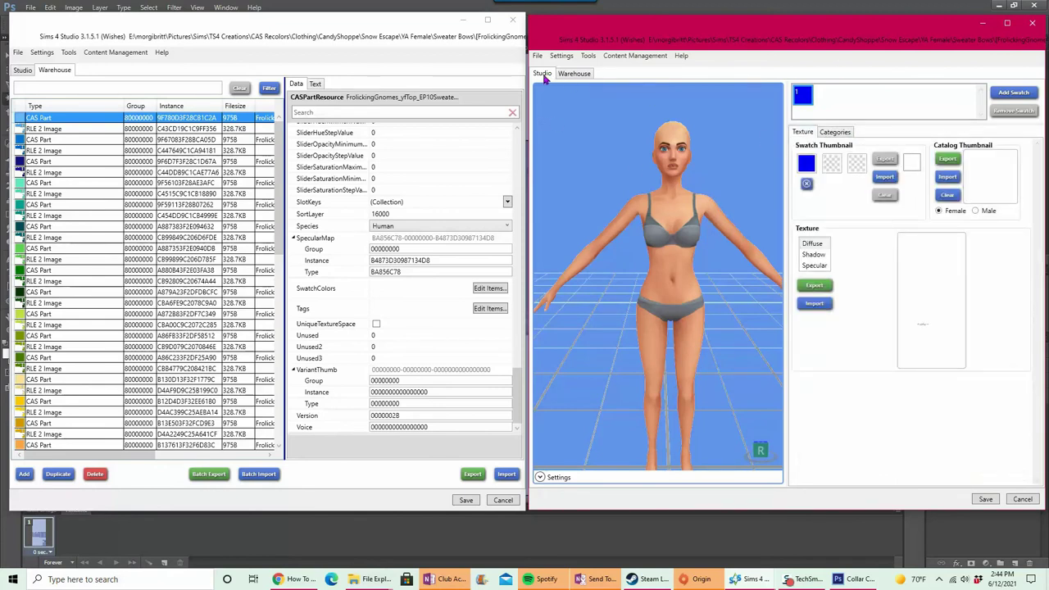
left_click(576, 73)
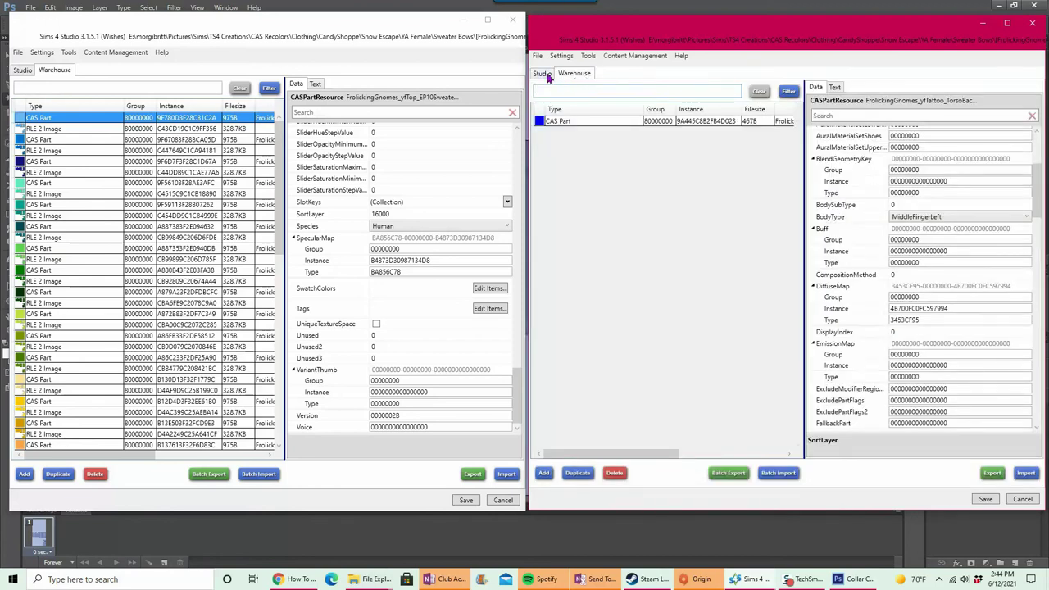
left_click(547, 74)
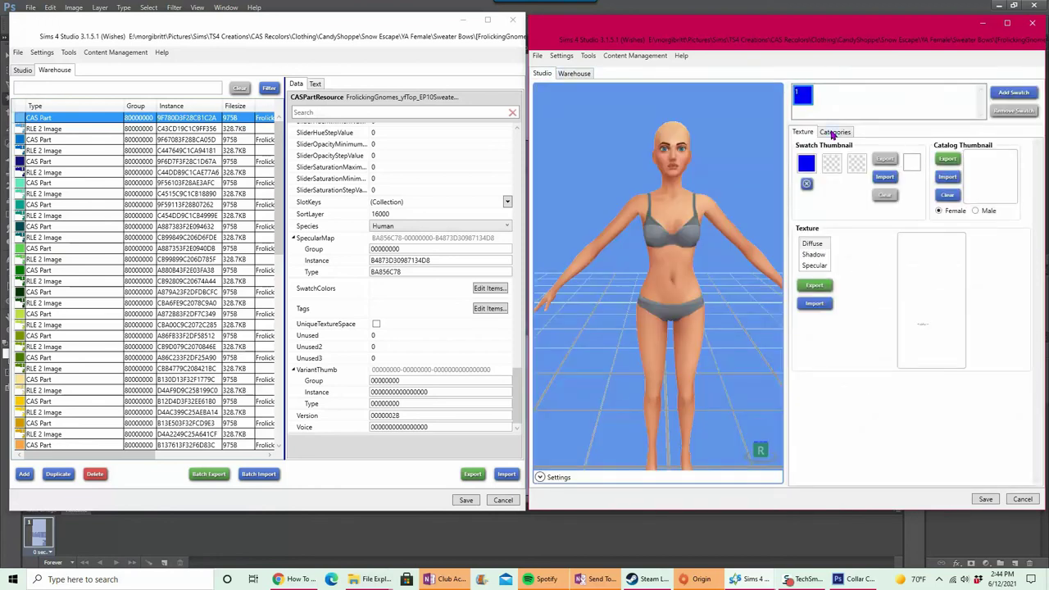
left_click(832, 133)
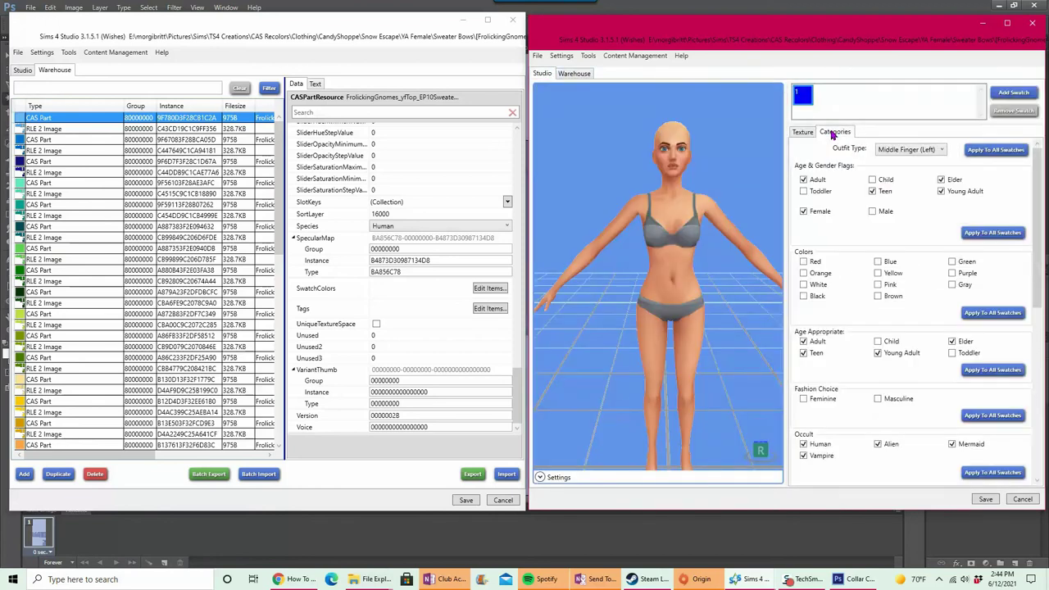
left_click(918, 155)
left_click(918, 155)
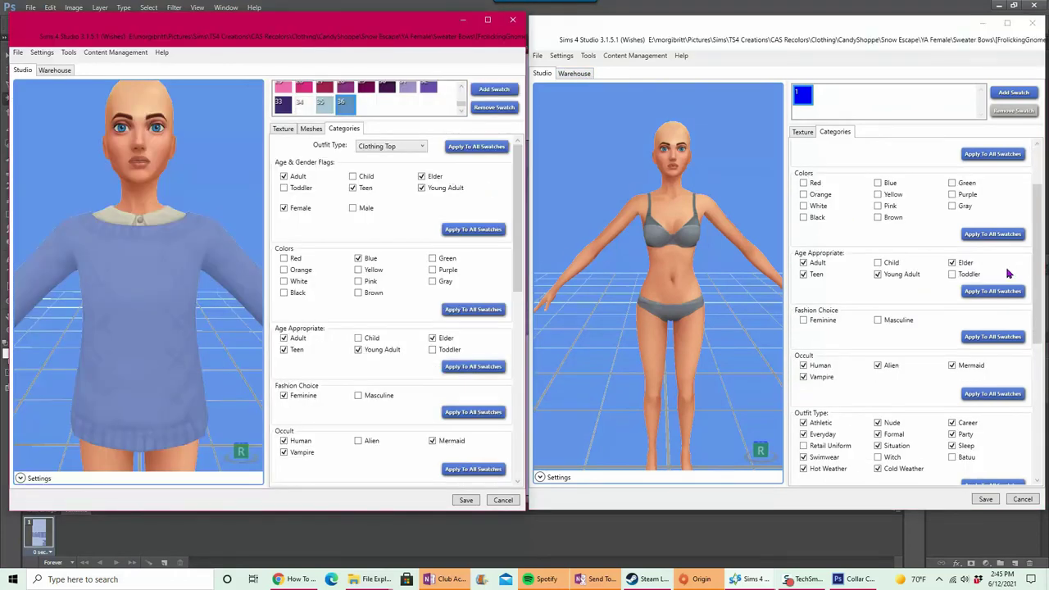
scroll(928, 261, "up", 3)
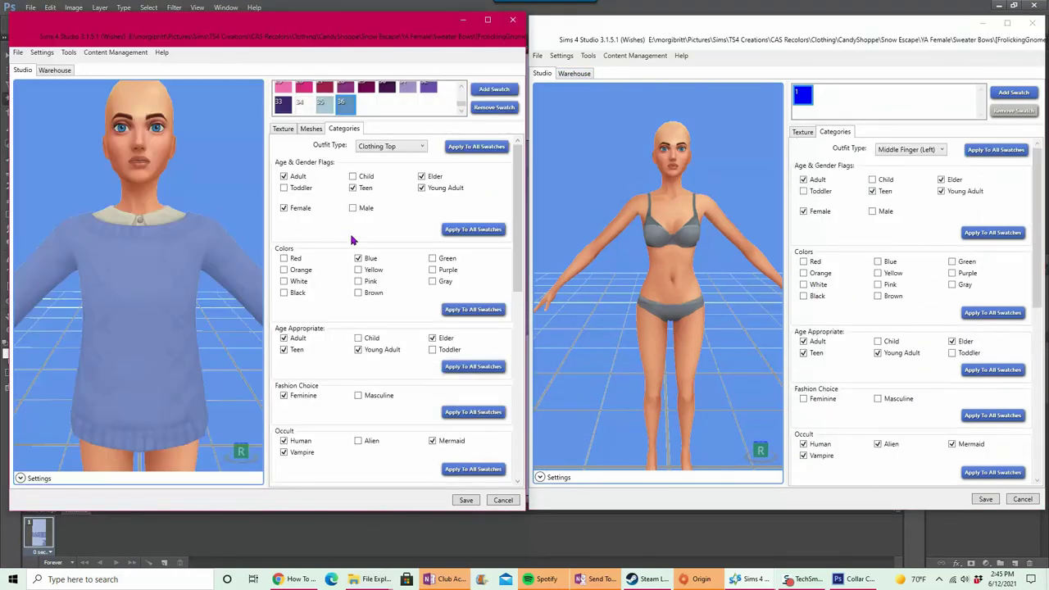
- Compare the overlay's categories with the sweater's and mark the overlay's Fashion Choice as Feminine
scroll(352, 239, "down", 1)
scroll(860, 310, "down", 3)
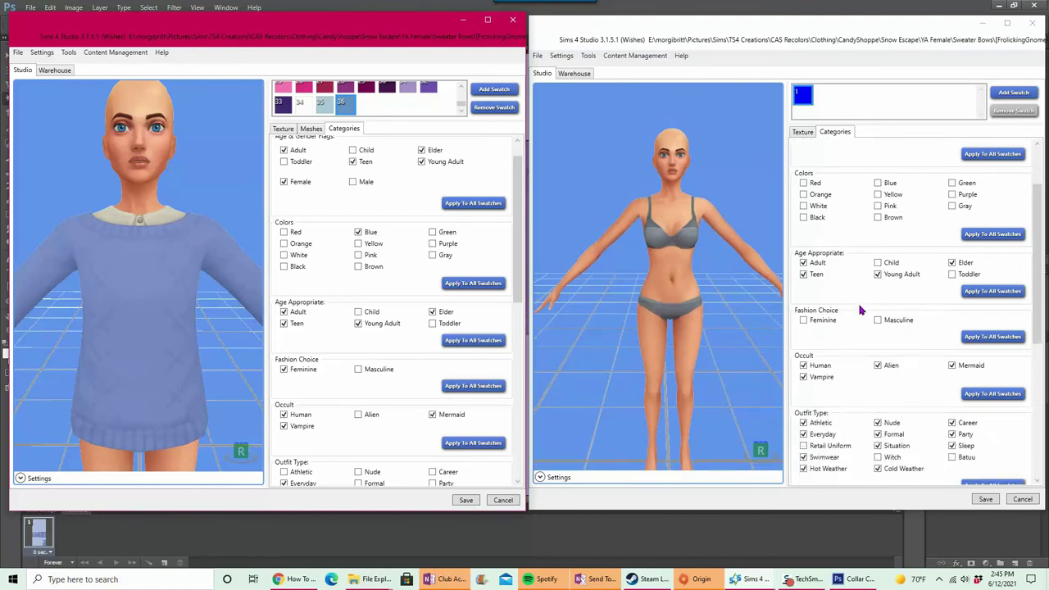
scroll(860, 309, "down", 1)
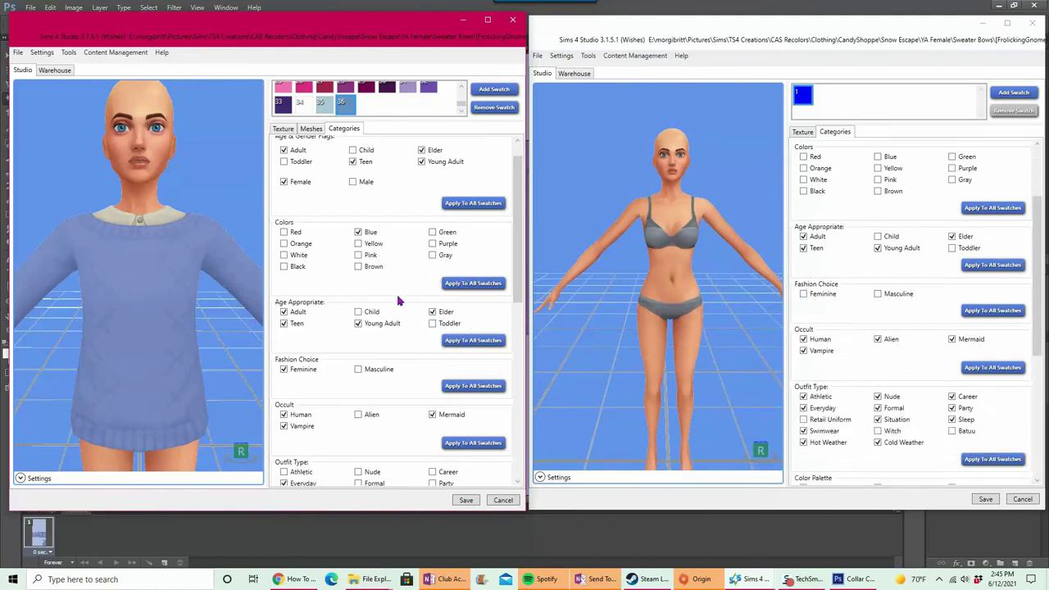
scroll(860, 311, "down", 3)
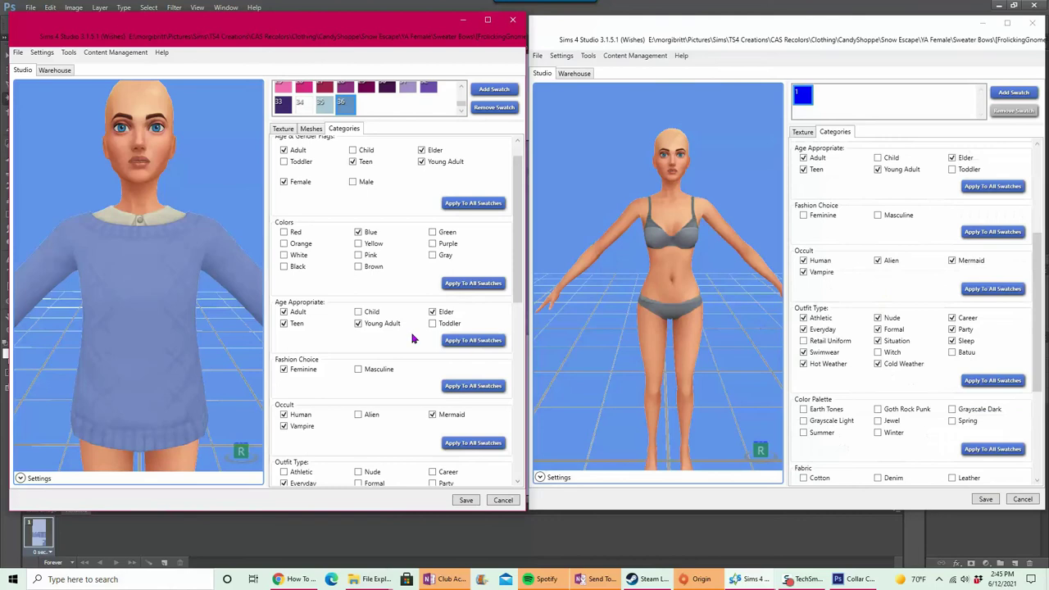
scroll(352, 315, "down", 3)
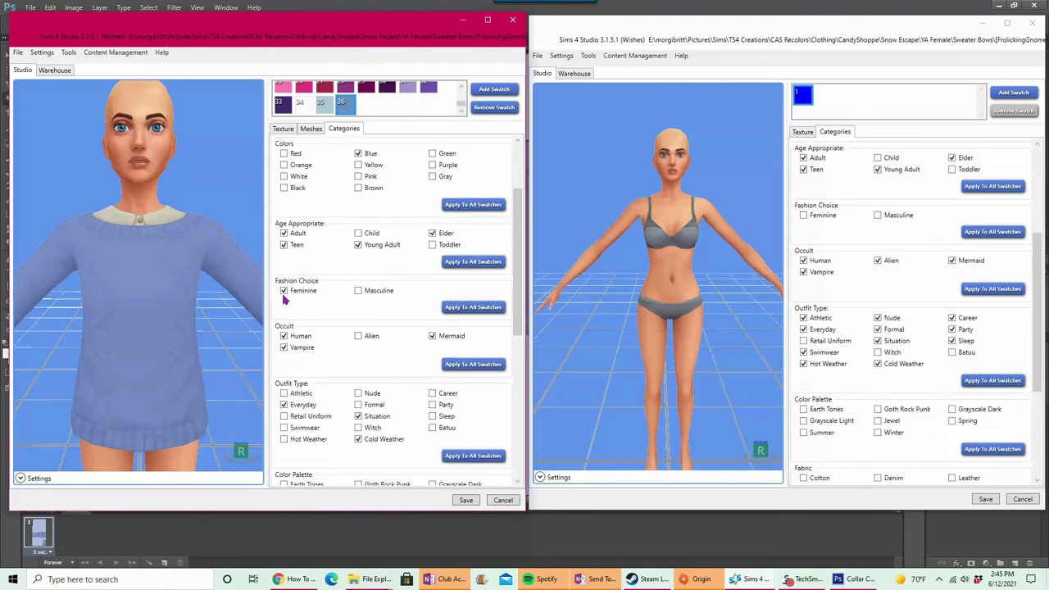
left_click(803, 215)
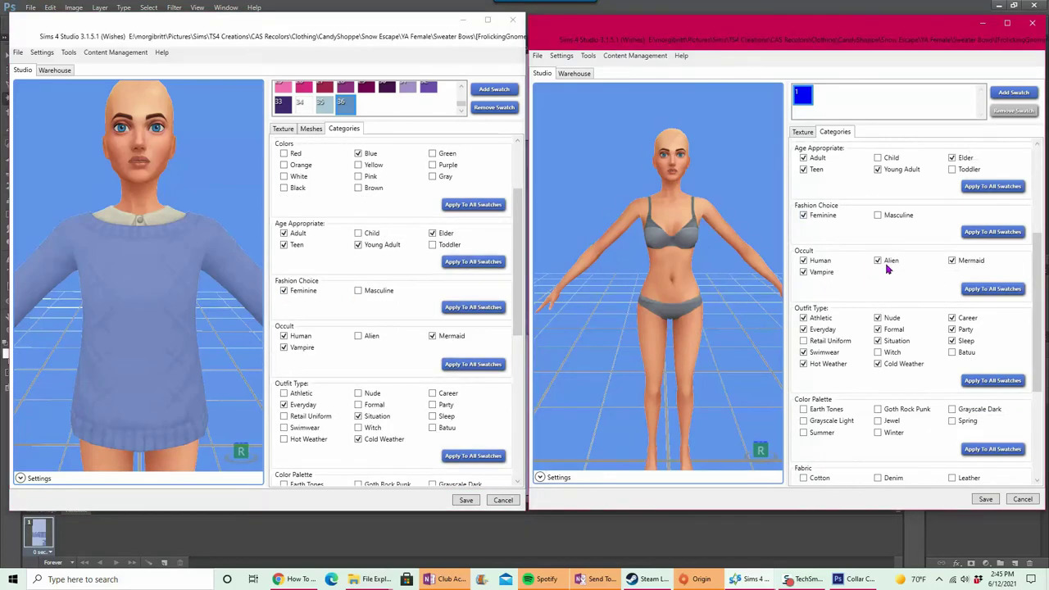
- Exclude Alien, keep only Everyday, Situation and Cold Weather outfit types, set the fabric to Cotton on the overlay, and save the package
scroll(373, 345, "down", 4)
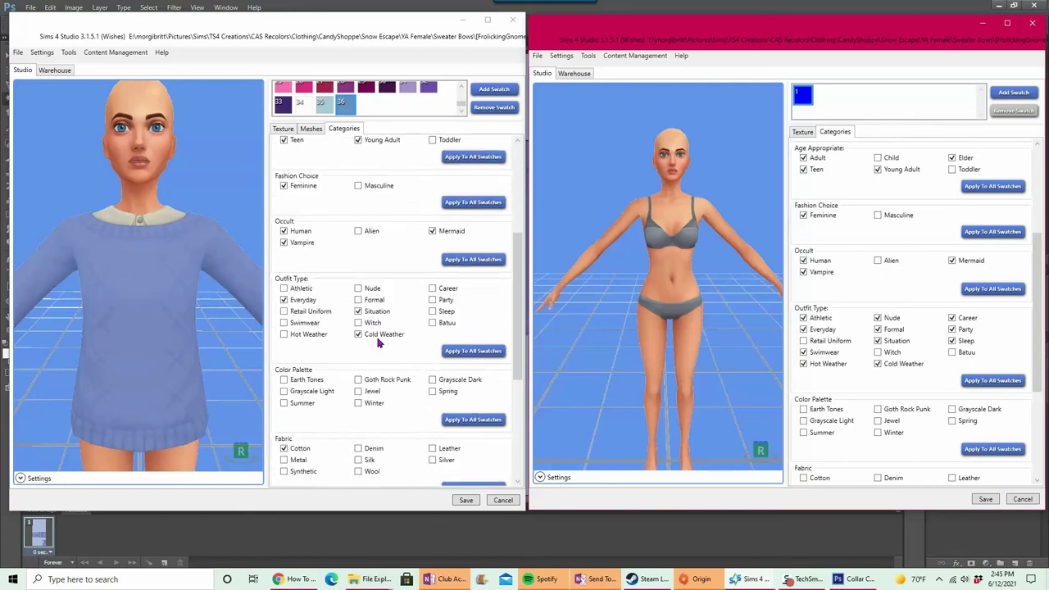
scroll(887, 317, "down", 3)
scroll(326, 298, "down", 2)
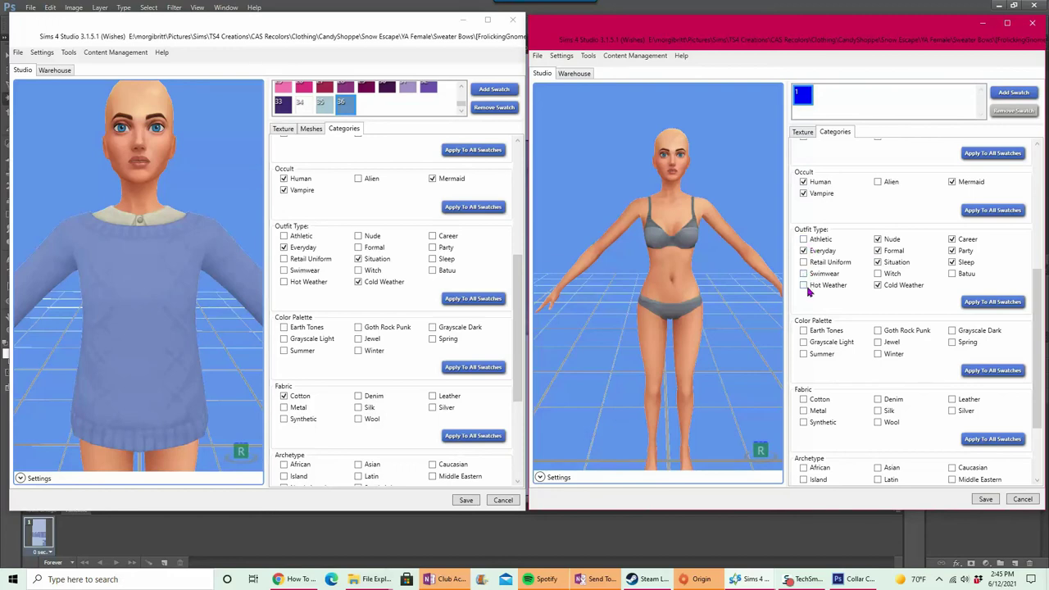
scroll(912, 343, "down", 4)
scroll(394, 336, "down", 4)
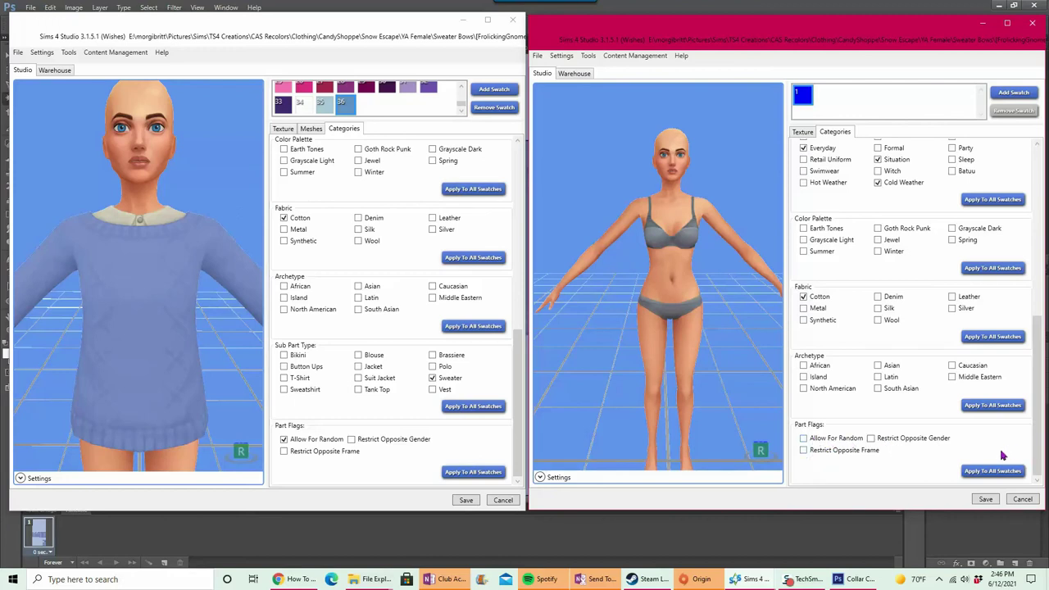
left_click(991, 500)
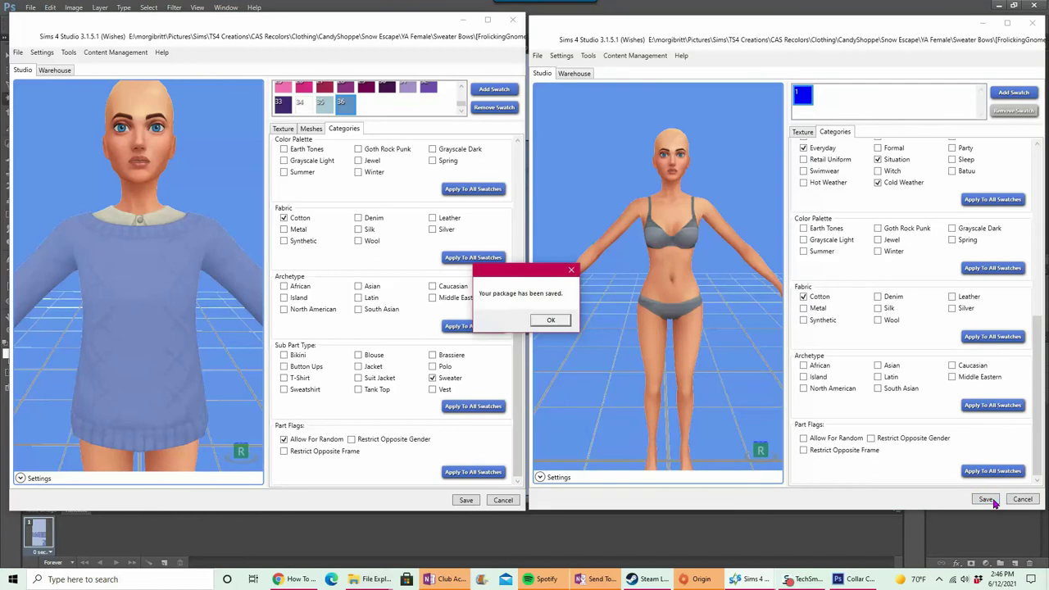
left_click(551, 320)
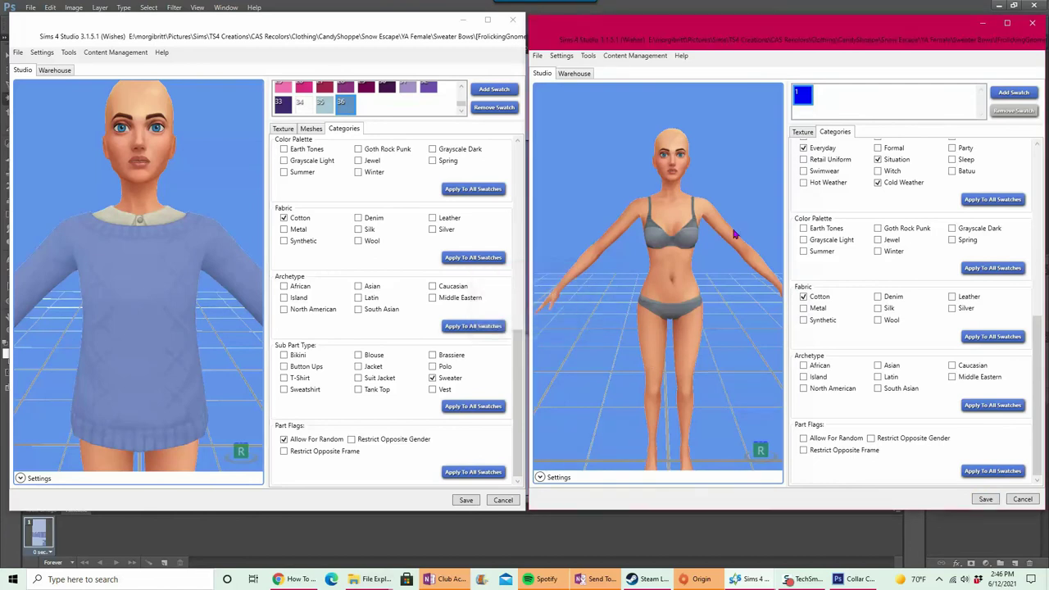
- Apply the Candy Shoppe - Other color palette to the overlay package
left_click(591, 58)
left_click(540, 119)
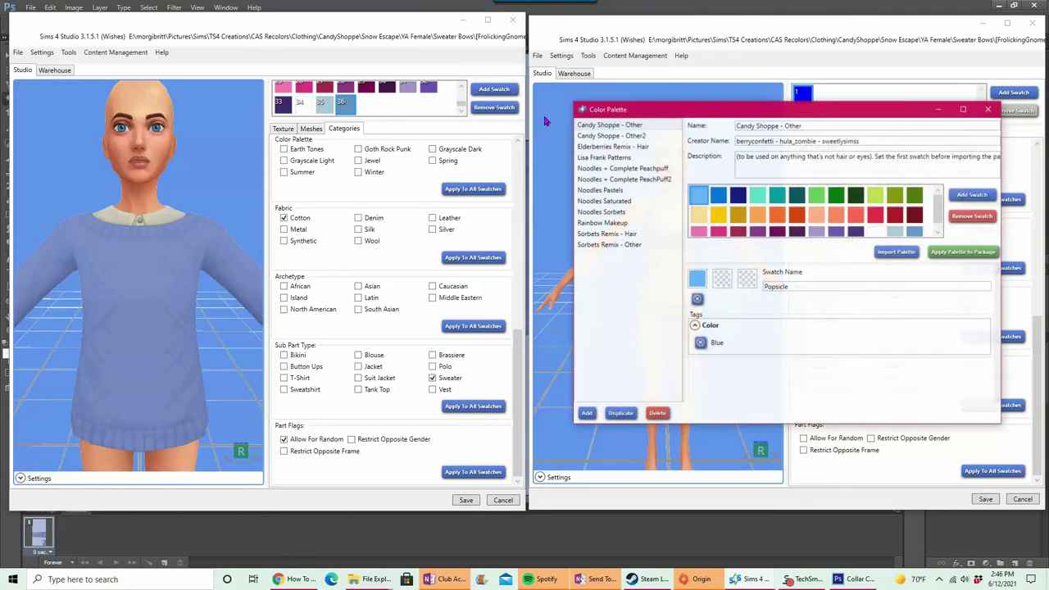
left_click(946, 254)
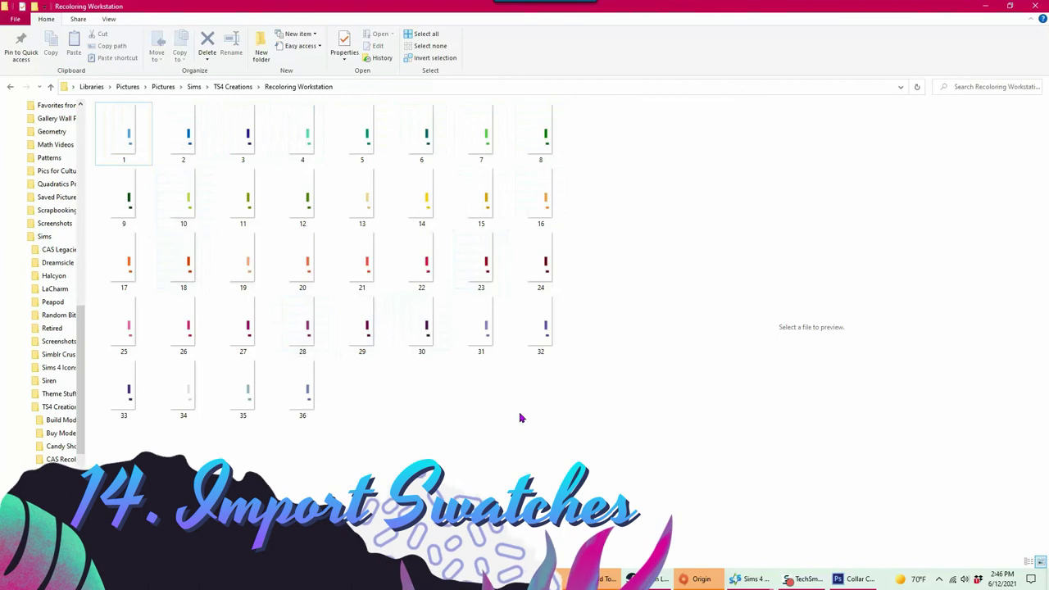
- In File Explorer, move the 36 numbered collar textures from Recoloring Workstation into a new folder named Overlay inside Sweater Bows
left_click_drag(537, 426, 134, 147)
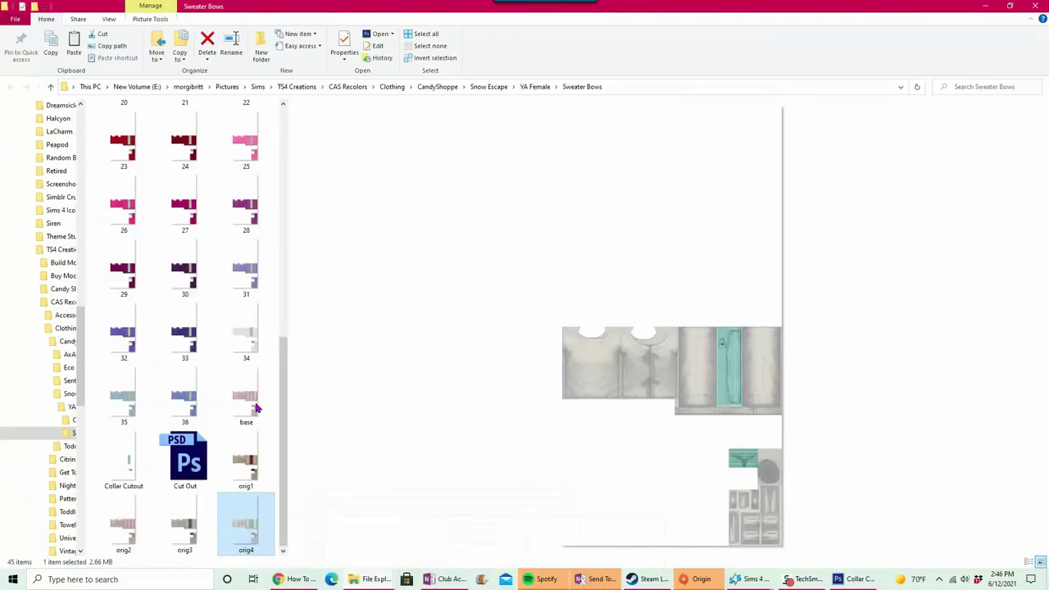
scroll(230, 270, "up", 10)
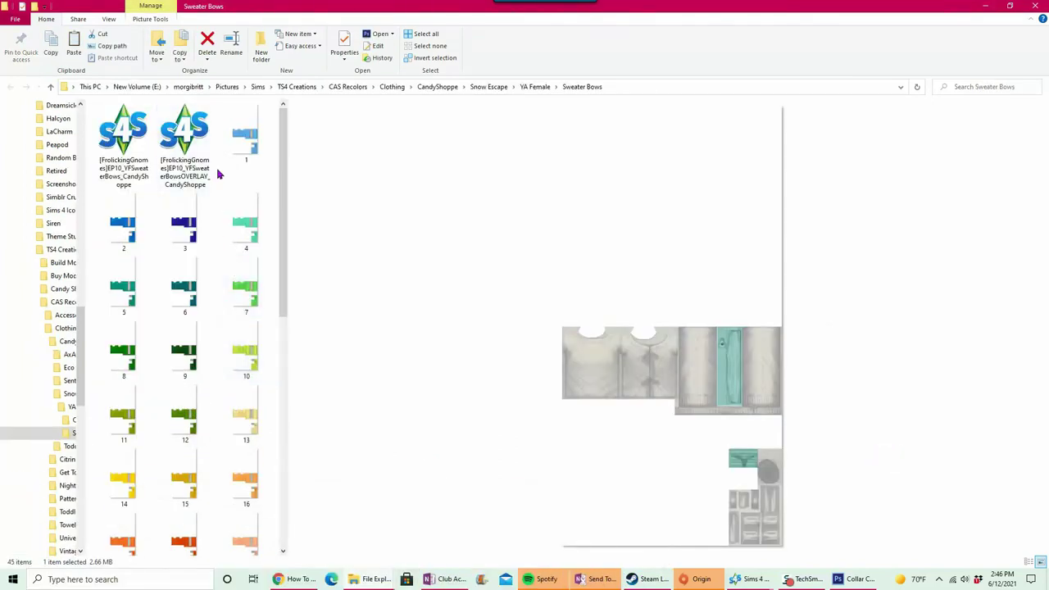
left_click(261, 51)
type("Overlay")
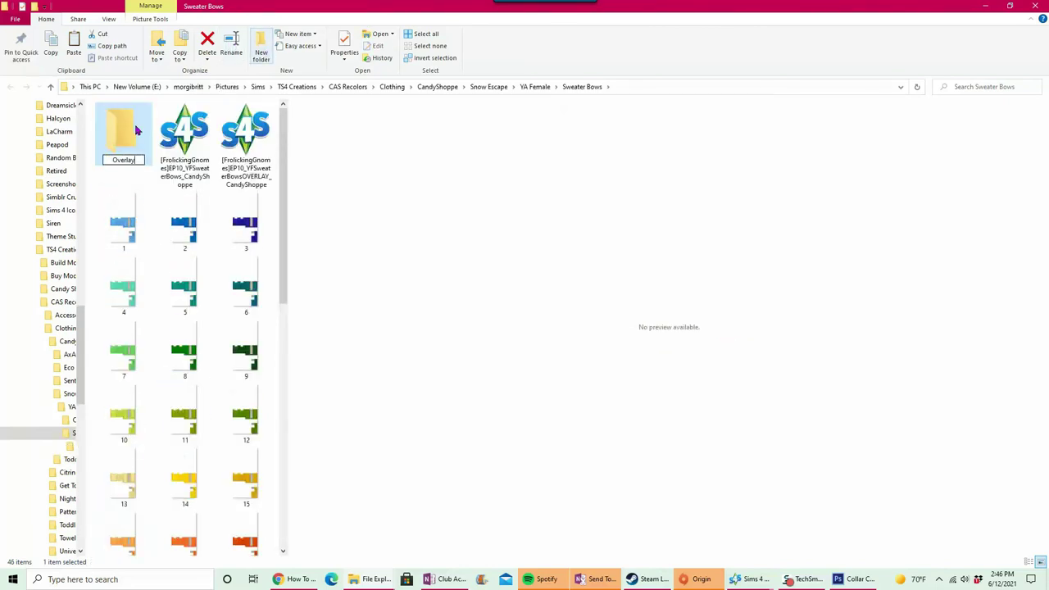
key("Return")
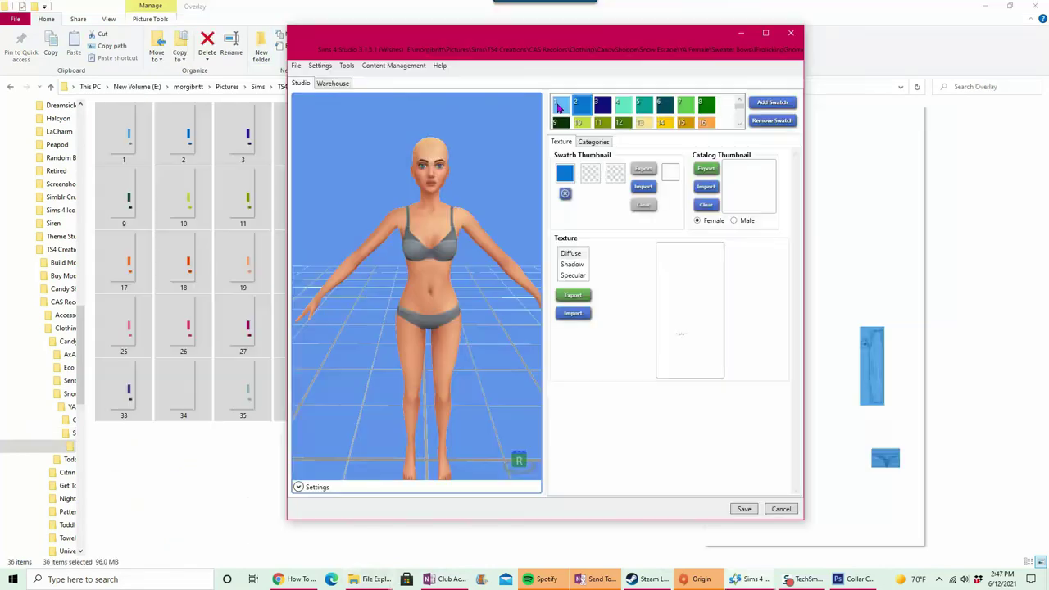
- In Sims 4 Studio, import texture 1 from the Overlay folder as the diffuse texture of the first swatch
left_click(559, 106)
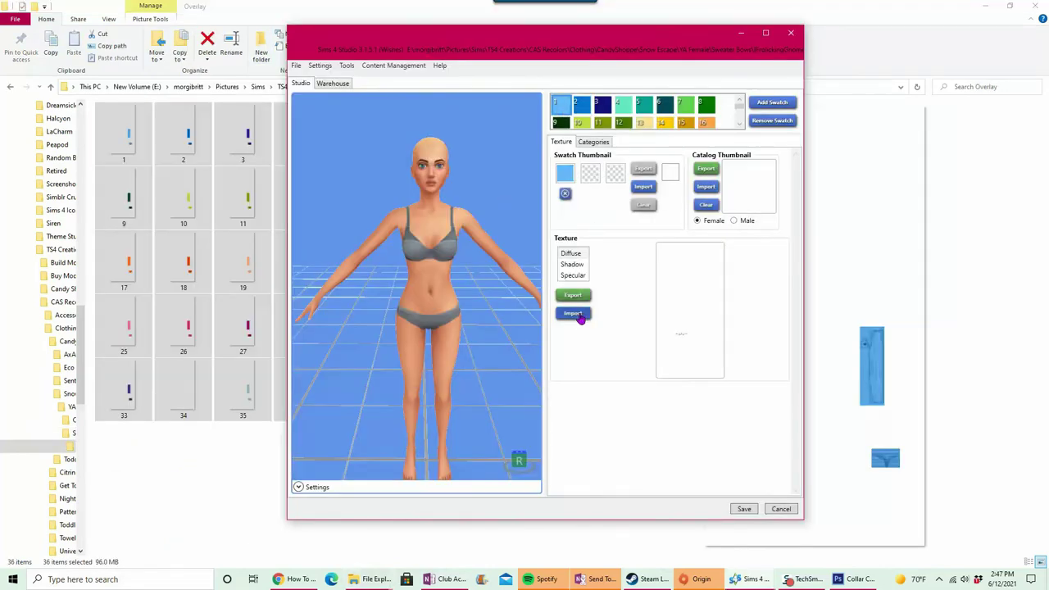
left_click(576, 314)
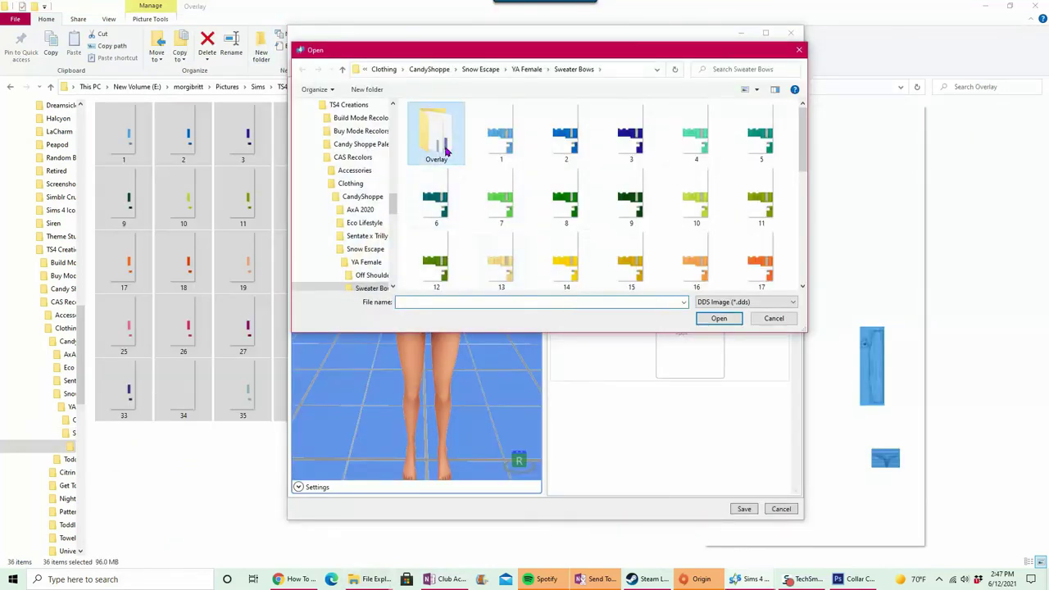
double_click(446, 159)
left_click(441, 140)
left_click(718, 319)
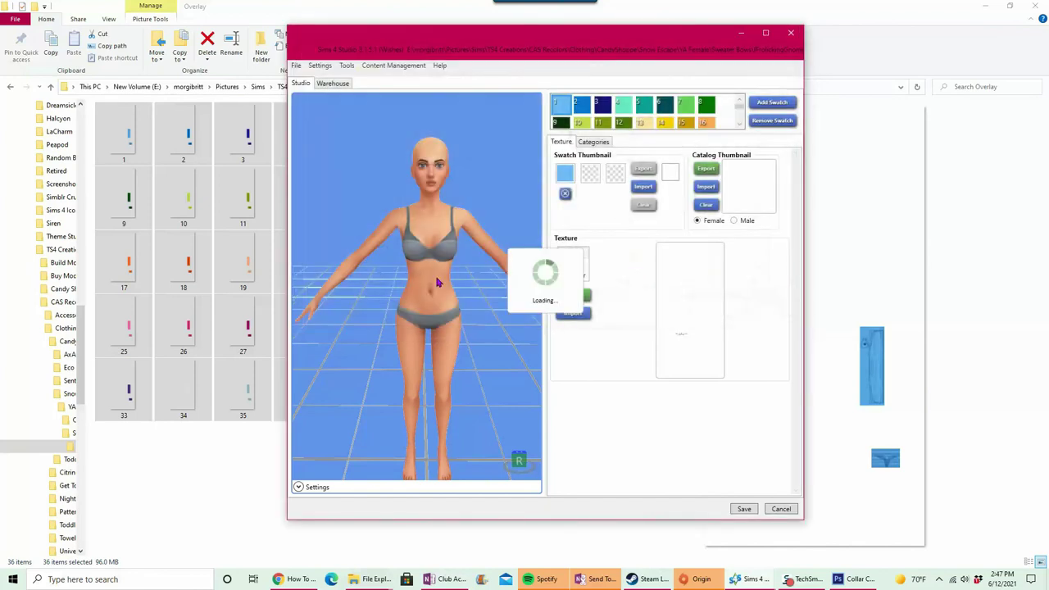
left_click_drag(475, 286, 407, 211)
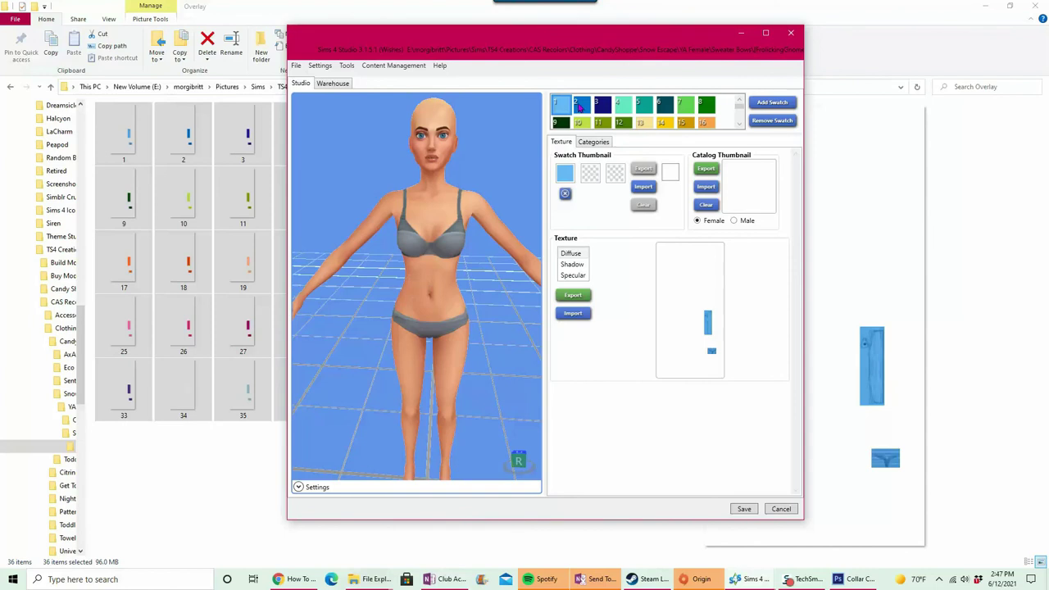
- Import texture 2 from the Overlay folder into the second swatch
left_click(580, 105)
left_click(577, 313)
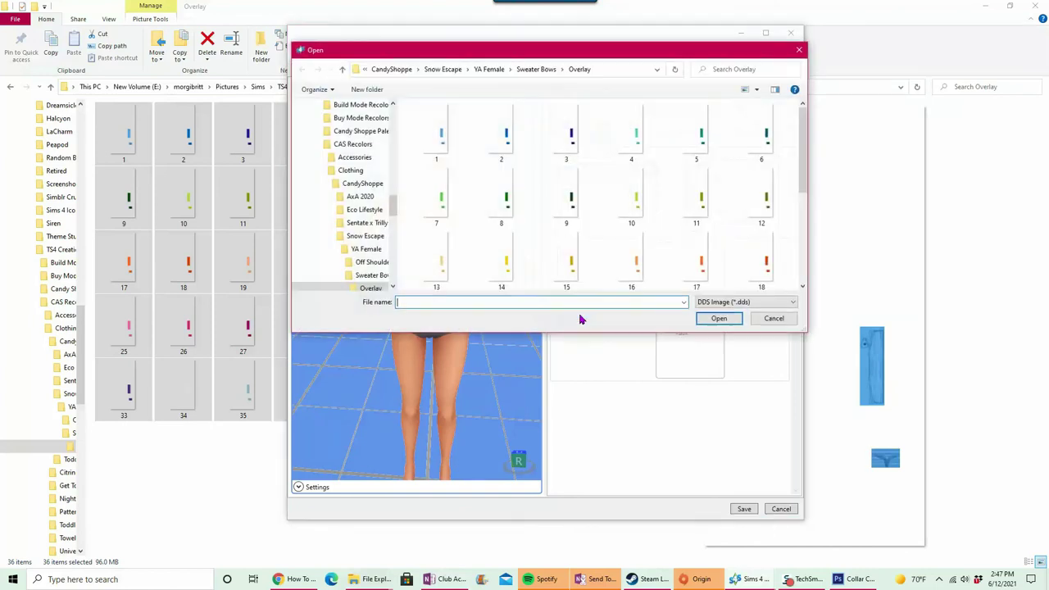
type("2")
key("Return")
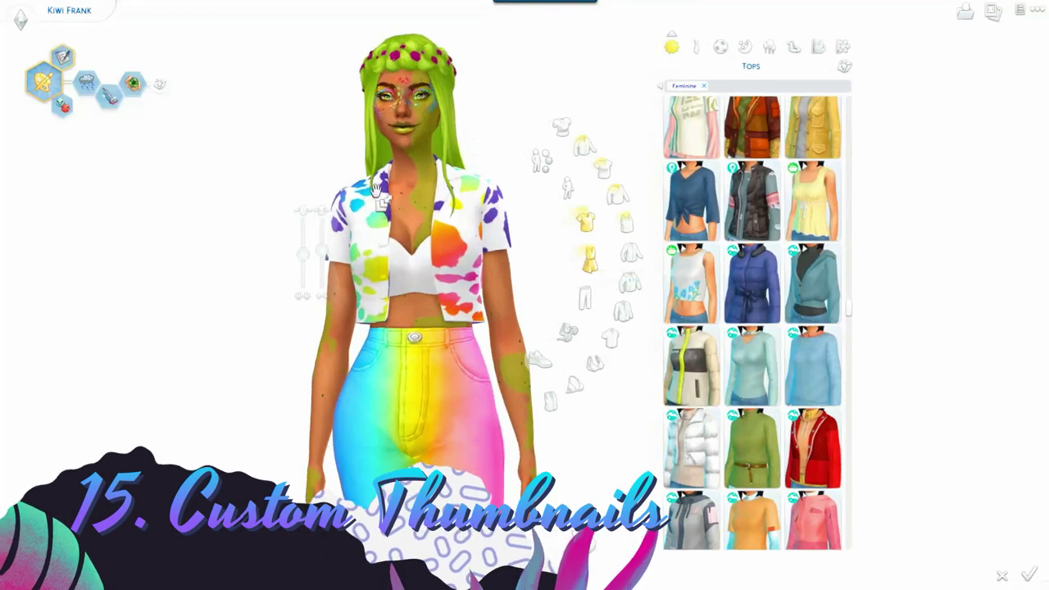
- In The Sims 4's Create a Sim, try several recolored swatches on the collared sweater, ending with olive green
mouse_move(822, 401)
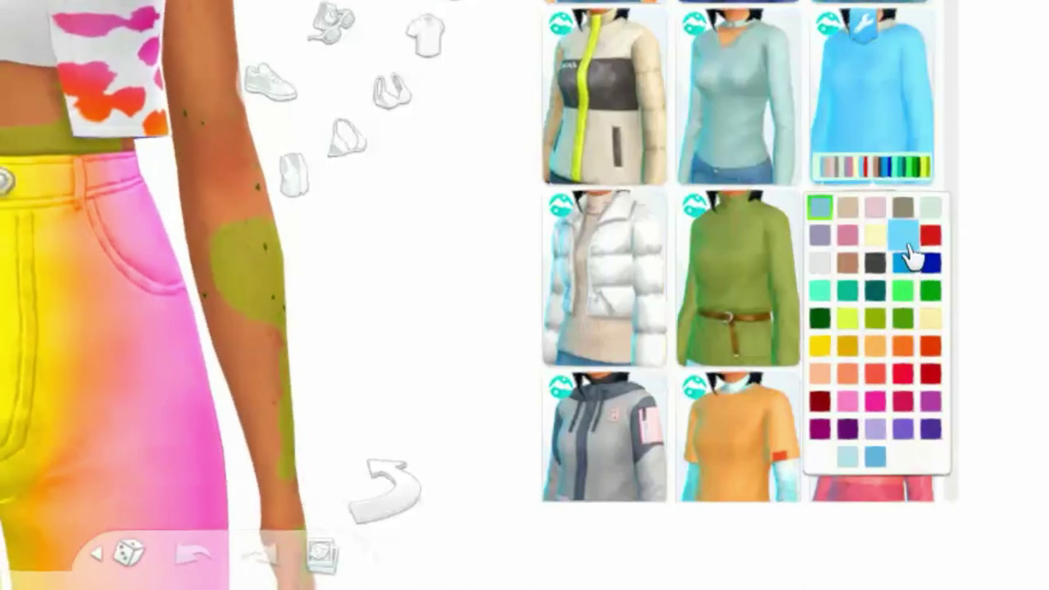
left_click(906, 295)
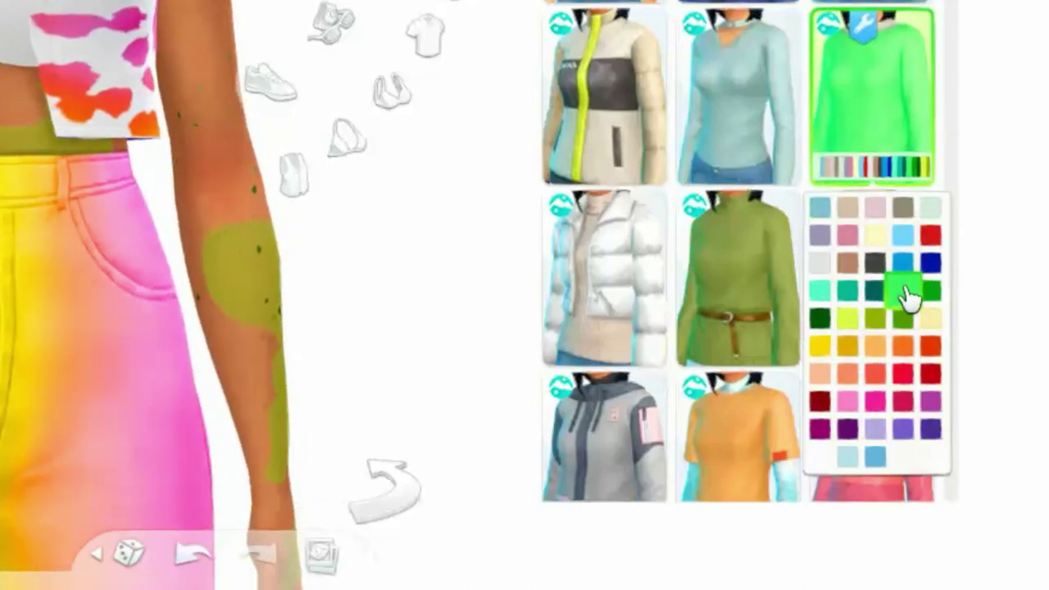
left_click(862, 326)
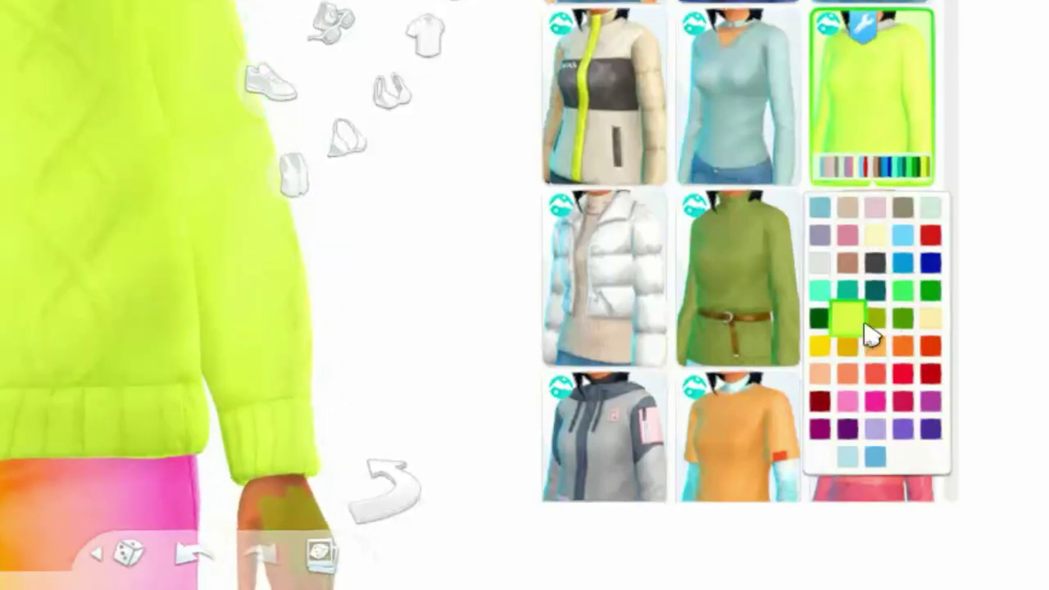
left_click(883, 334)
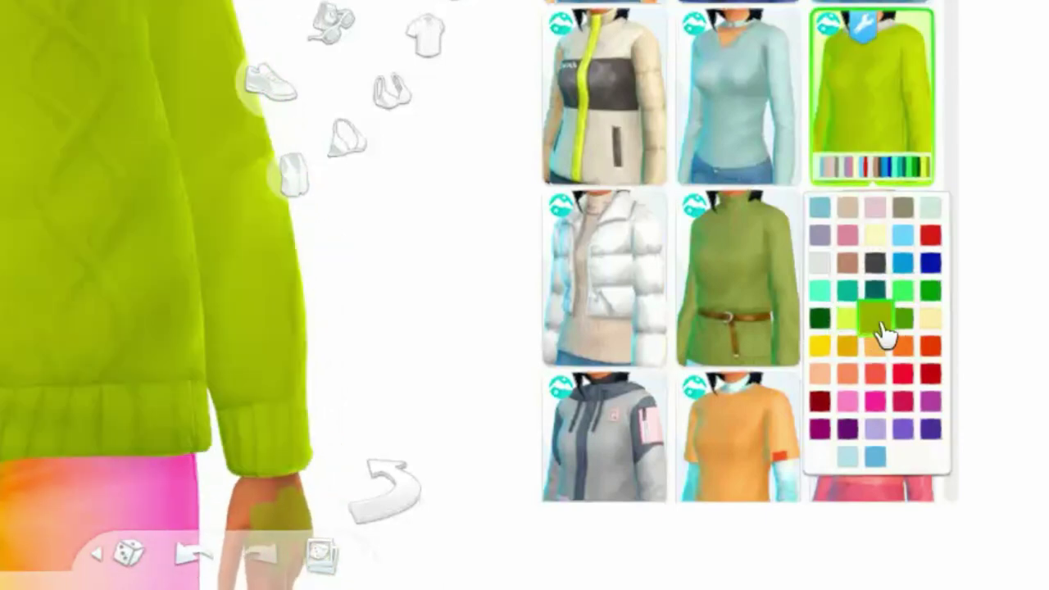
left_click(248, 85)
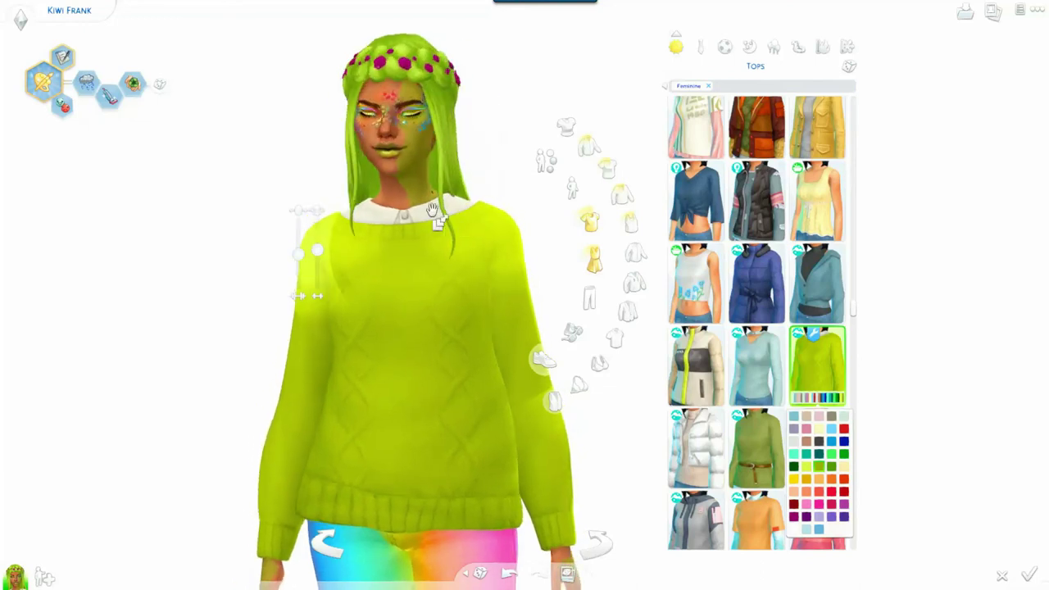
- Add the collar overlay from the Rings accessories to the Sim and show its color swatches
left_click(573, 333)
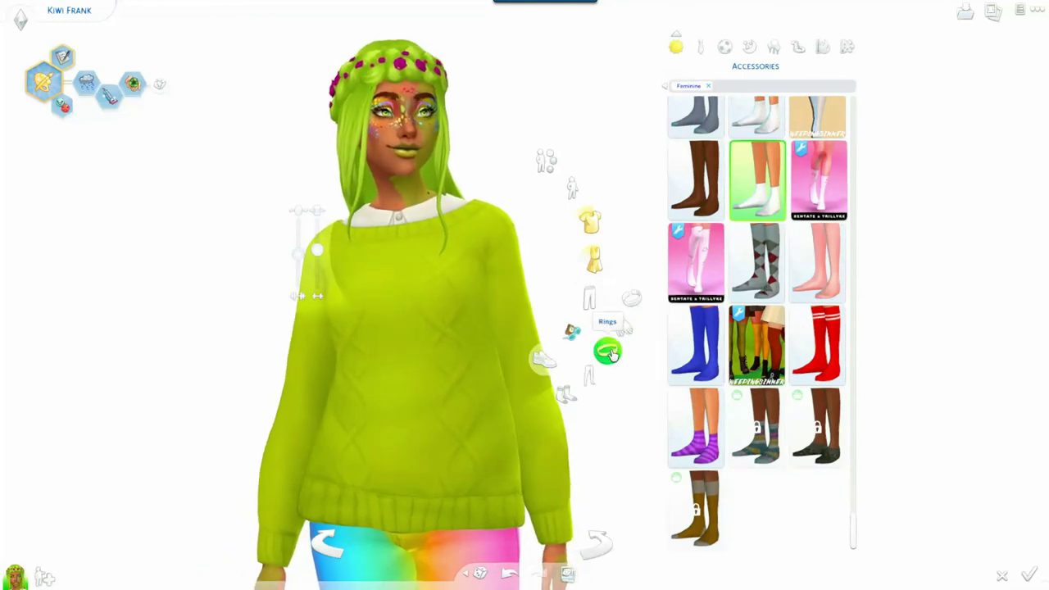
left_click(608, 351)
scroll(834, 295, "down", 2)
left_click(818, 260)
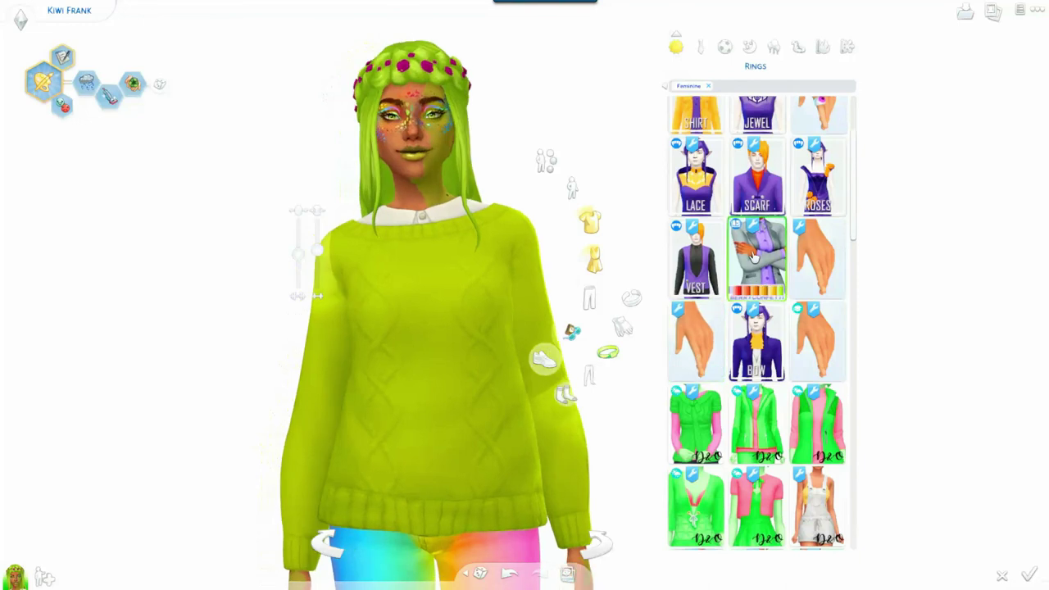
left_click(820, 259)
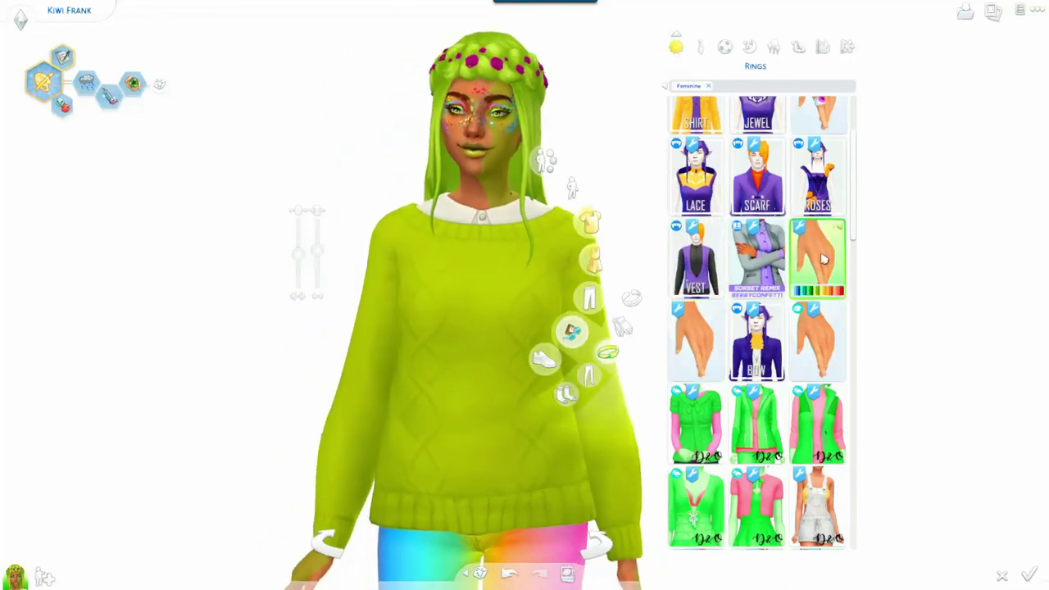
mouse_move(824, 293)
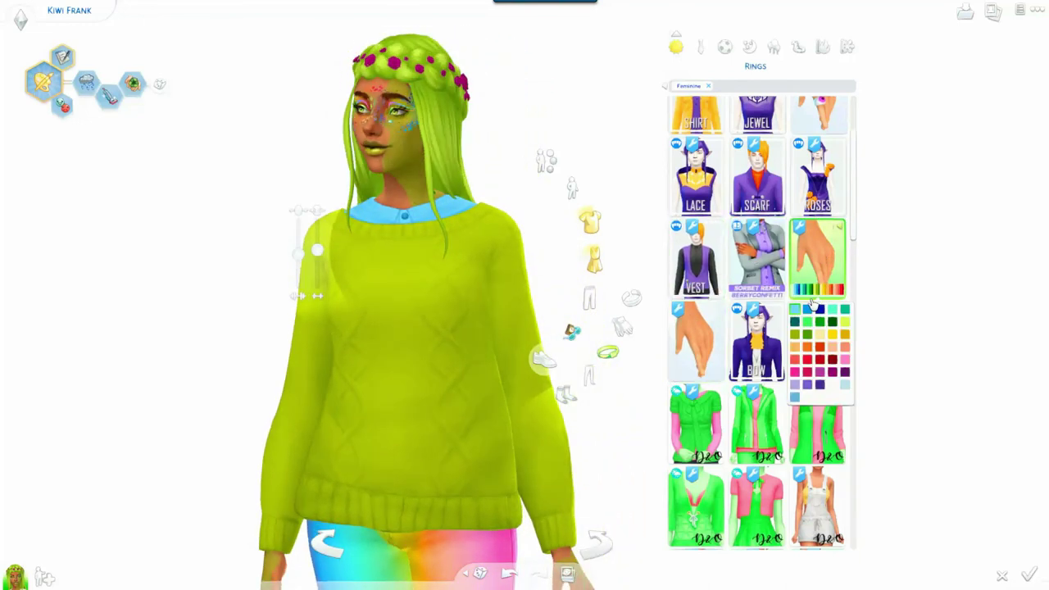
- Try the collar overlay in red and hot pink, settle on light pink, and look through the other ring thumbnails
left_click(844, 358)
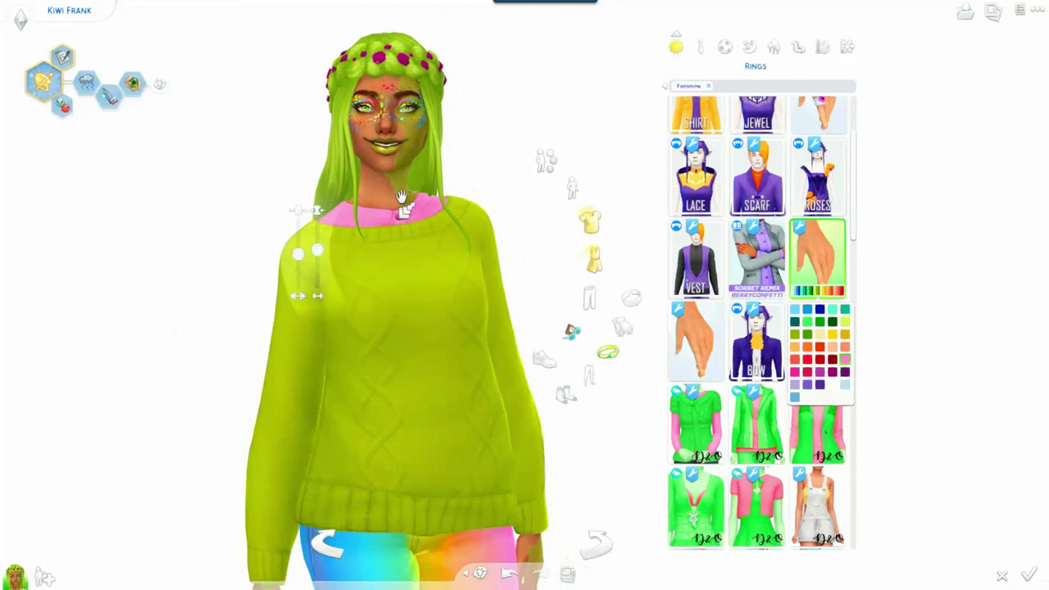
left_click(807, 360)
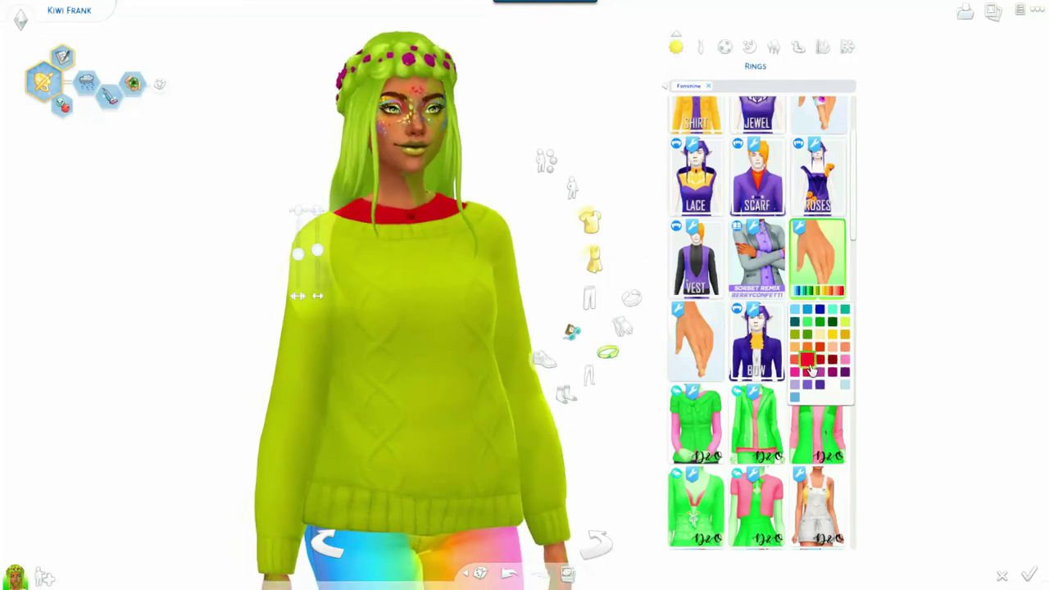
left_click(796, 373)
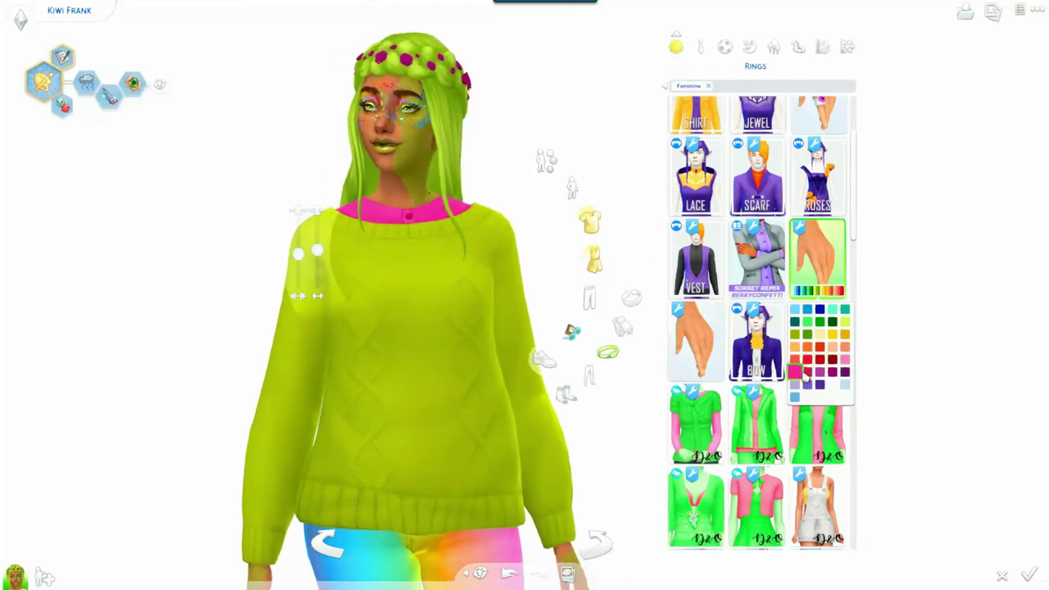
left_click(845, 359)
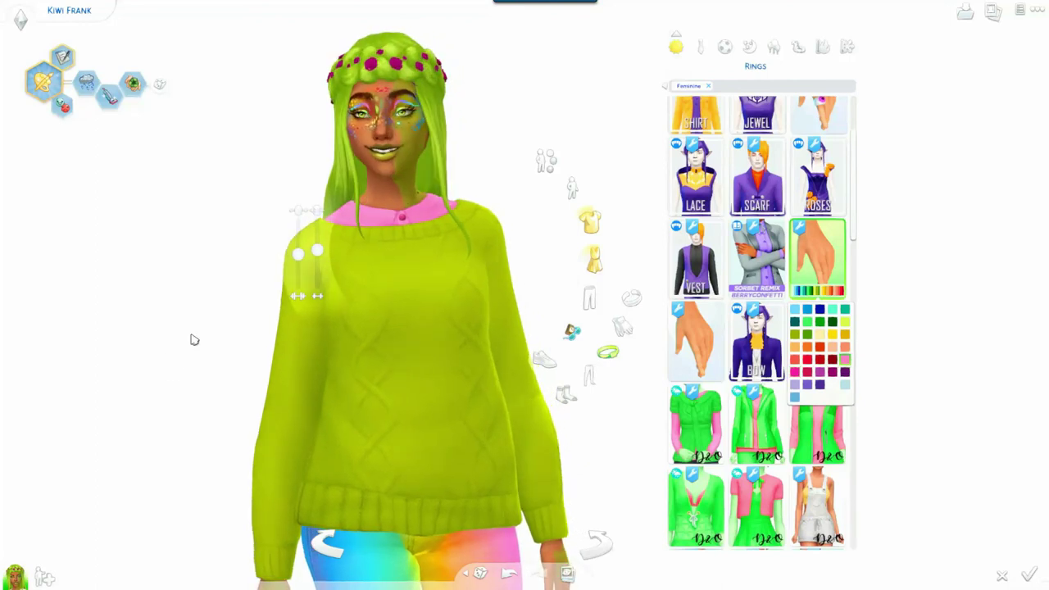
scroll(819, 237, "down", 2)
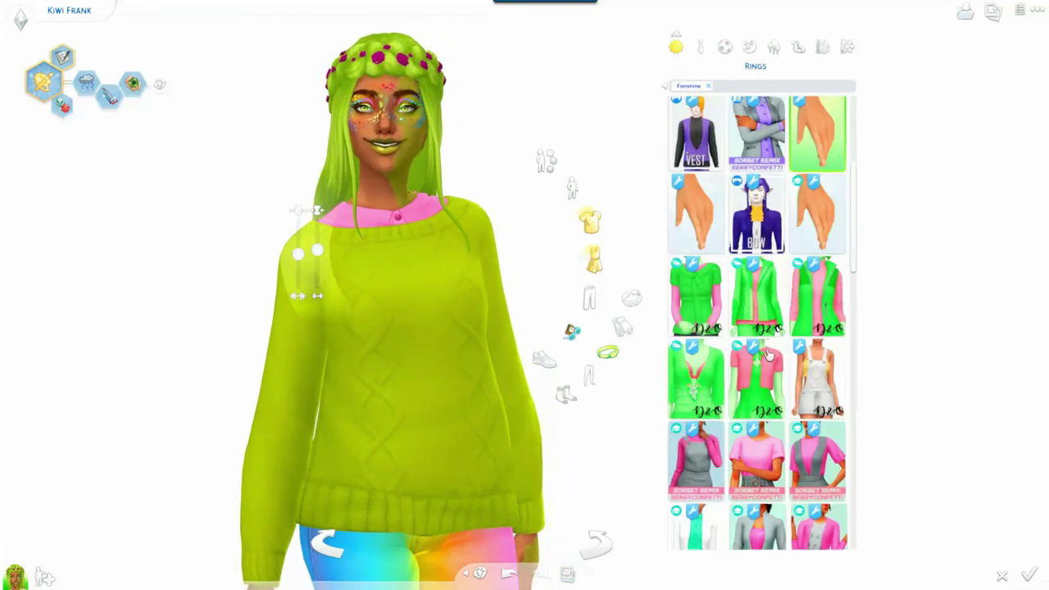